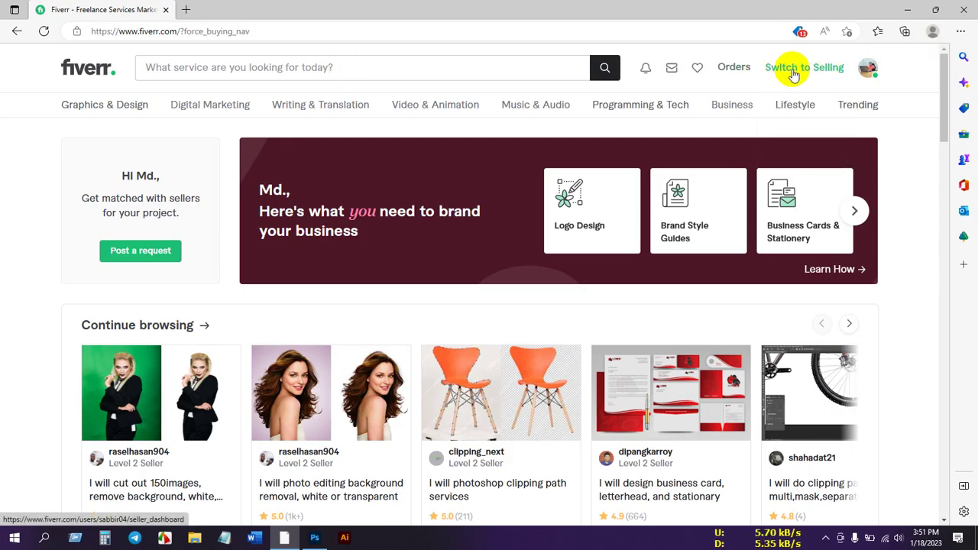
Step: Search Fiverr for services using the suggested term "background removal"
{"action": "mouse_move", "coordinate": [411, 107]}
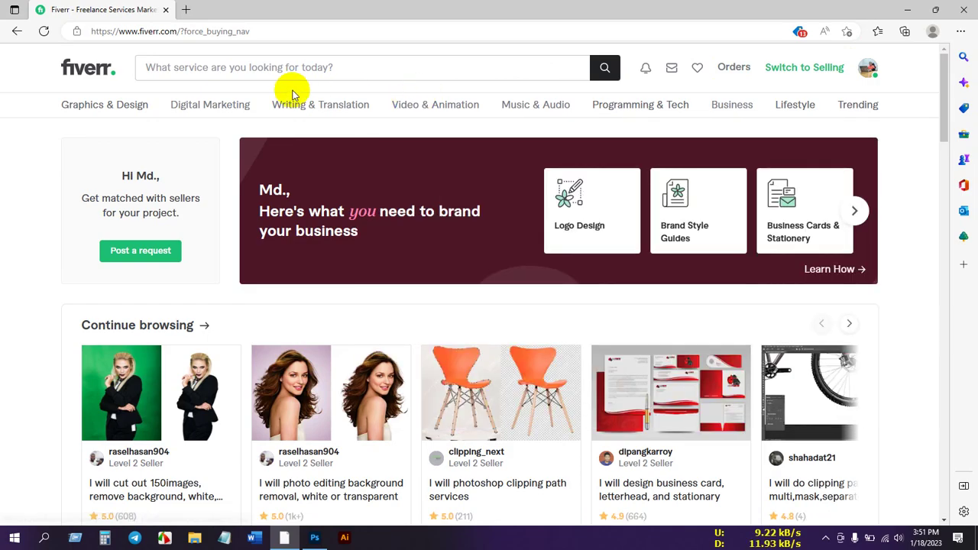
{"action": "left_click", "coordinate": [263, 65]}
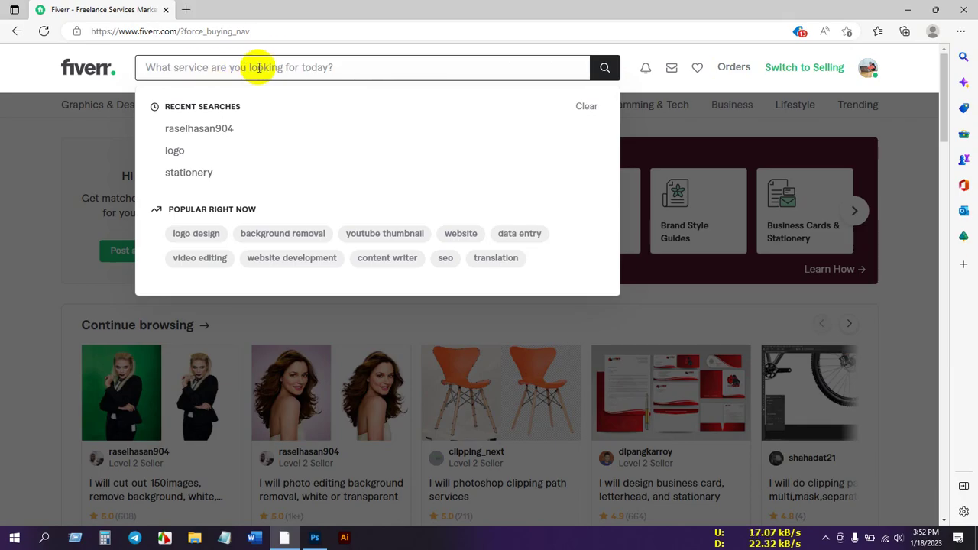
{"action": "type", "text": "Ba"}
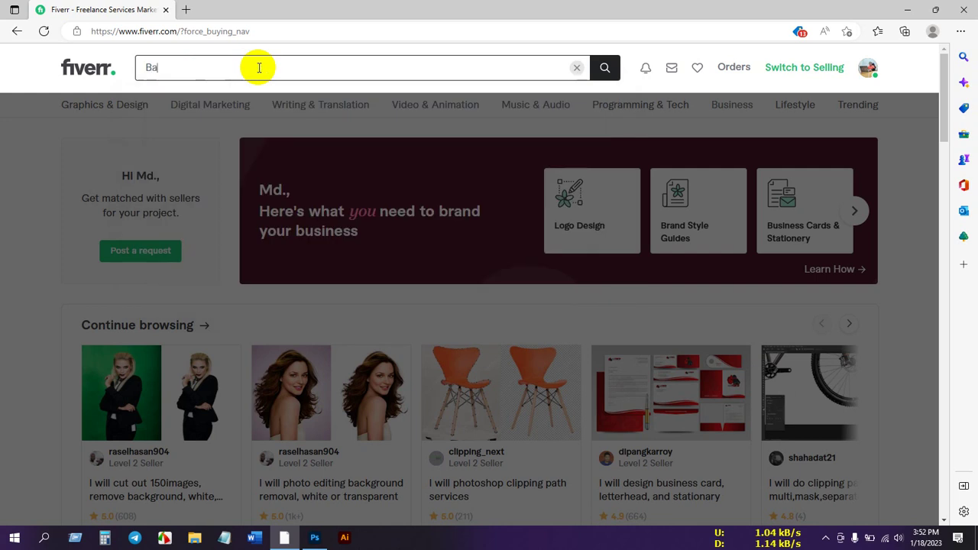
{"action": "type", "text": "ckground"}
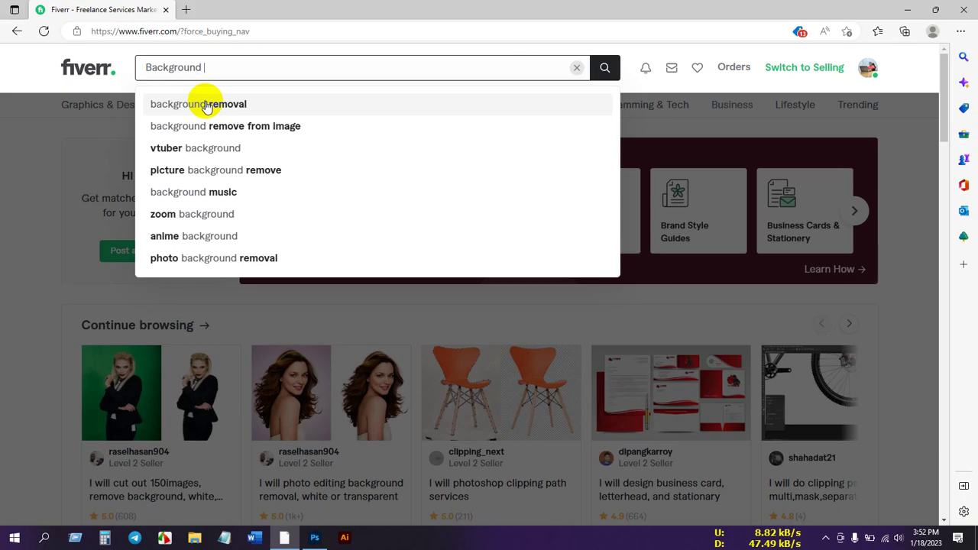
{"action": "left_click", "coordinate": [206, 105]}
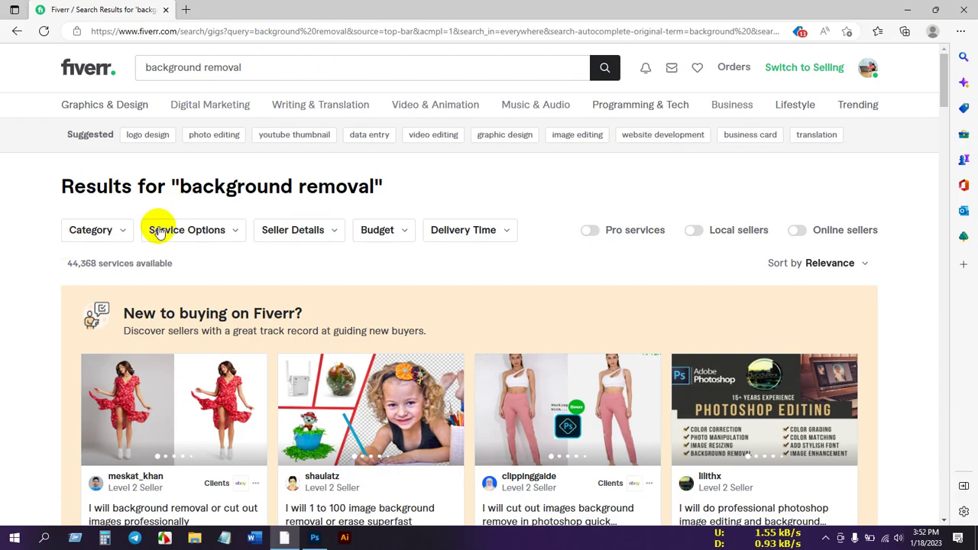
Step: Examine the background removal results, comparing the number of services, seller levels, ratings, starting prices and result pages
{"action": "left_click_drag", "start_coordinate": [361, 191], "coordinate": [375, 191]}
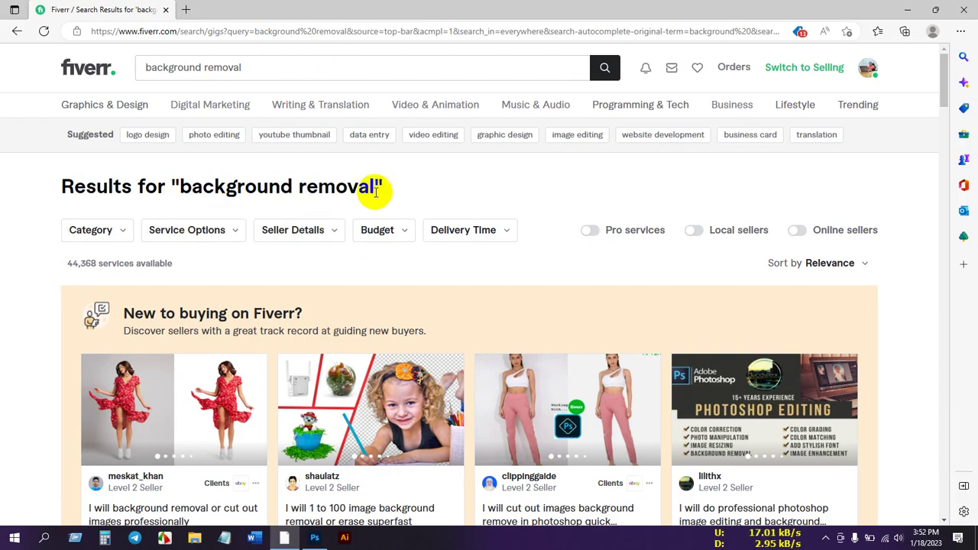
{"action": "left_click", "coordinate": [219, 68]}
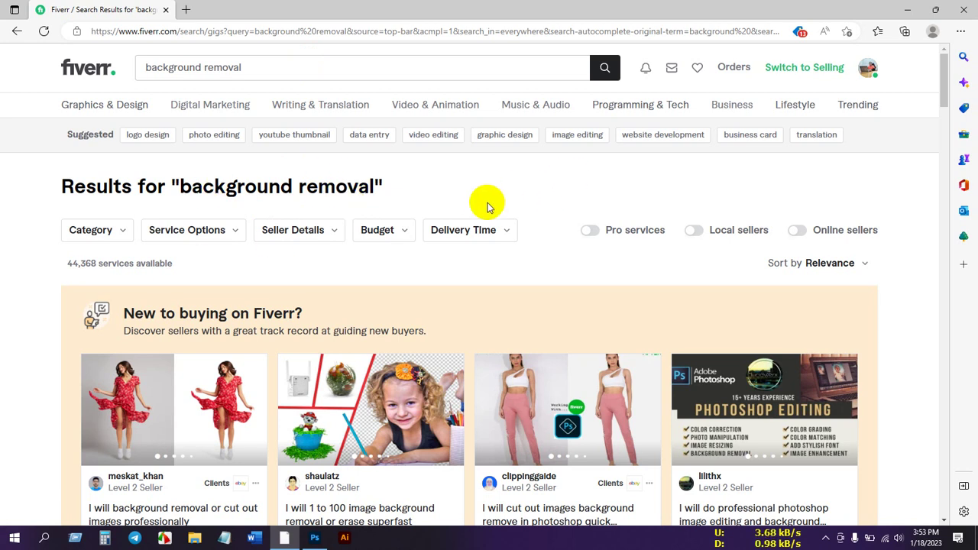
{"action": "scroll", "coordinate": [474, 202], "scroll_direction": "down", "scroll_amount": 3}
{"action": "scroll", "coordinate": [476, 203], "scroll_direction": "up", "scroll_amount": 2}
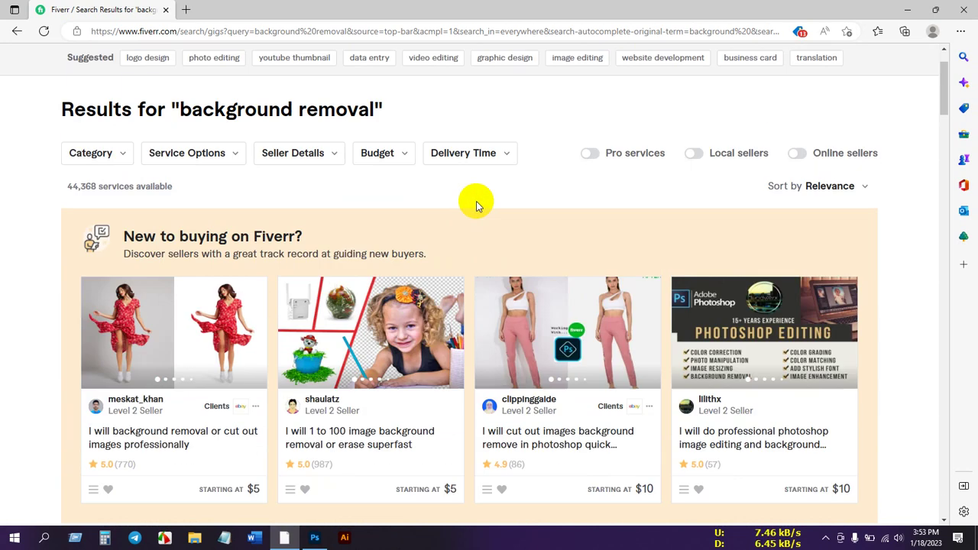
{"action": "scroll", "coordinate": [476, 201], "scroll_direction": "up", "scroll_amount": 1}
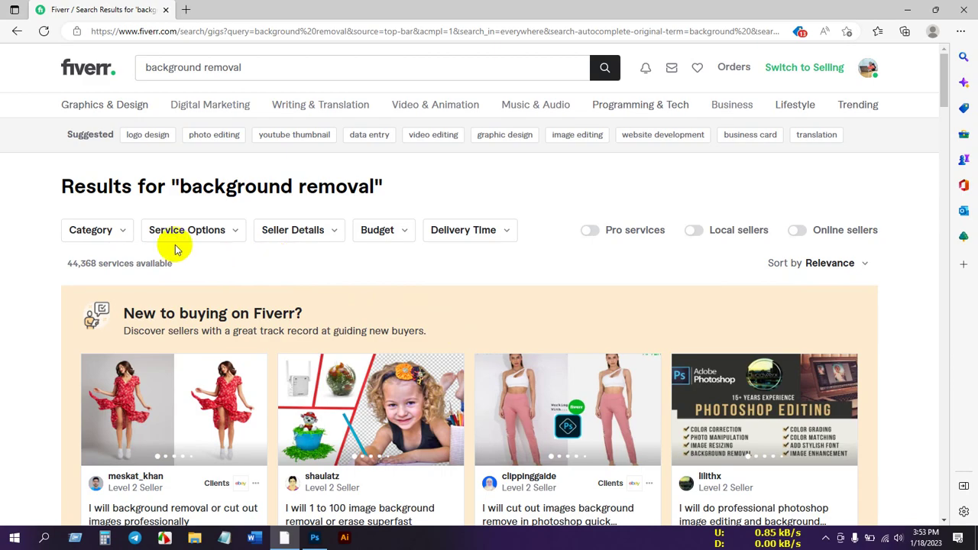
{"action": "scroll", "coordinate": [366, 261], "scroll_direction": "down", "scroll_amount": 4}
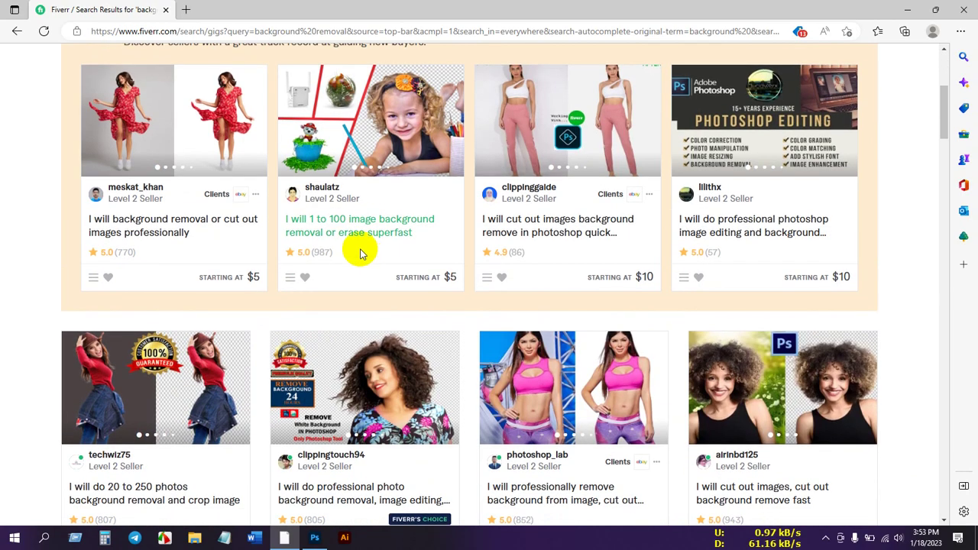
{"action": "scroll", "coordinate": [153, 246], "scroll_direction": "up", "scroll_amount": 2}
{"action": "scroll", "coordinate": [153, 246], "scroll_direction": "up", "scroll_amount": 1}
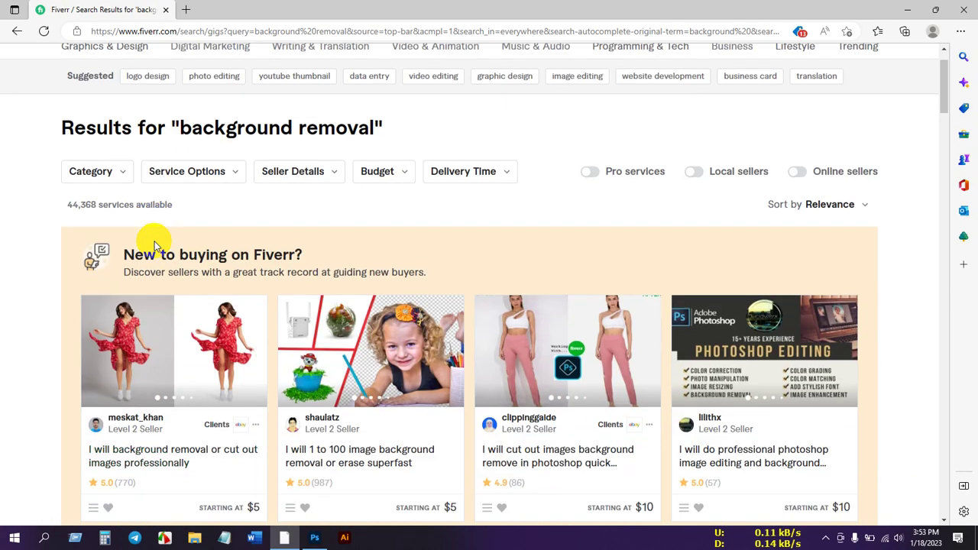
{"action": "scroll", "coordinate": [153, 246], "scroll_direction": "down", "scroll_amount": 2}
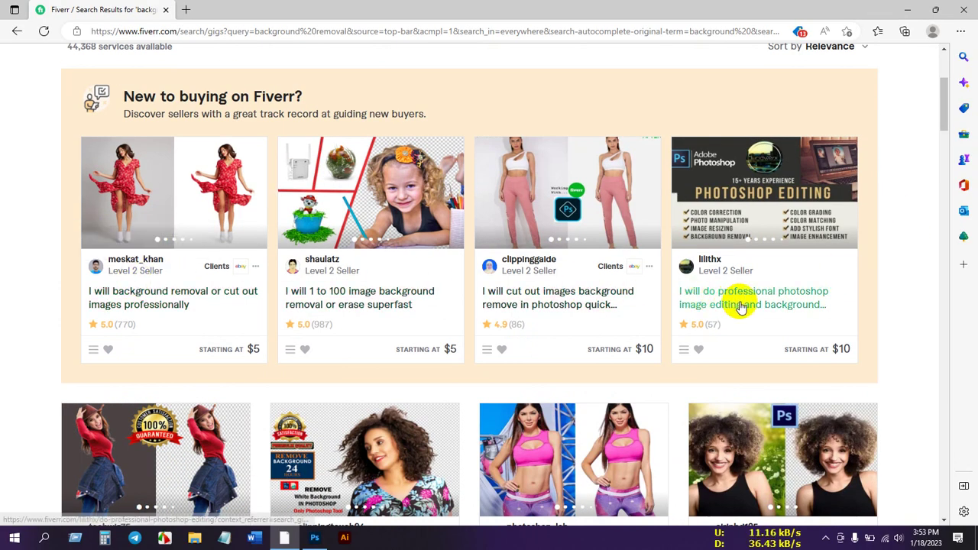
{"action": "scroll", "coordinate": [695, 306], "scroll_direction": "down", "scroll_amount": 12}
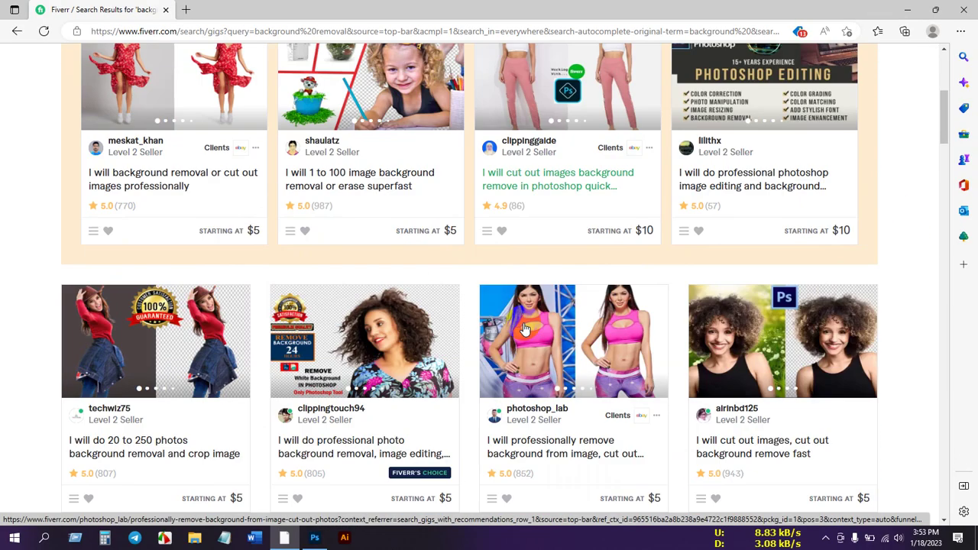
{"action": "scroll", "coordinate": [785, 379], "scroll_direction": "down", "scroll_amount": 10}
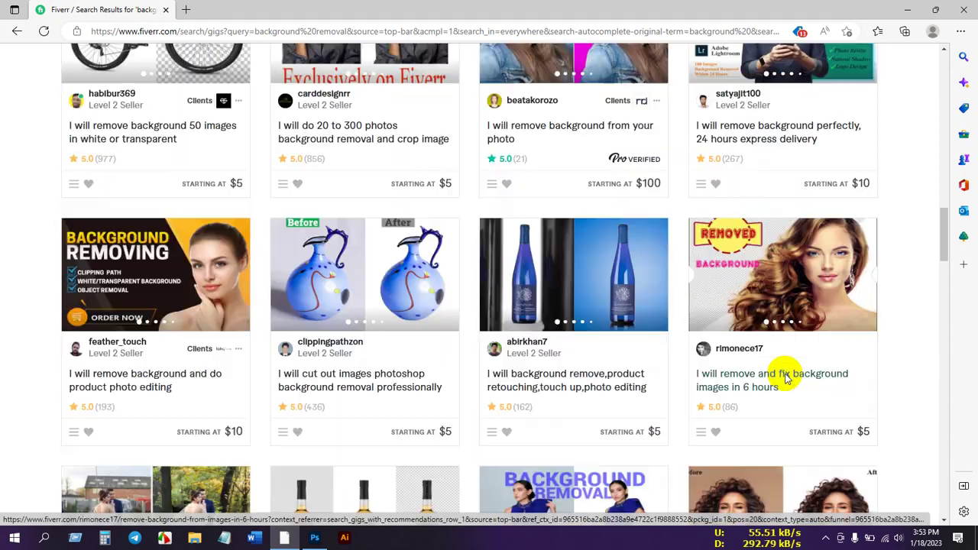
{"action": "scroll", "coordinate": [768, 372], "scroll_direction": "down", "scroll_amount": 13}
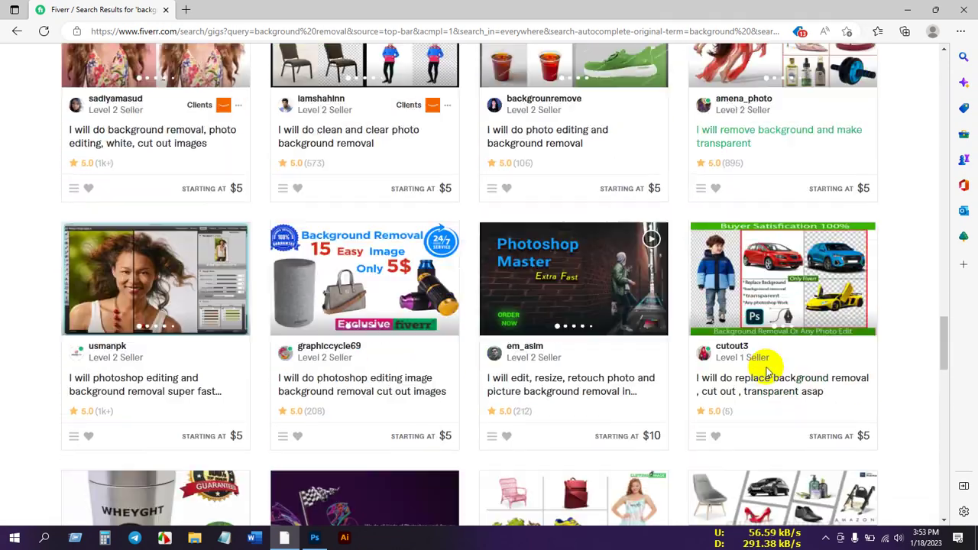
{"action": "scroll", "coordinate": [767, 372], "scroll_direction": "down", "scroll_amount": 10}
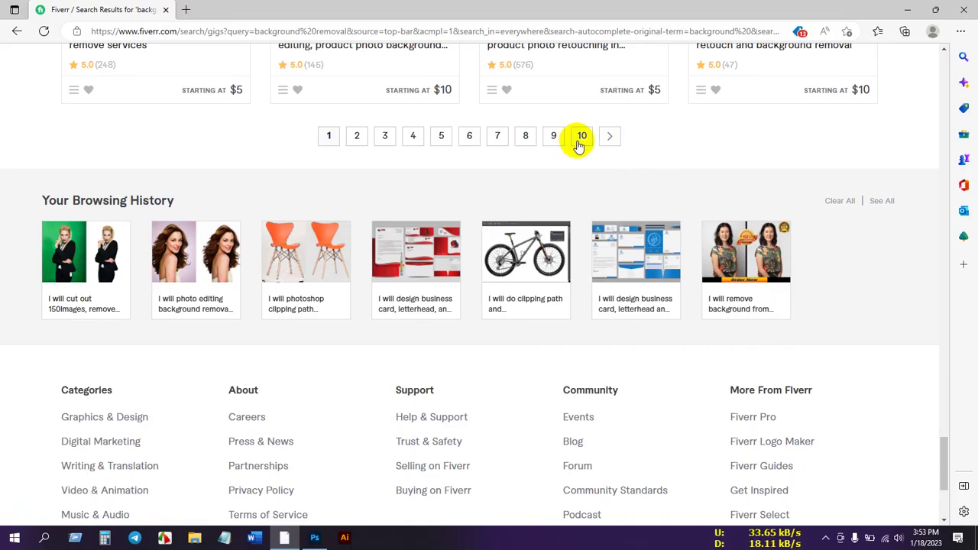
{"action": "scroll", "coordinate": [530, 188], "scroll_direction": "up", "scroll_amount": 10}
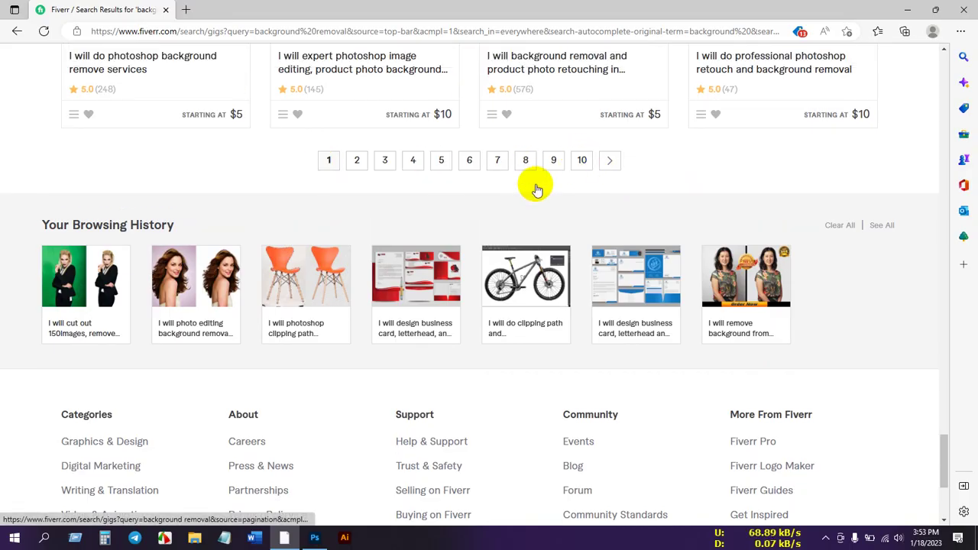
{"action": "scroll", "coordinate": [558, 248], "scroll_direction": "up", "scroll_amount": 10}
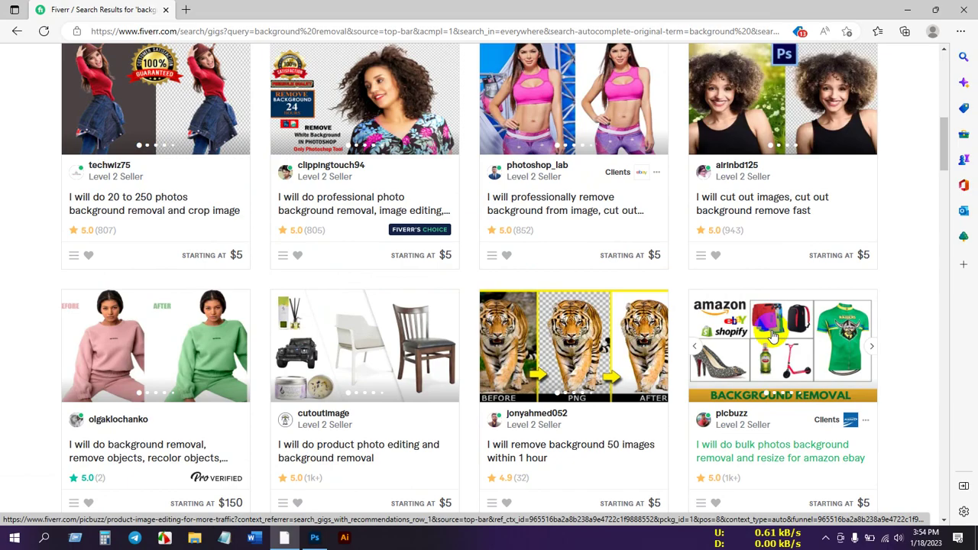
{"action": "scroll", "coordinate": [773, 336], "scroll_direction": "up", "scroll_amount": 8}
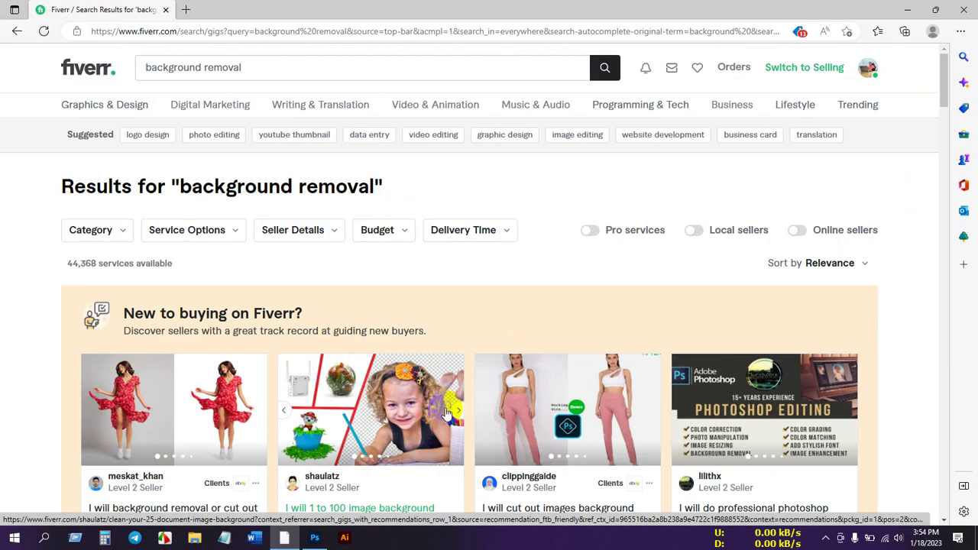
Step: Search for "stationery design" services in place of the background removal query
{"action": "left_click", "coordinate": [280, 61]}
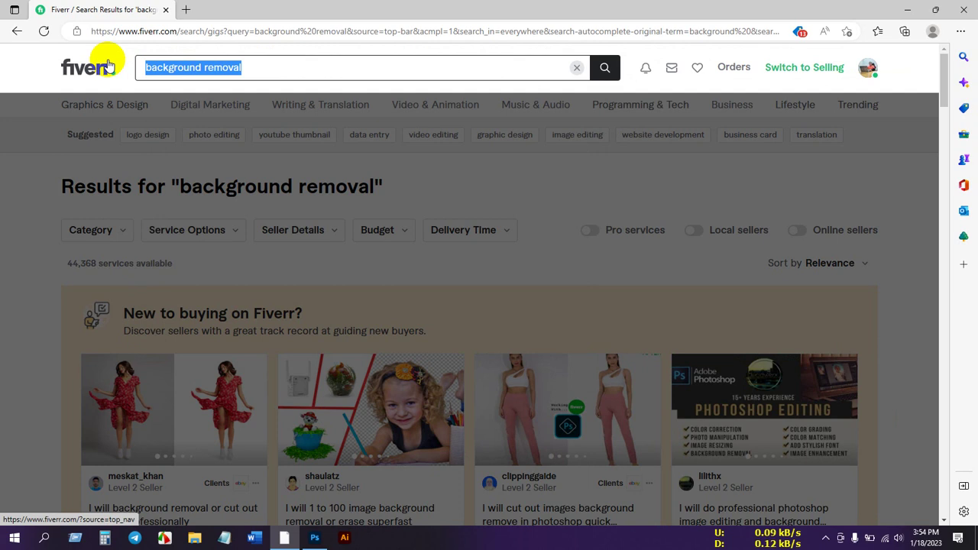
{"action": "type", "text": "statio"}
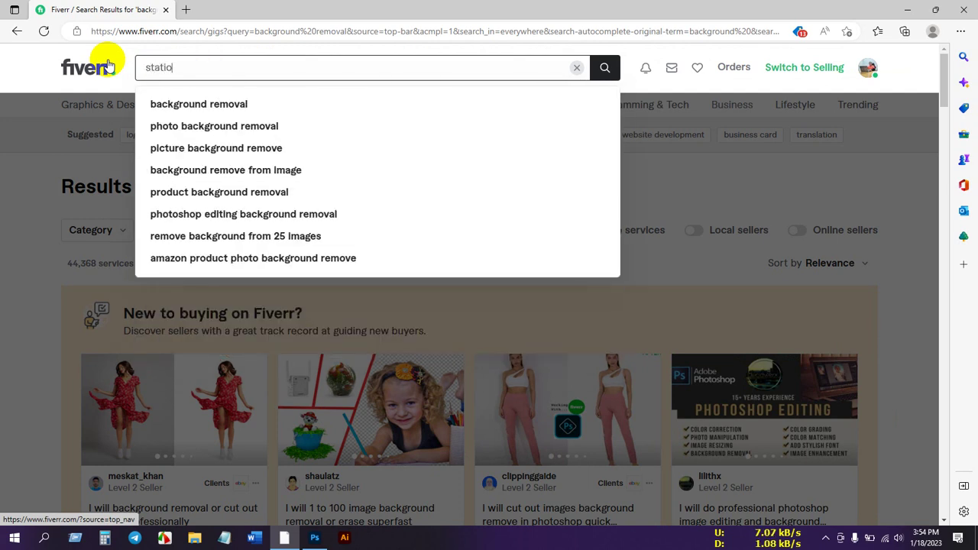
{"action": "type", "text": "nery design"}
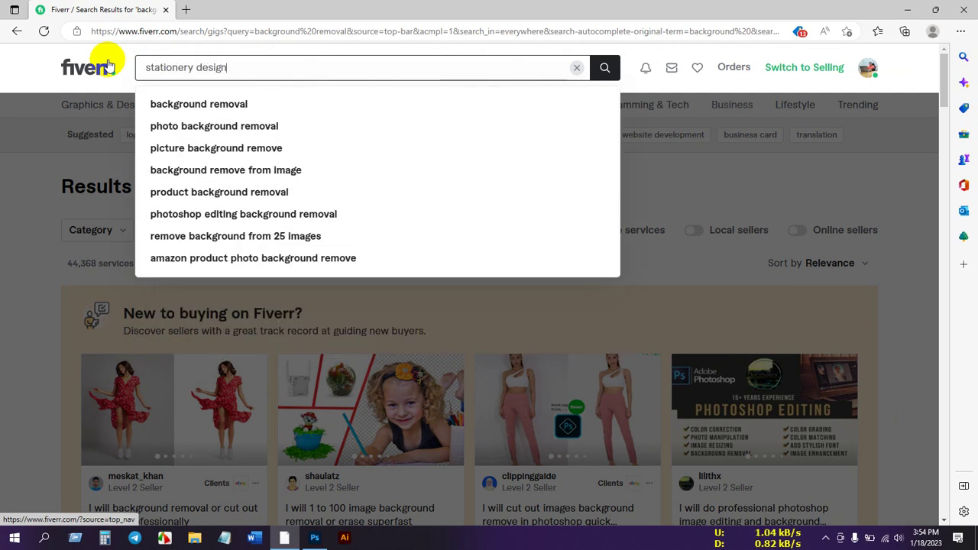
{"action": "key", "text": "Return"}
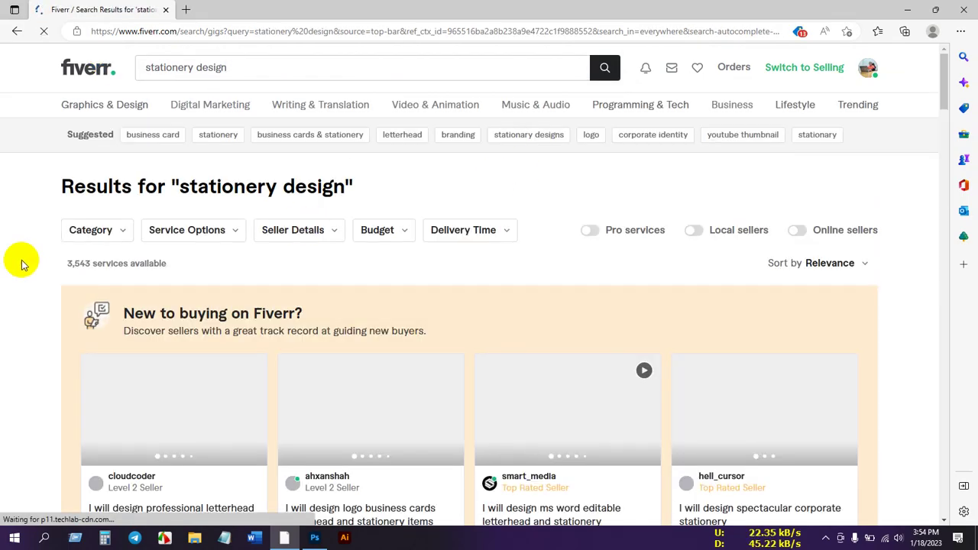
Step: Examine the stationery design gigs, comparing their seller levels, ratings and starting prices
{"action": "scroll", "coordinate": [2, 247], "scroll_direction": "down", "scroll_amount": 2}
{"action": "scroll", "coordinate": [2, 247], "scroll_direction": "down", "scroll_amount": 10}
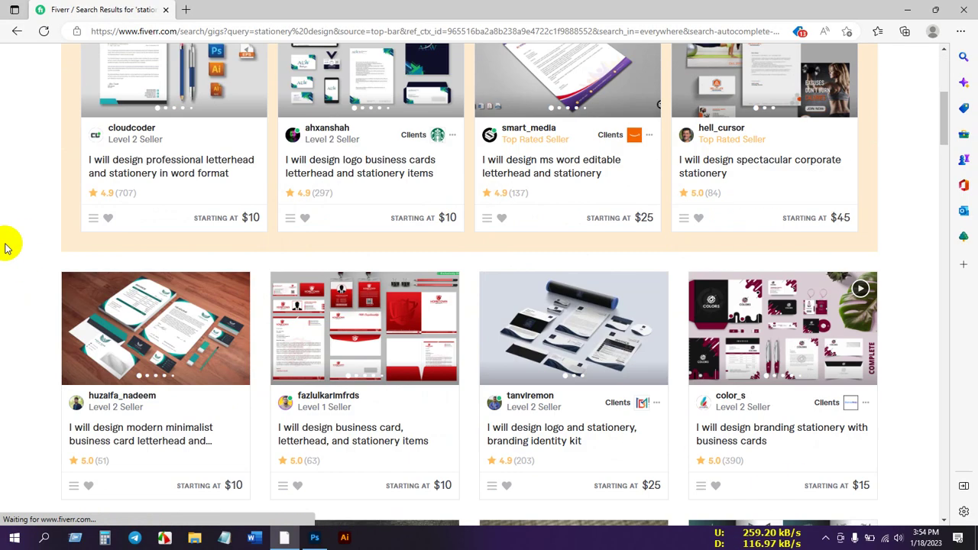
{"action": "scroll", "coordinate": [11, 242], "scroll_direction": "down", "scroll_amount": 10}
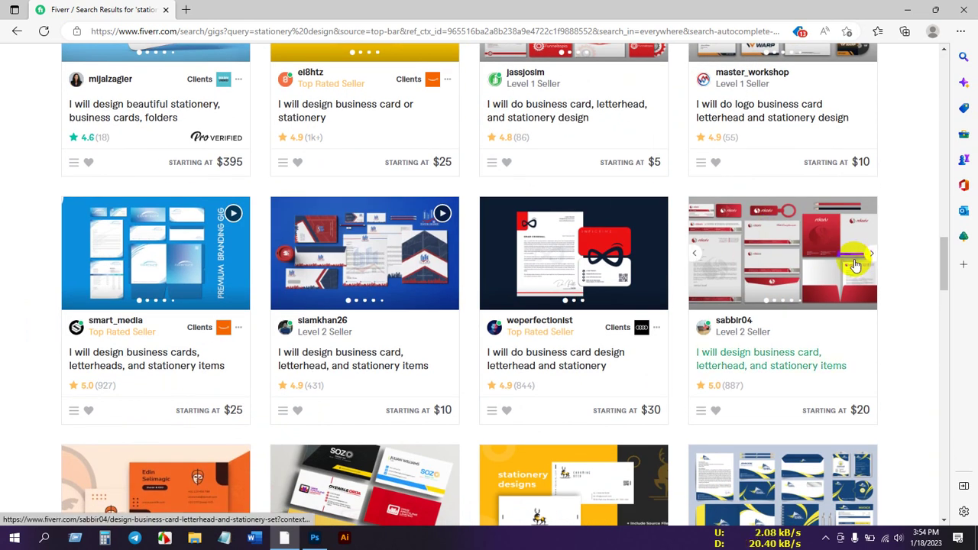
{"action": "scroll", "coordinate": [617, 252], "scroll_direction": "up", "scroll_amount": 5}
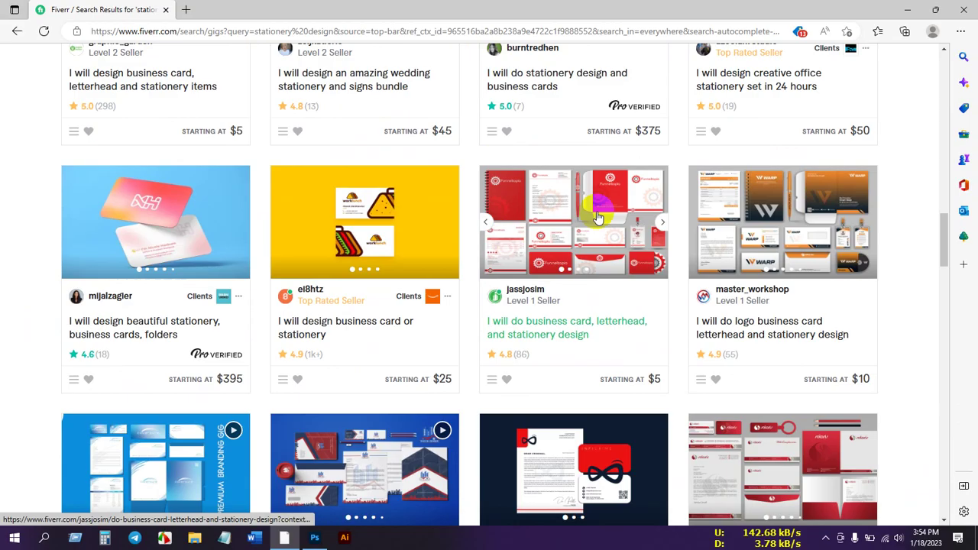
{"action": "scroll", "coordinate": [618, 252], "scroll_direction": "up", "scroll_amount": 5}
{"action": "scroll", "coordinate": [451, 256], "scroll_direction": "up", "scroll_amount": 3}
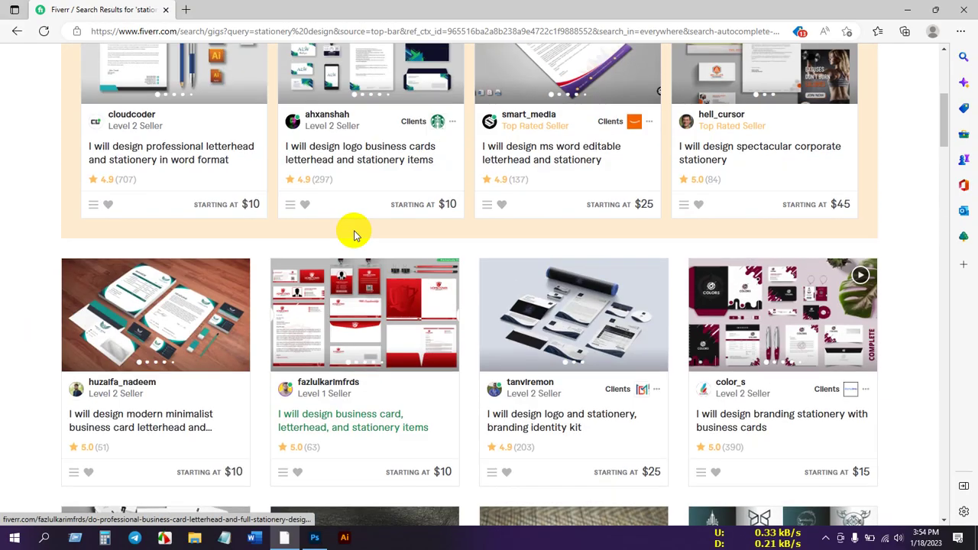
{"action": "scroll", "coordinate": [454, 303], "scroll_direction": "up", "scroll_amount": 3}
{"action": "scroll", "coordinate": [673, 283], "scroll_direction": "down", "scroll_amount": 8}
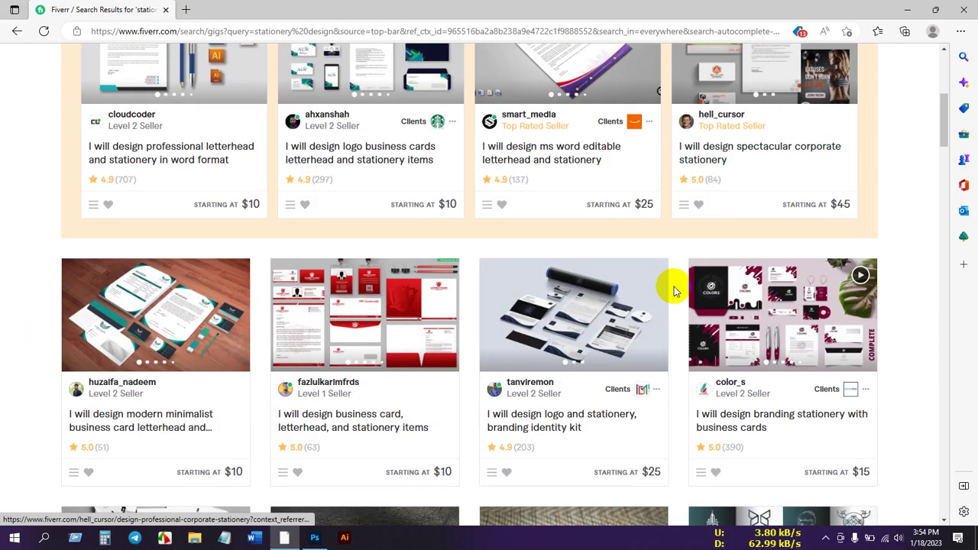
{"action": "scroll", "coordinate": [235, 310], "scroll_direction": "down", "scroll_amount": 8}
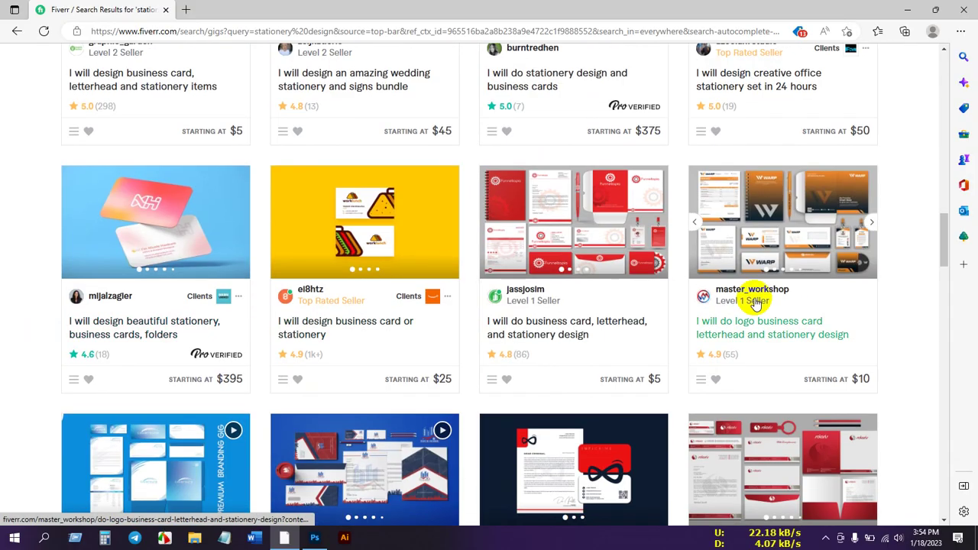
{"action": "scroll", "coordinate": [707, 298], "scroll_direction": "down", "scroll_amount": 3}
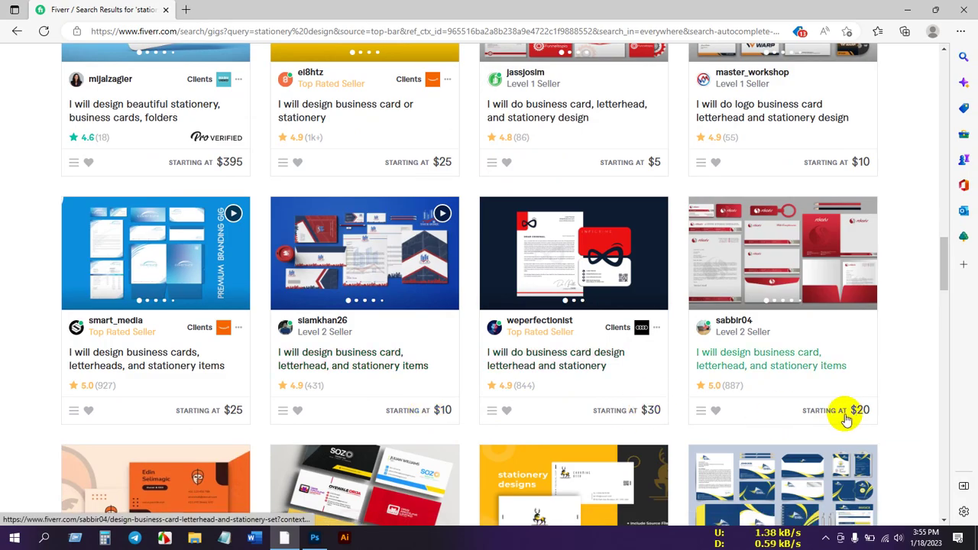
{"action": "scroll", "coordinate": [837, 418], "scroll_direction": "up", "scroll_amount": 3}
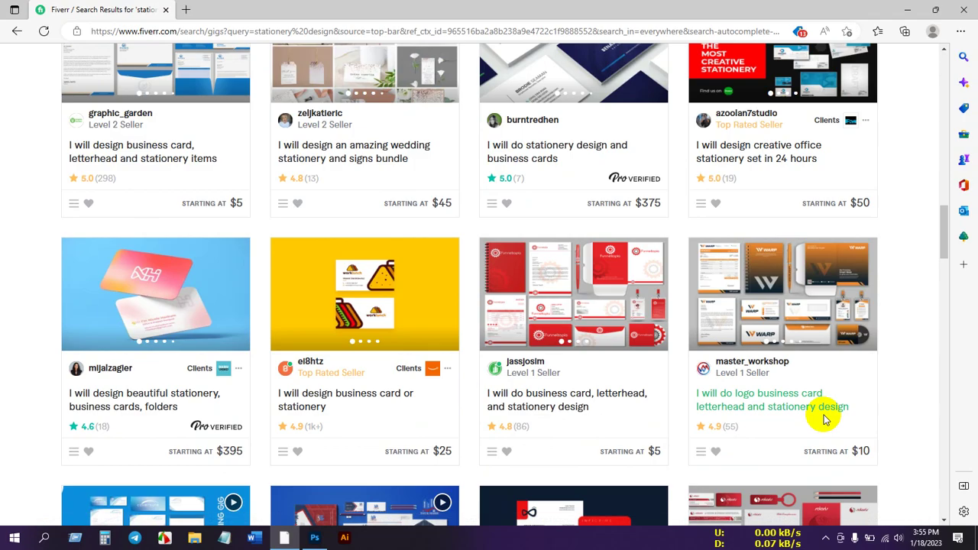
{"action": "scroll", "coordinate": [527, 332], "scroll_direction": "up", "scroll_amount": 9}
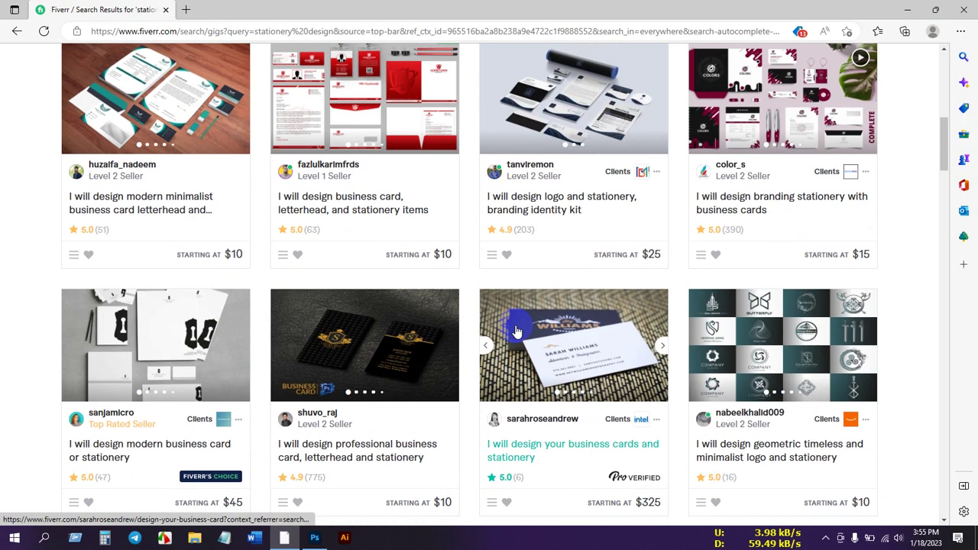
{"action": "scroll", "coordinate": [517, 330], "scroll_direction": "up", "scroll_amount": 10}
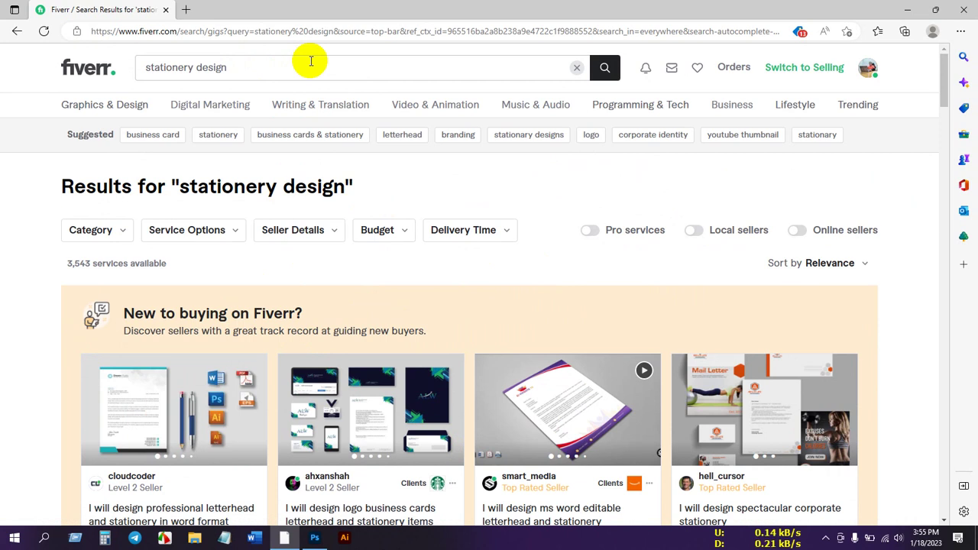
Step: Search for the recent term "background removal" in place of the stationery design query
{"action": "left_click_drag", "start_coordinate": [252, 67], "coordinate": [125, 68]}
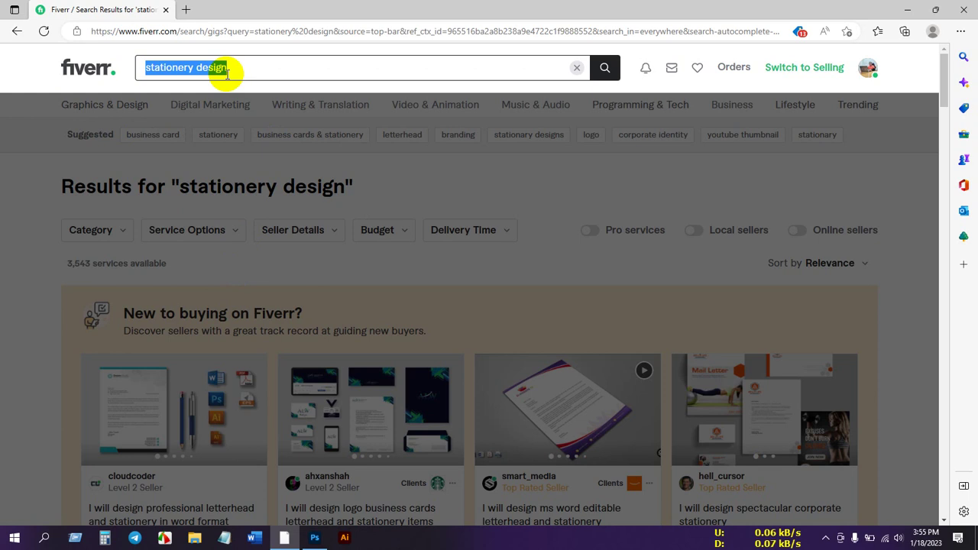
{"action": "type", "text": "bac"}
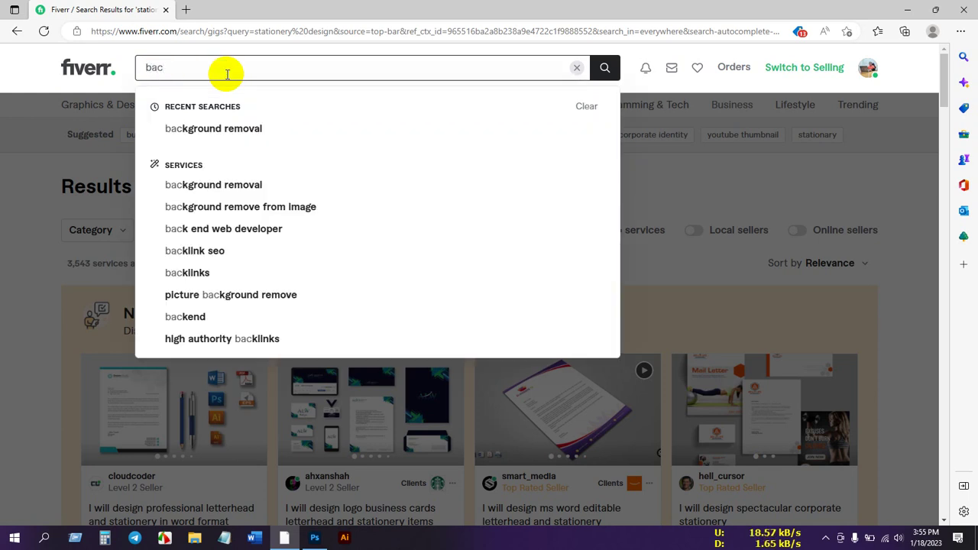
{"action": "left_click", "coordinate": [246, 131]}
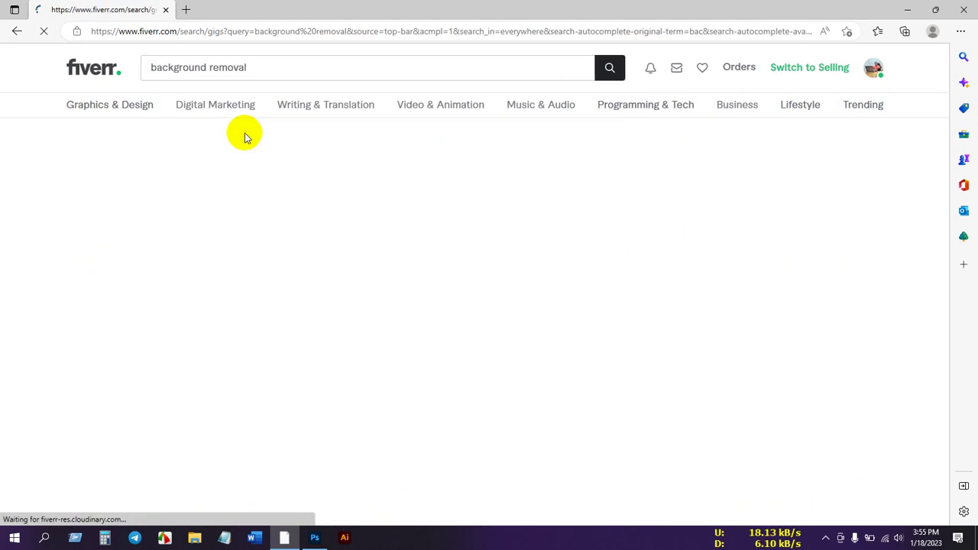
Step: Open the gig "I will background removal or cut out images professionally" in a new browser tab and switch to it
{"action": "scroll", "coordinate": [107, 208], "scroll_direction": "down", "scroll_amount": 3}
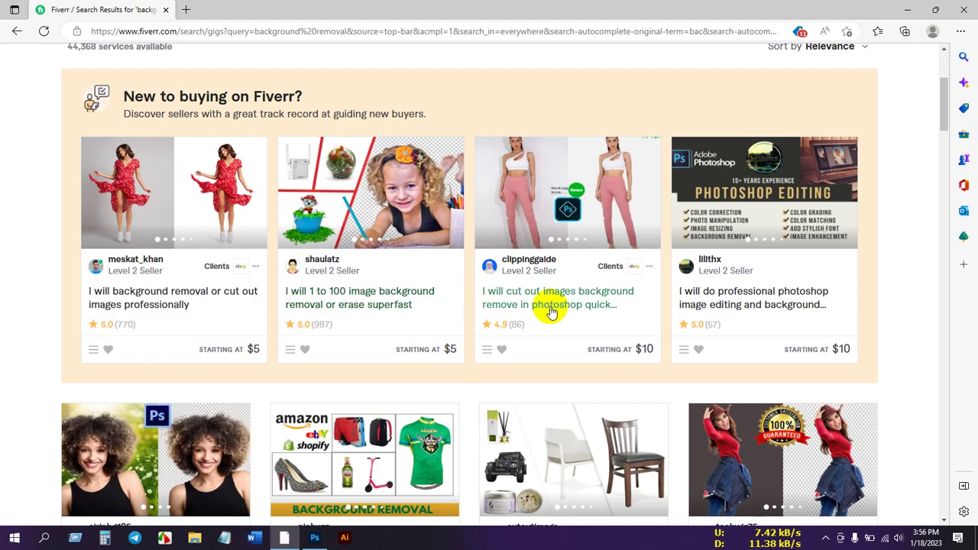
{"action": "scroll", "coordinate": [398, 334], "scroll_direction": "down", "scroll_amount": 3}
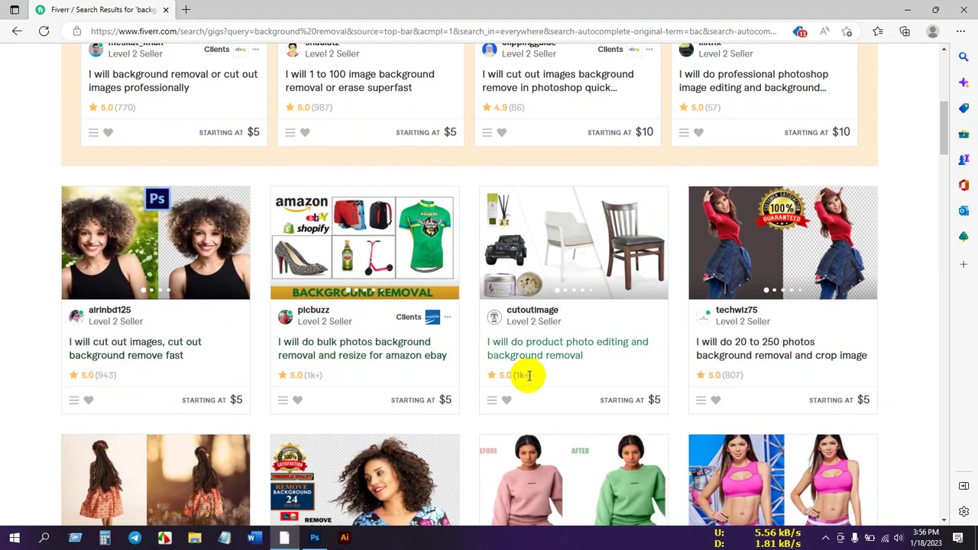
{"action": "scroll", "coordinate": [762, 380], "scroll_direction": "up", "scroll_amount": 4}
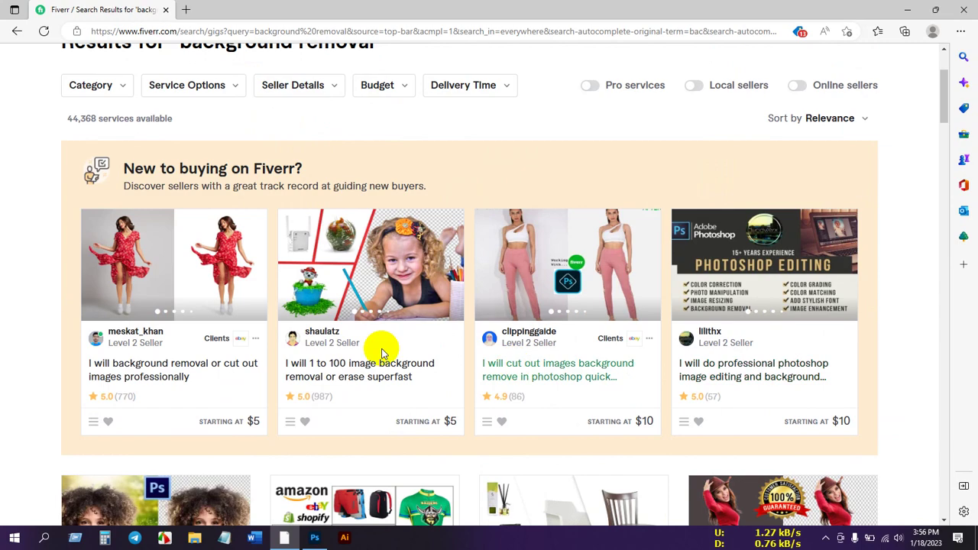
{"action": "right_click", "coordinate": [130, 368]}
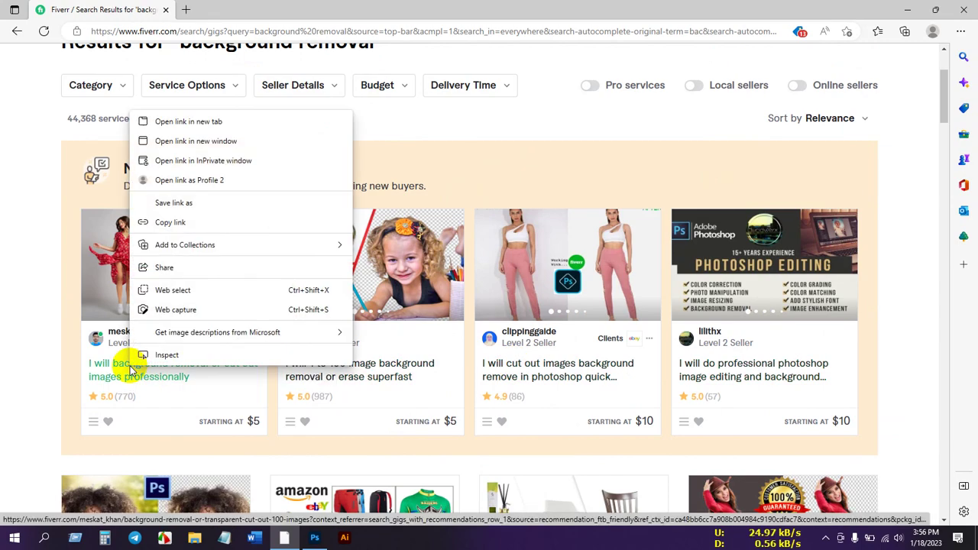
{"action": "left_click", "coordinate": [218, 124]}
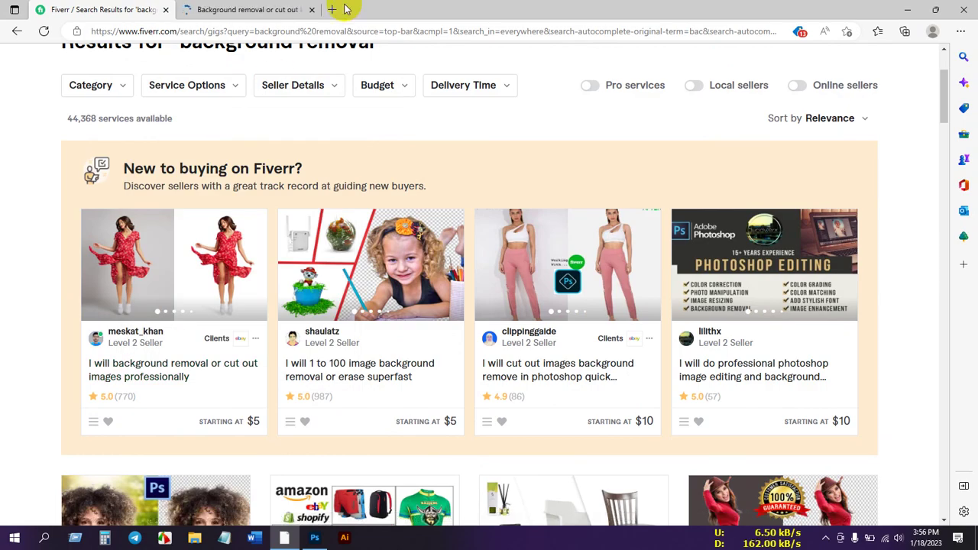
{"action": "left_click", "coordinate": [229, 9]}
Step: Examine the gig's portfolio gallery image by image, checking the cut-out samples of people and products and the kinds of work delivered
{"action": "scroll", "coordinate": [284, 262], "scroll_direction": "down", "scroll_amount": 3}
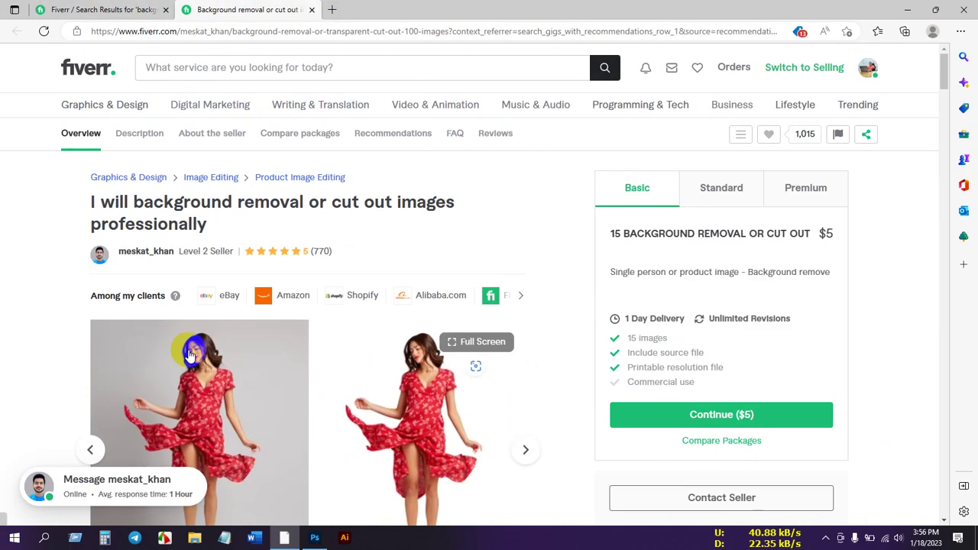
{"action": "scroll", "coordinate": [277, 356], "scroll_direction": "down", "scroll_amount": 1}
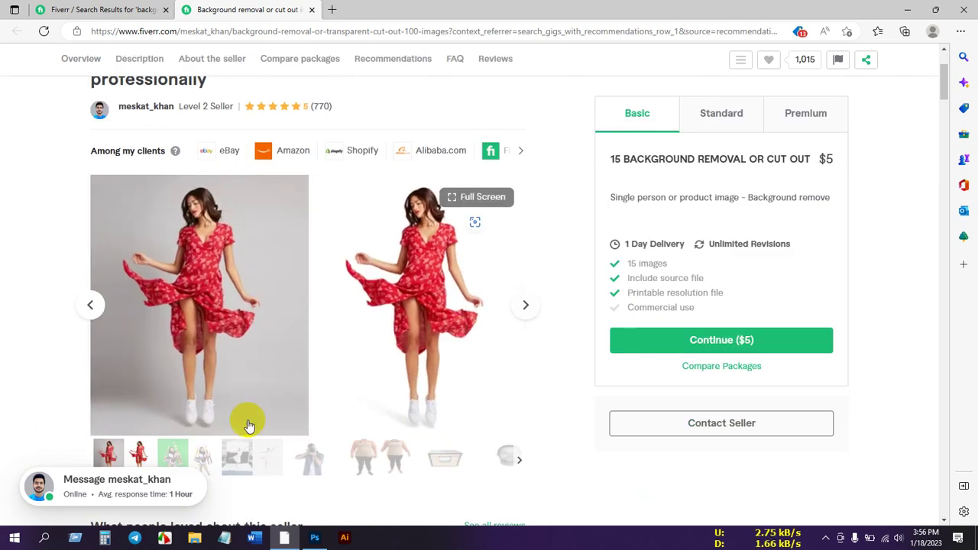
{"action": "left_click", "coordinate": [237, 456]}
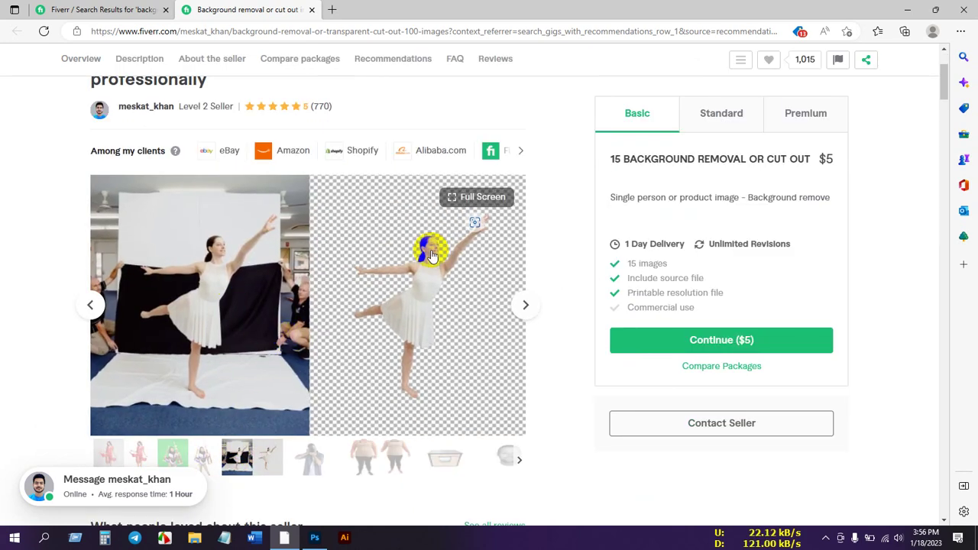
{"action": "left_click", "coordinate": [320, 457]}
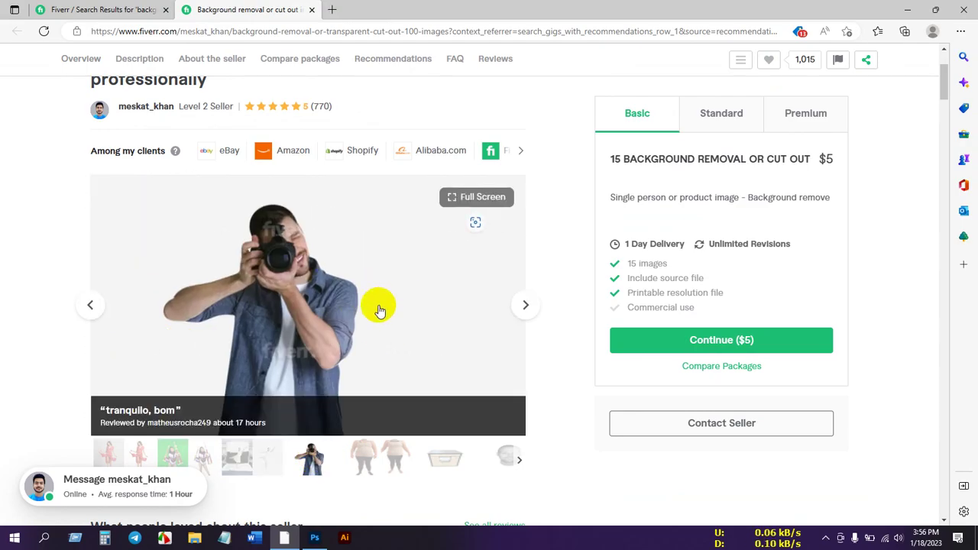
{"action": "left_click", "coordinate": [374, 453]}
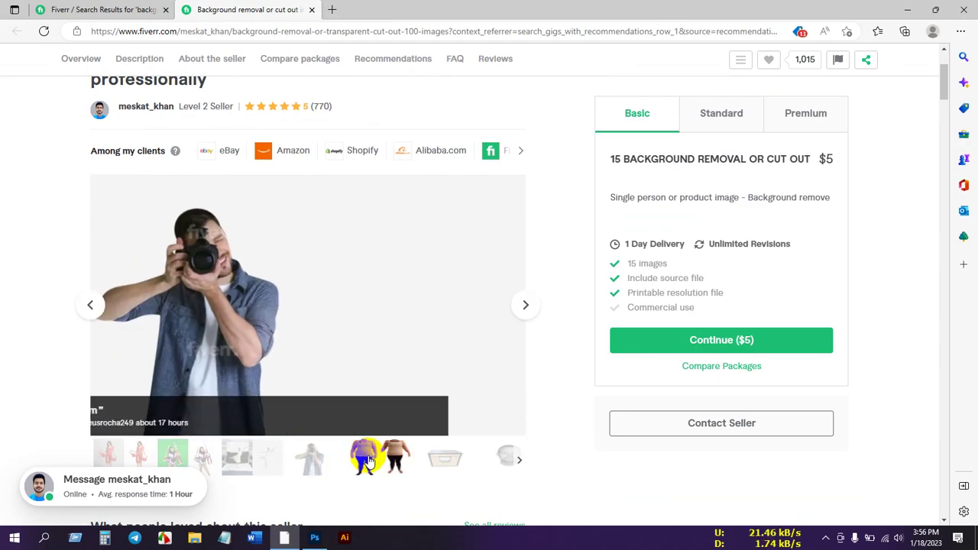
{"action": "left_click", "coordinate": [444, 459]}
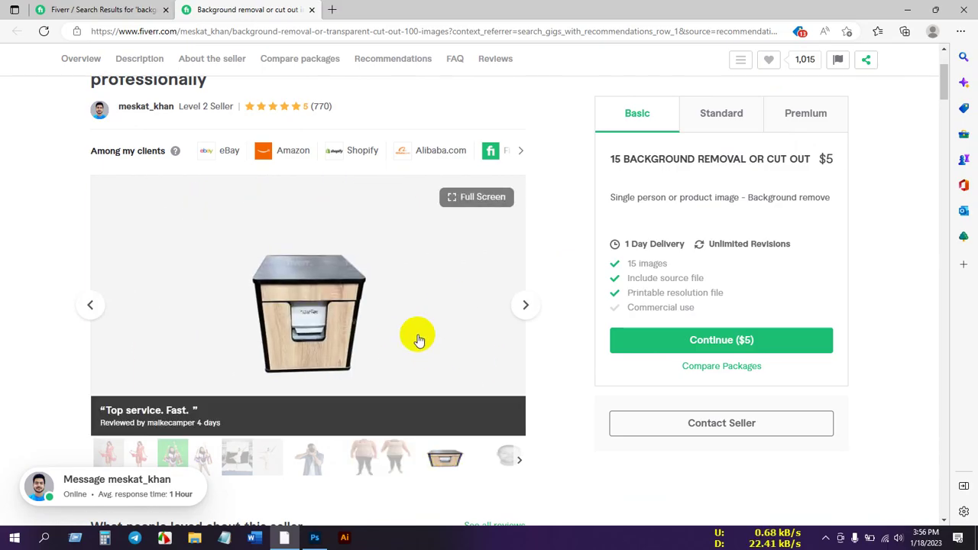
{"action": "left_click", "coordinate": [511, 459]}
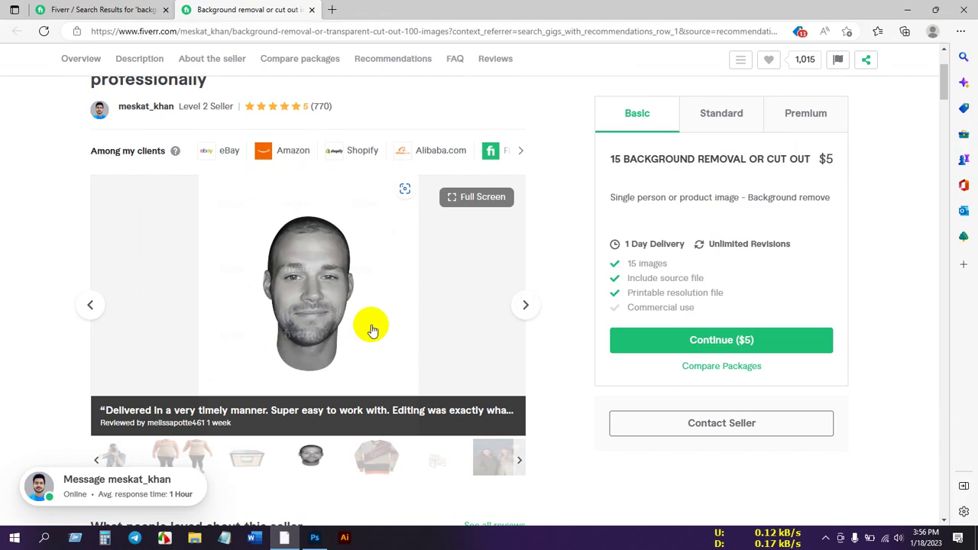
{"action": "left_click", "coordinate": [376, 457]}
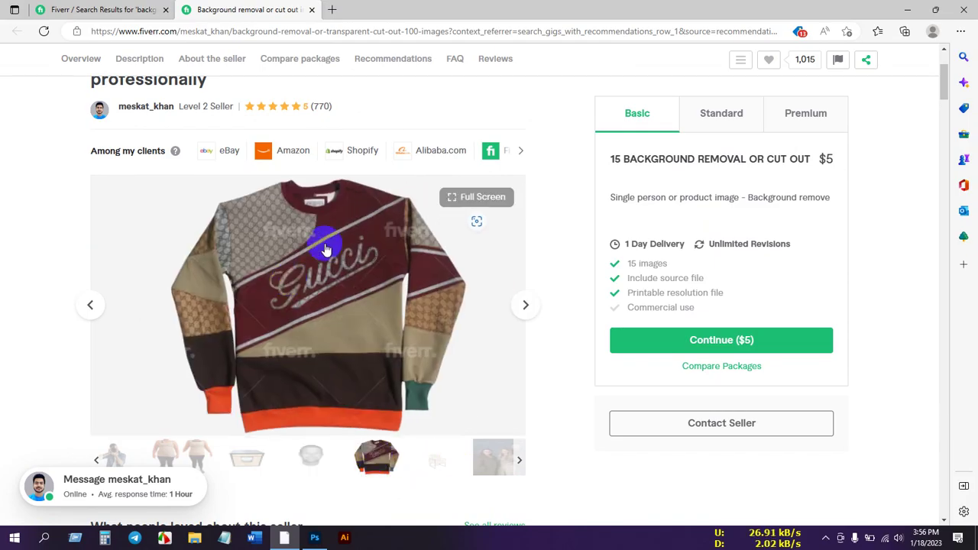
{"action": "left_click", "coordinate": [495, 460]}
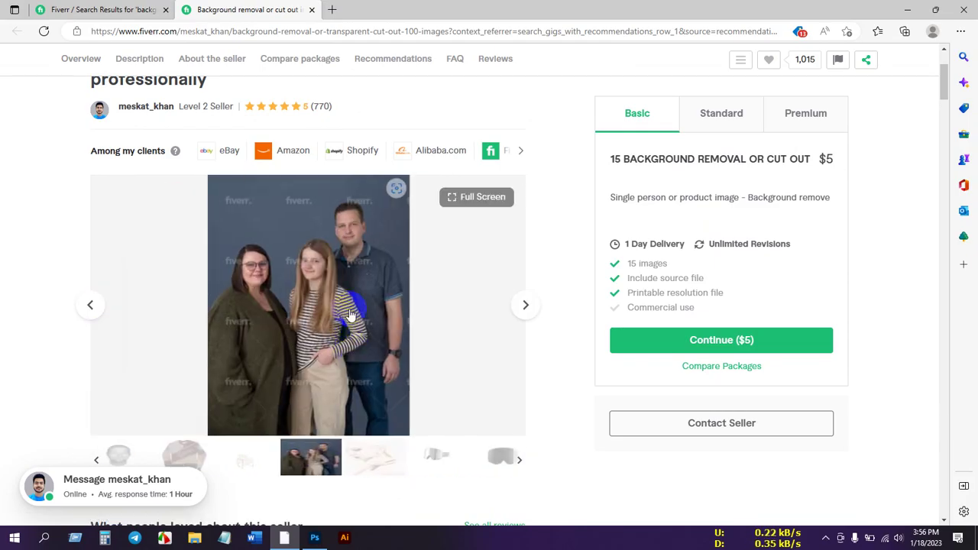
{"action": "left_click", "coordinate": [378, 458]}
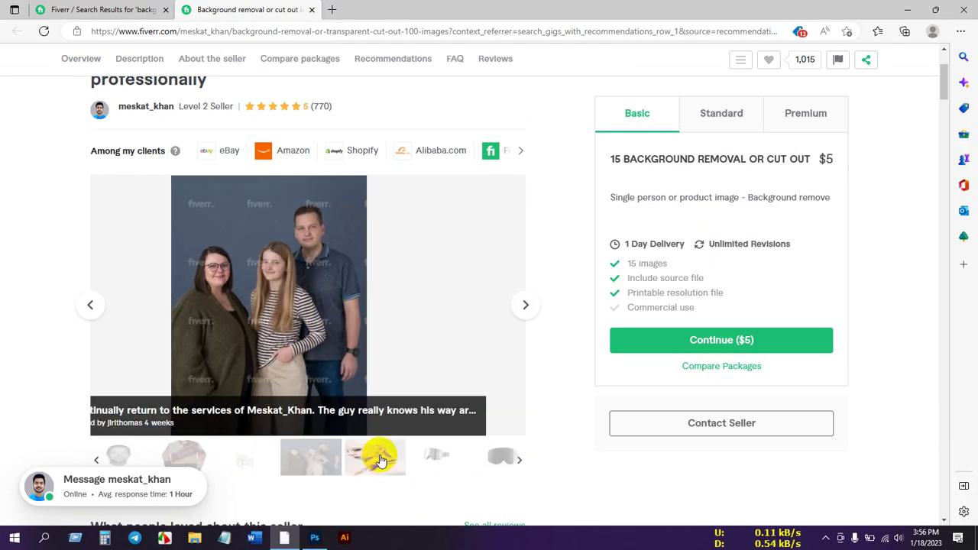
{"action": "left_click", "coordinate": [436, 452]}
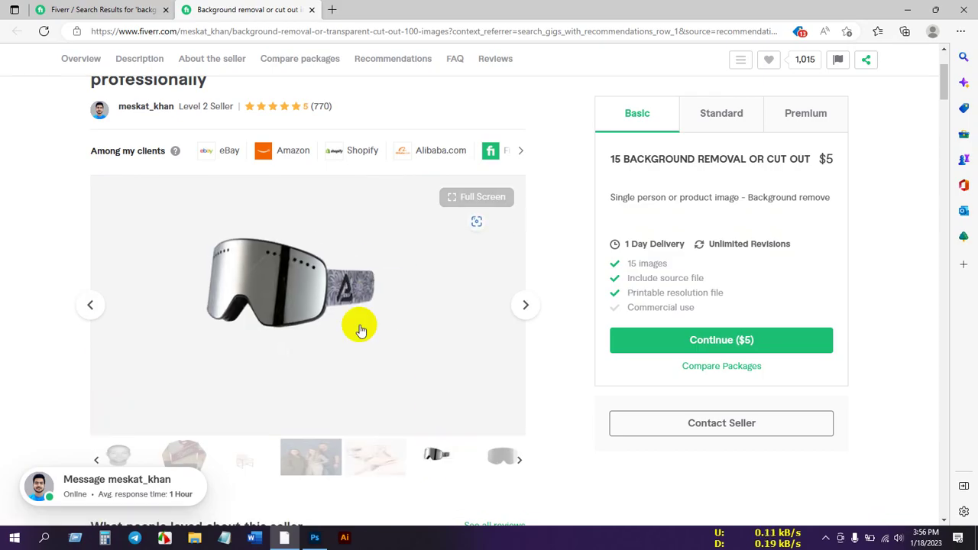
{"action": "left_click", "coordinate": [500, 456]}
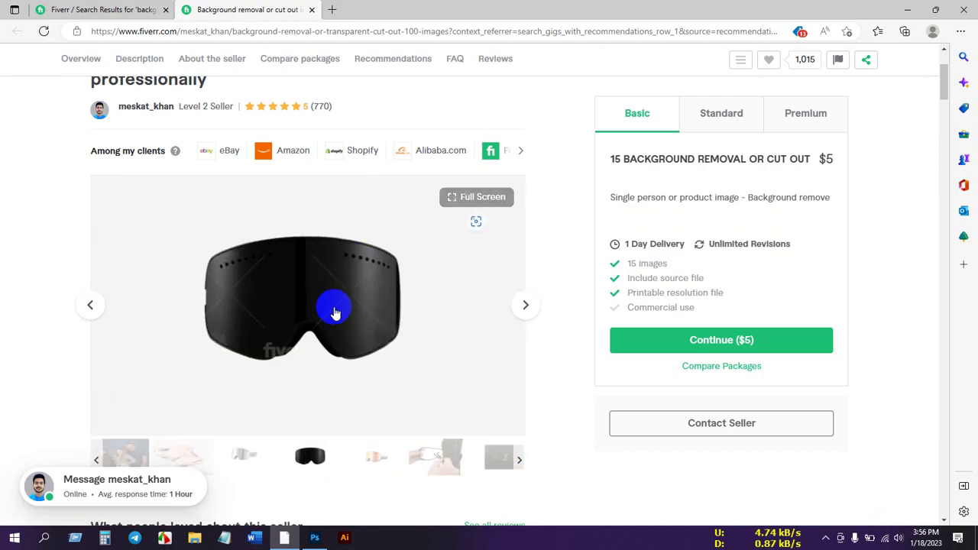
{"action": "left_click", "coordinate": [375, 459]}
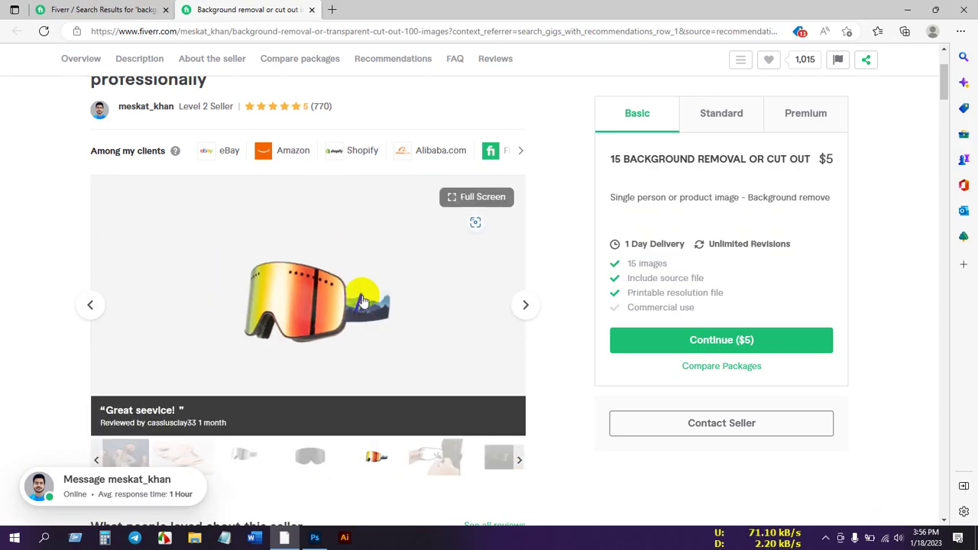
{"action": "left_click", "coordinate": [433, 453]}
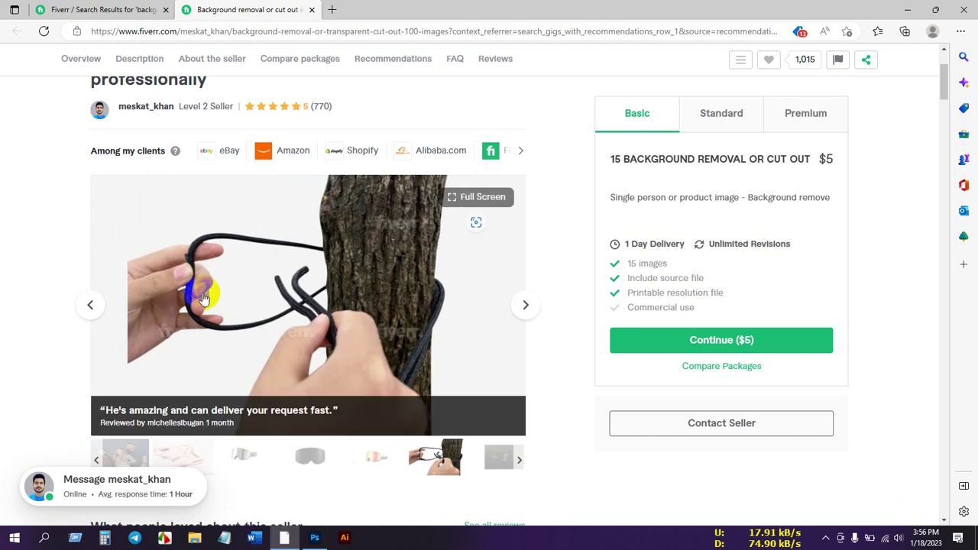
{"action": "left_click", "coordinate": [389, 328]}
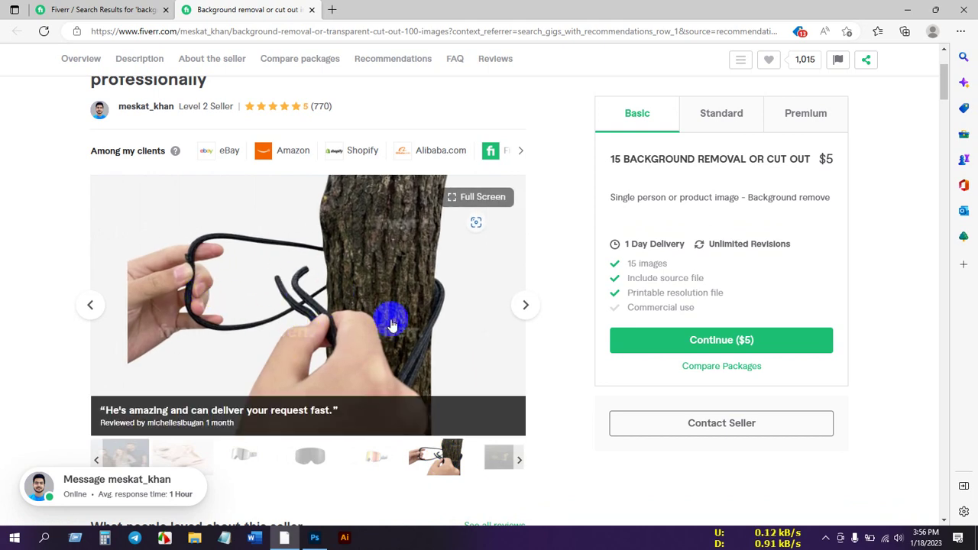
{"action": "left_click", "coordinate": [497, 456]}
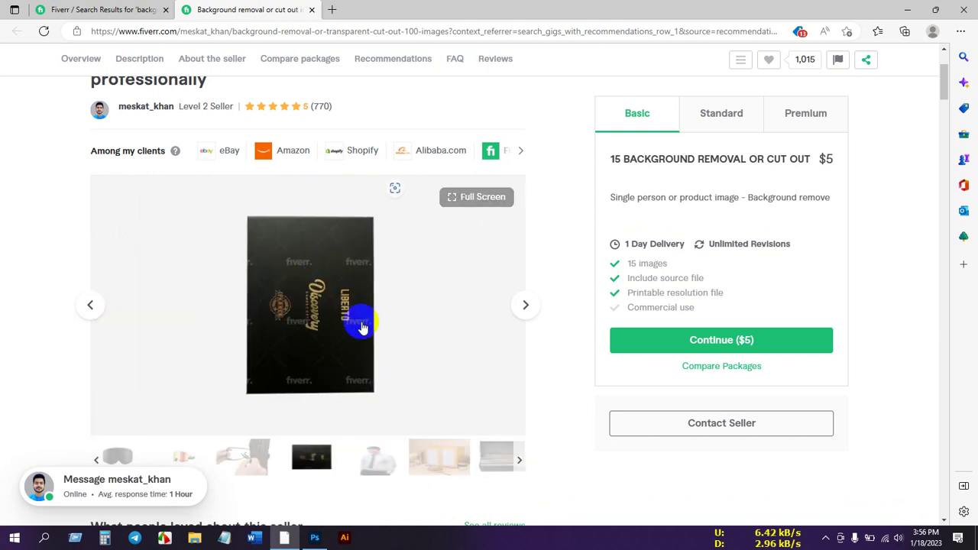
{"action": "left_click", "coordinate": [460, 456]}
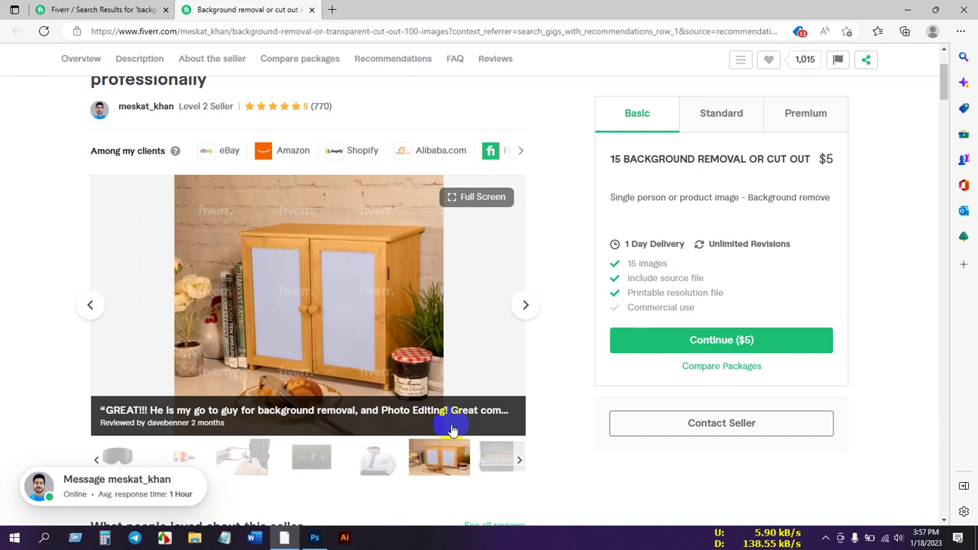
{"action": "left_click", "coordinate": [495, 457]}
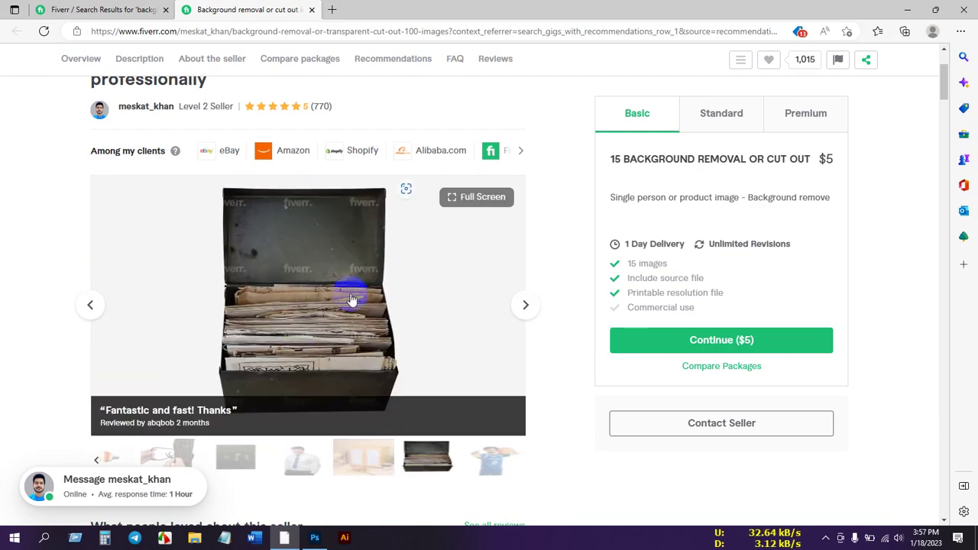
Step: Read the gig description, highlighting listed background removal services such as "Create any shadow", "Background removal" and "Image resizing", and return to the gallery
{"action": "scroll", "coordinate": [313, 240], "scroll_direction": "down", "scroll_amount": 3}
{"action": "scroll", "coordinate": [375, 253], "scroll_direction": "down", "scroll_amount": 7}
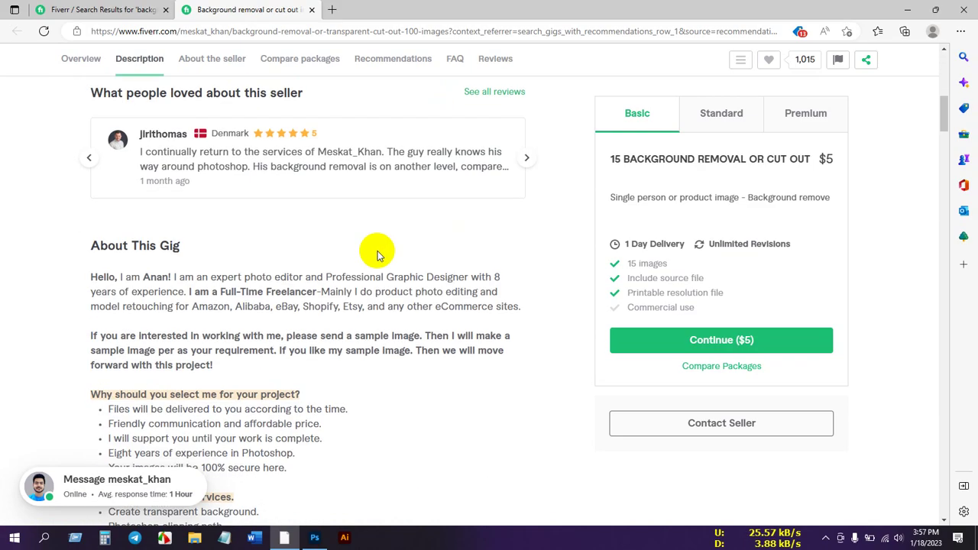
{"action": "scroll", "coordinate": [363, 256], "scroll_direction": "down", "scroll_amount": 2}
{"action": "scroll", "coordinate": [367, 245], "scroll_direction": "up", "scroll_amount": 1}
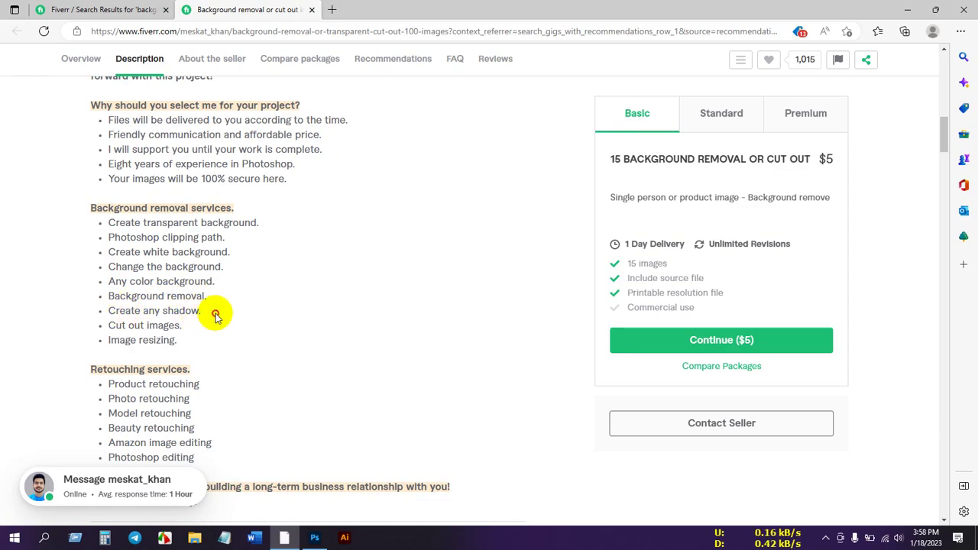
{"action": "left_click_drag", "start_coordinate": [214, 312], "coordinate": [100, 315]}
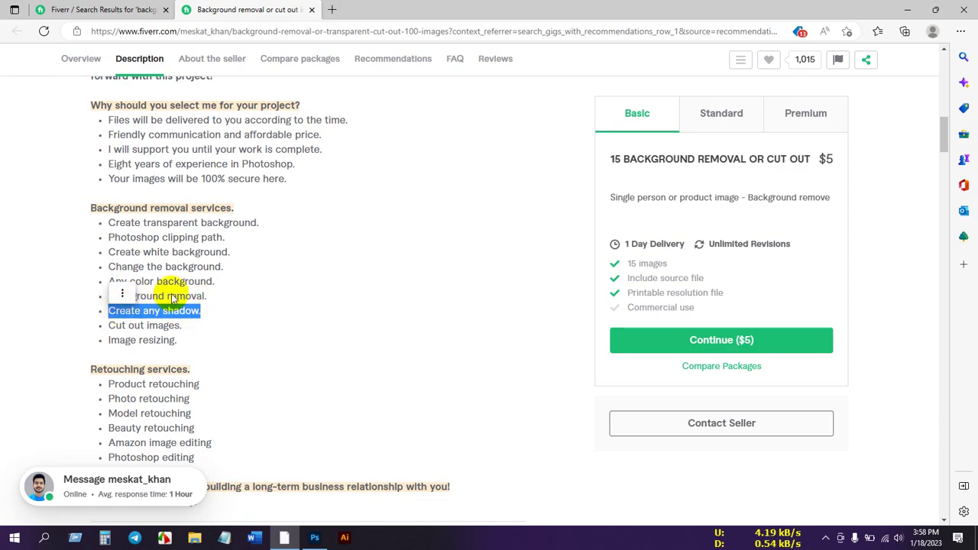
{"action": "left_click_drag", "start_coordinate": [205, 298], "coordinate": [108, 298]}
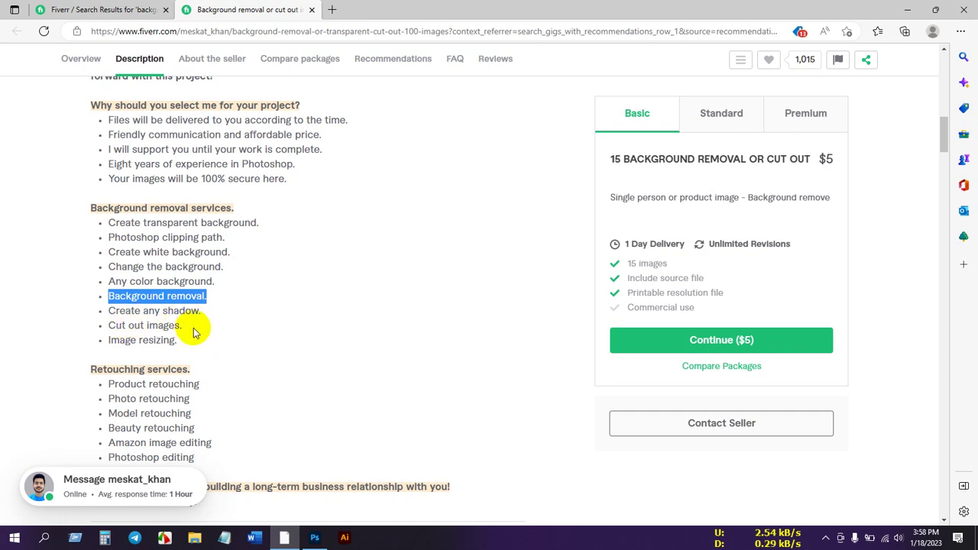
{"action": "left_click_drag", "start_coordinate": [184, 327], "coordinate": [108, 344]}
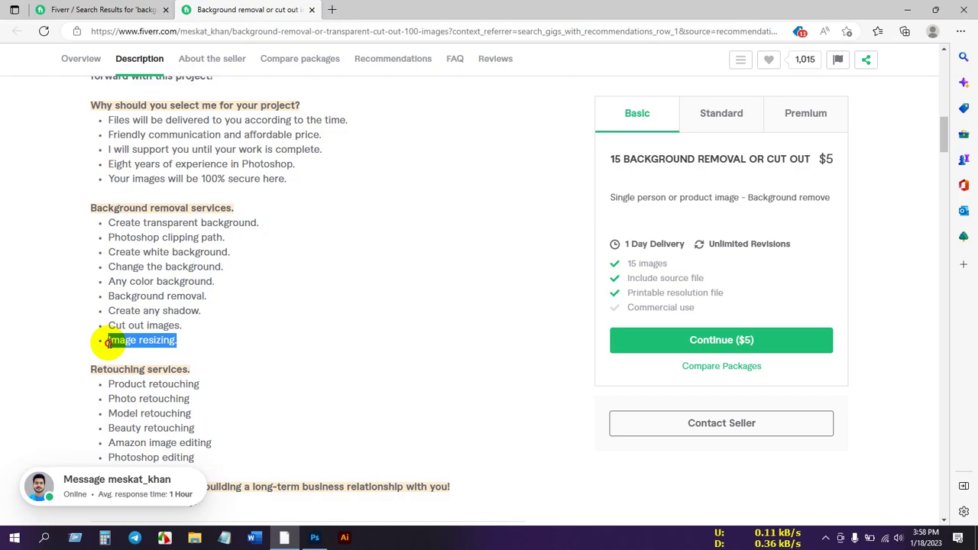
{"action": "left_click", "coordinate": [42, 139]}
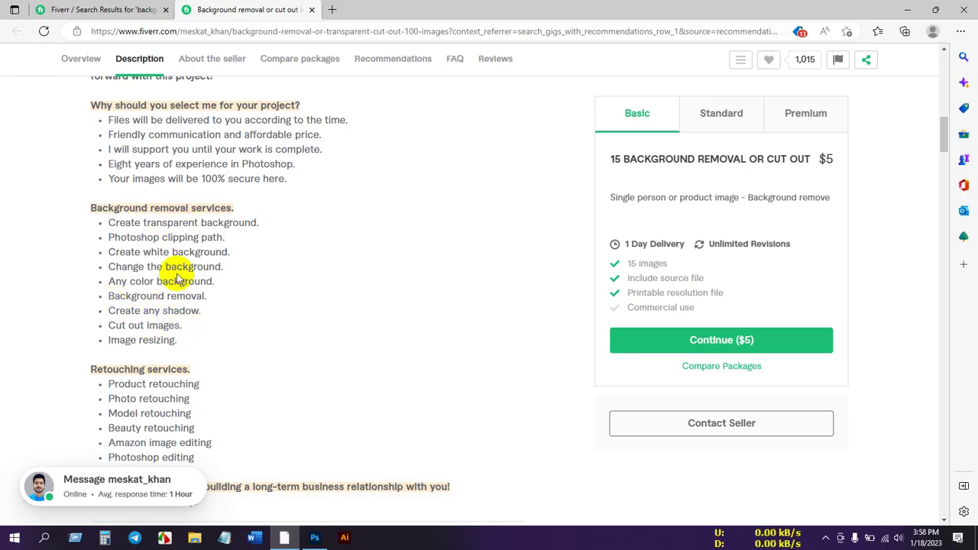
{"action": "scroll", "coordinate": [223, 220], "scroll_direction": "up", "scroll_amount": 2}
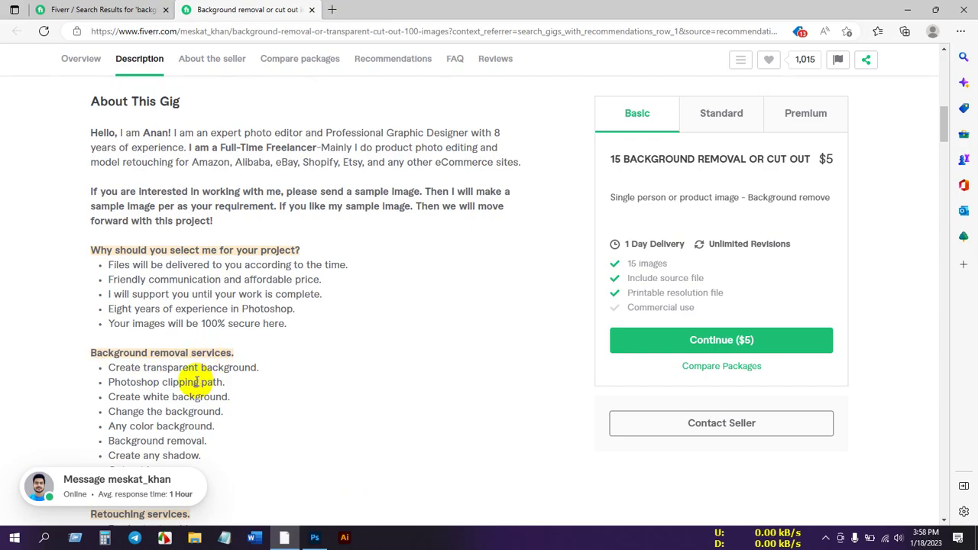
{"action": "scroll", "coordinate": [354, 323], "scroll_direction": "up", "scroll_amount": 6}
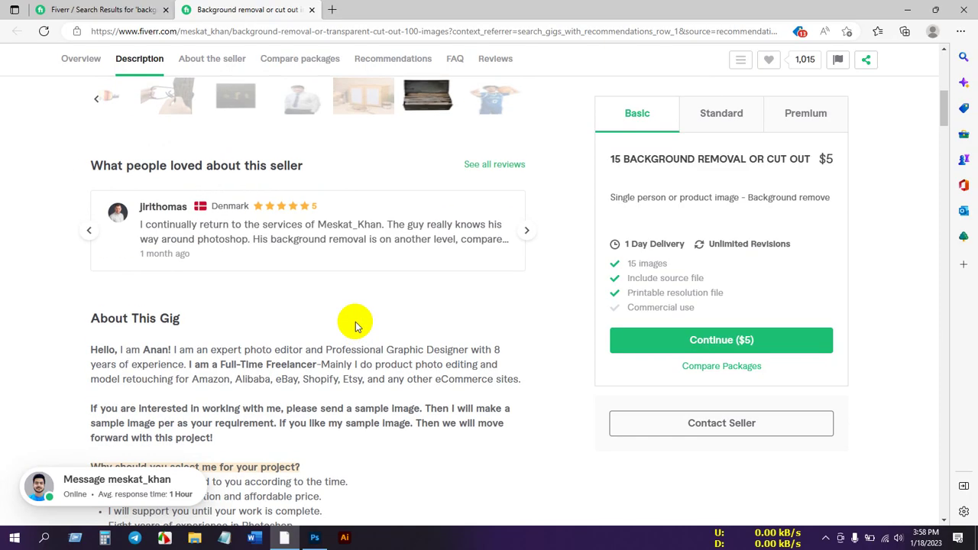
{"action": "scroll", "coordinate": [367, 283], "scroll_direction": "up", "scroll_amount": 2}
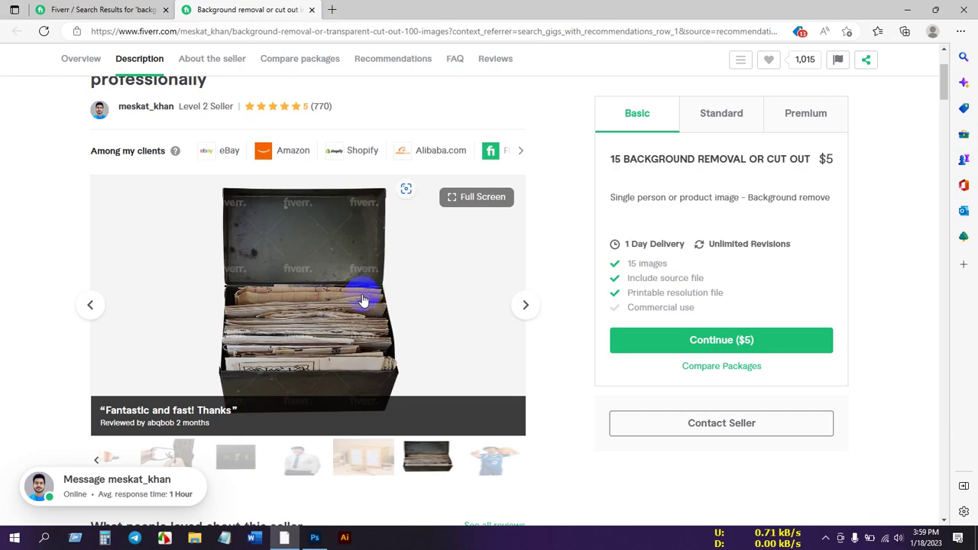
Step: Read the gig description and the seller section, checking the country, response time, last delivery and client list, and return to the gig title
{"action": "scroll", "coordinate": [367, 299], "scroll_direction": "down", "scroll_amount": 15}
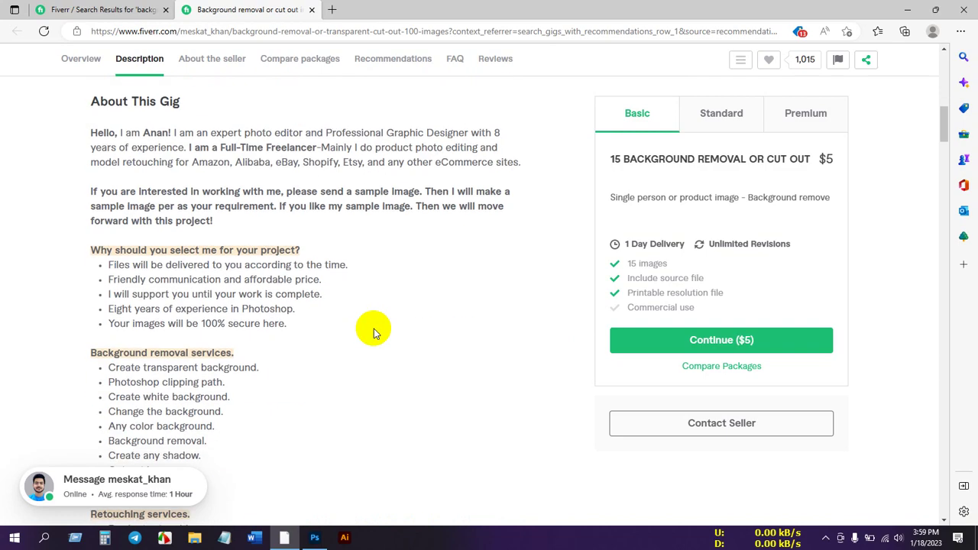
{"action": "scroll", "coordinate": [374, 334], "scroll_direction": "down", "scroll_amount": 3}
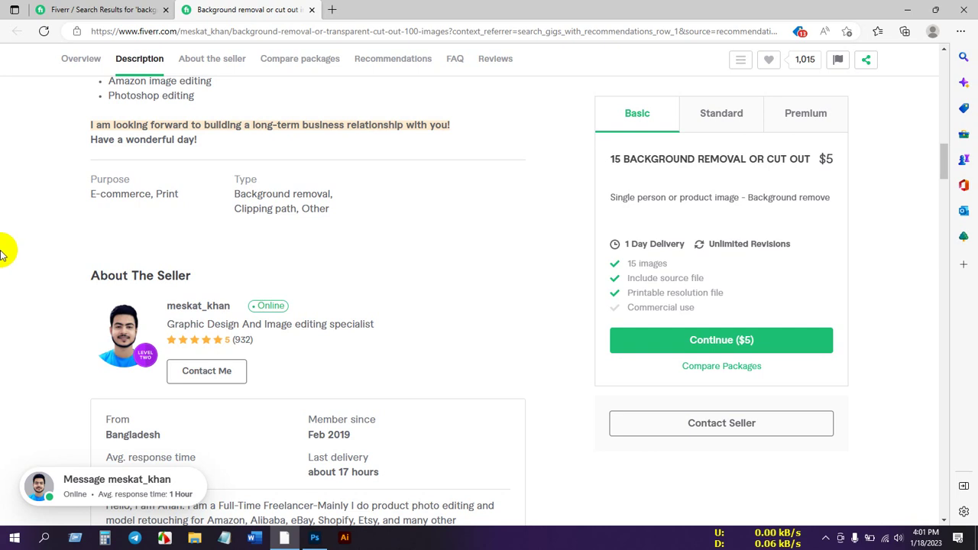
{"action": "scroll", "coordinate": [168, 175], "scroll_direction": "down", "scroll_amount": 4}
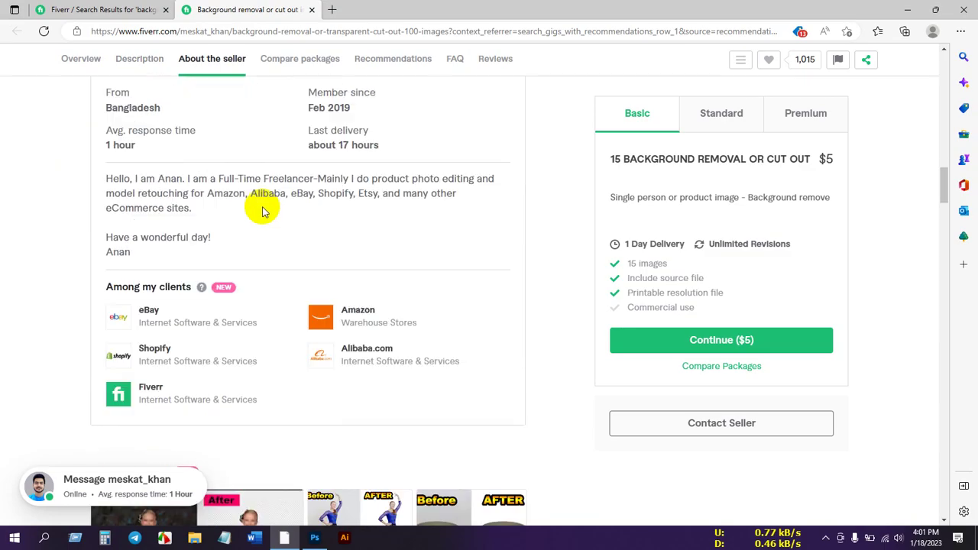
{"action": "scroll", "coordinate": [262, 212], "scroll_direction": "down", "scroll_amount": 2}
{"action": "scroll", "coordinate": [258, 258], "scroll_direction": "up", "scroll_amount": 4}
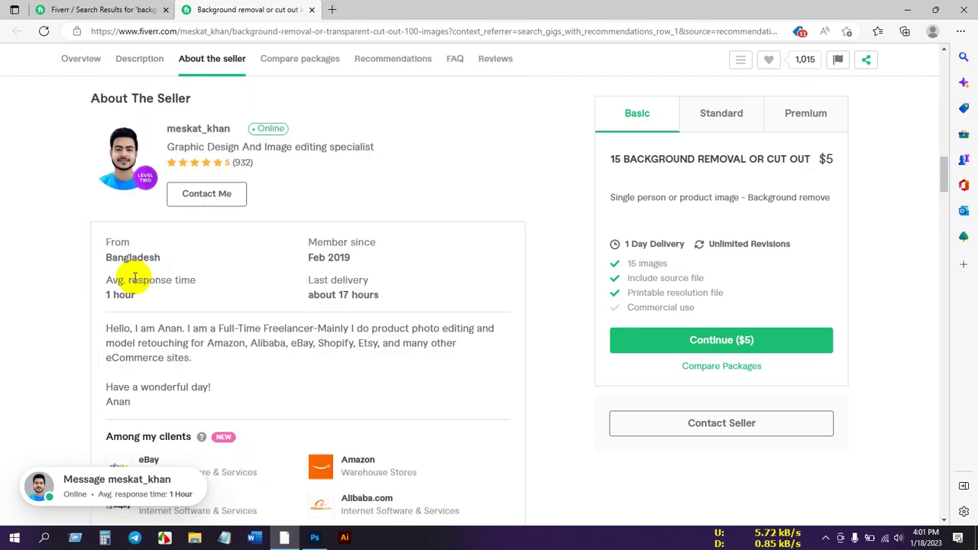
{"action": "scroll", "coordinate": [375, 344], "scroll_direction": "down", "scroll_amount": 5}
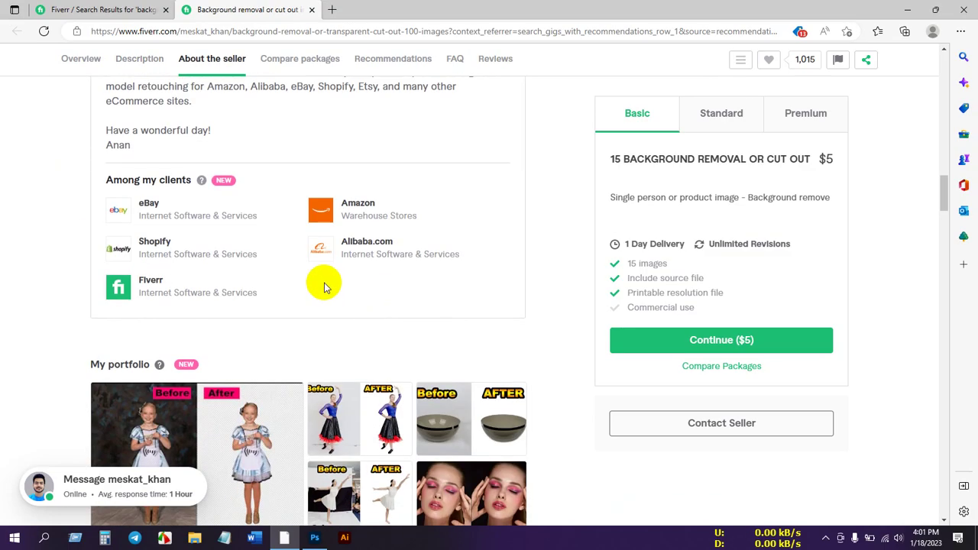
{"action": "scroll", "coordinate": [324, 286], "scroll_direction": "down", "scroll_amount": 1}
{"action": "scroll", "coordinate": [324, 280], "scroll_direction": "up", "scroll_amount": 5}
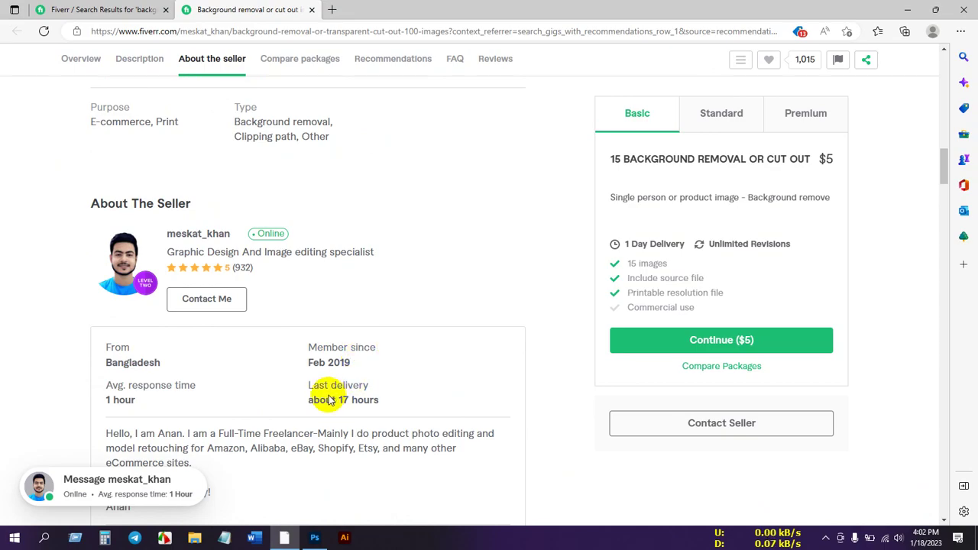
{"action": "scroll", "coordinate": [344, 397], "scroll_direction": "up", "scroll_amount": 10}
{"action": "scroll", "coordinate": [373, 396], "scroll_direction": "up", "scroll_amount": 8}
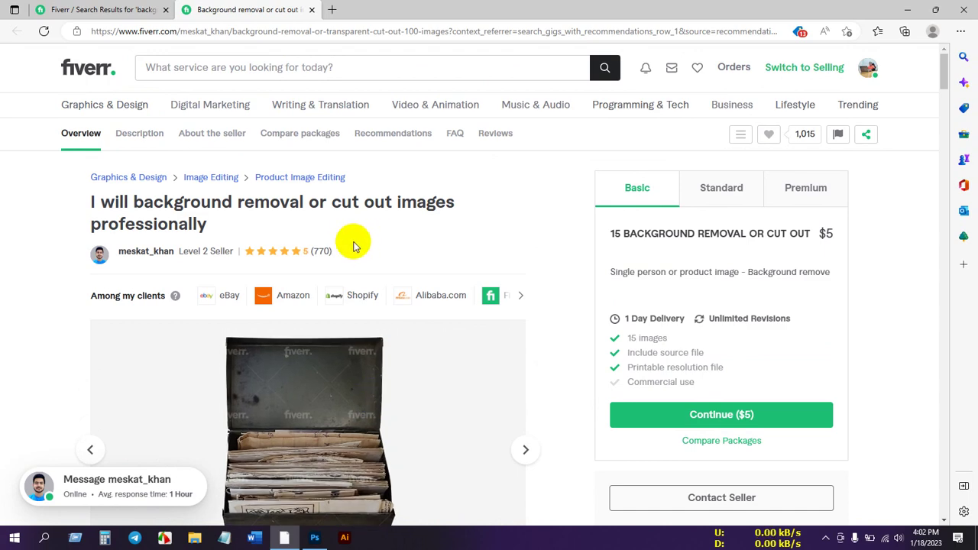
Step: Examine the seller's before-and-after portfolio samples and the Basic, Standard and Premium package comparison, and return to the seller section
{"action": "scroll", "coordinate": [344, 260], "scroll_direction": "down", "scroll_amount": 15}
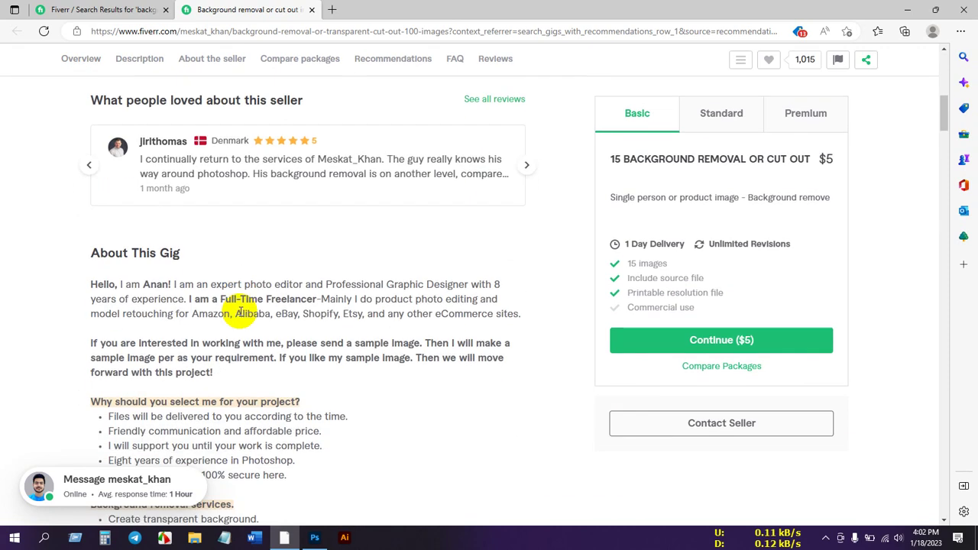
{"action": "scroll", "coordinate": [243, 321], "scroll_direction": "down", "scroll_amount": 9}
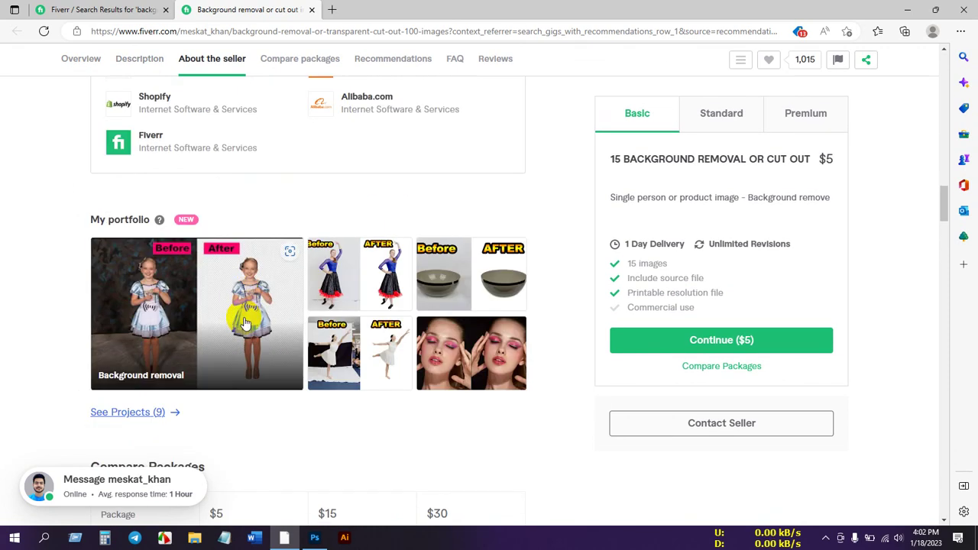
{"action": "scroll", "coordinate": [192, 237], "scroll_direction": "down", "scroll_amount": 2}
{"action": "scroll", "coordinate": [383, 291], "scroll_direction": "up", "scroll_amount": 2}
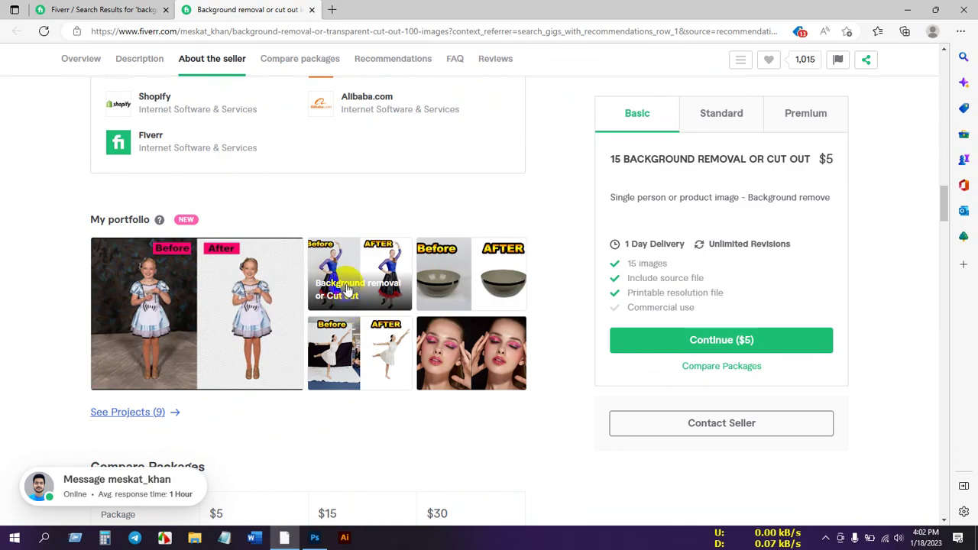
{"action": "scroll", "coordinate": [301, 271], "scroll_direction": "down", "scroll_amount": 2}
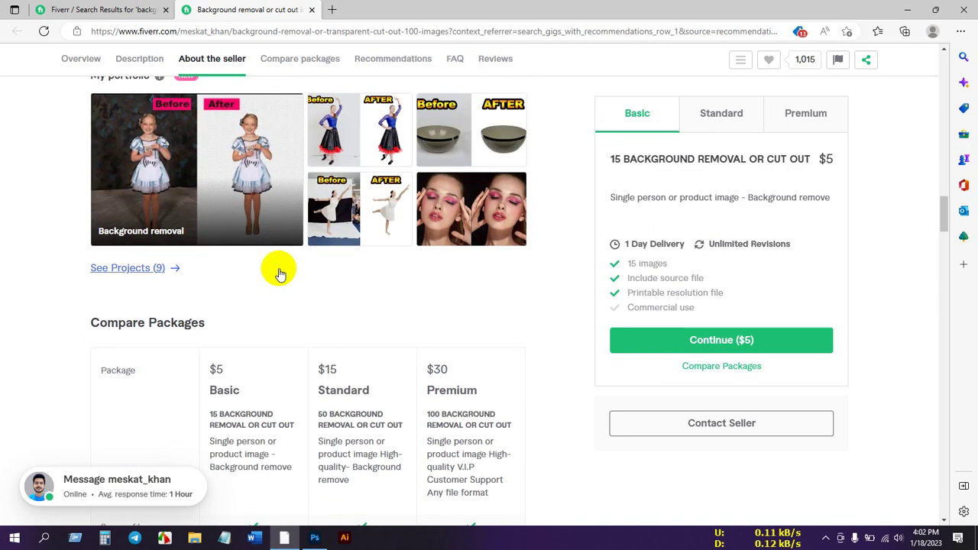
{"action": "scroll", "coordinate": [283, 279], "scroll_direction": "down", "scroll_amount": 8}
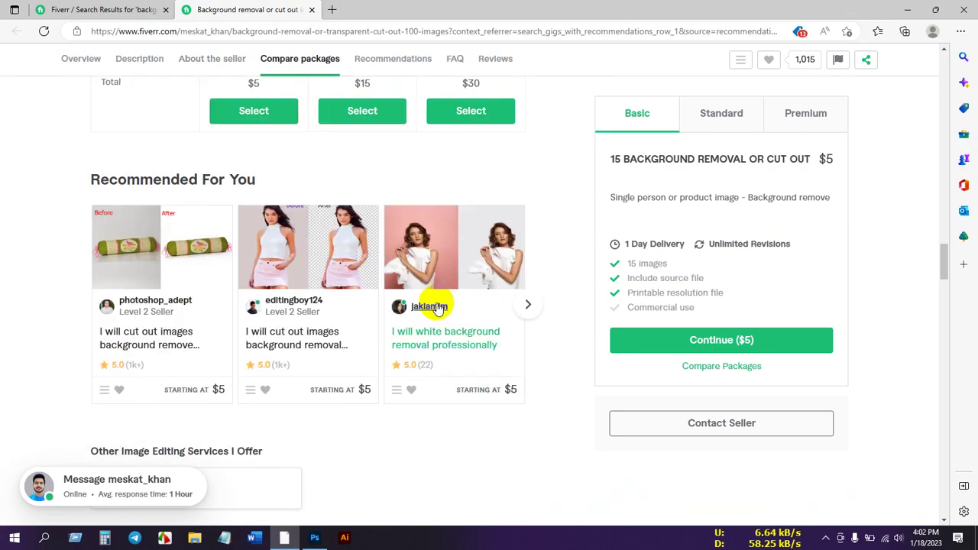
{"action": "scroll", "coordinate": [436, 309], "scroll_direction": "up", "scroll_amount": 4}
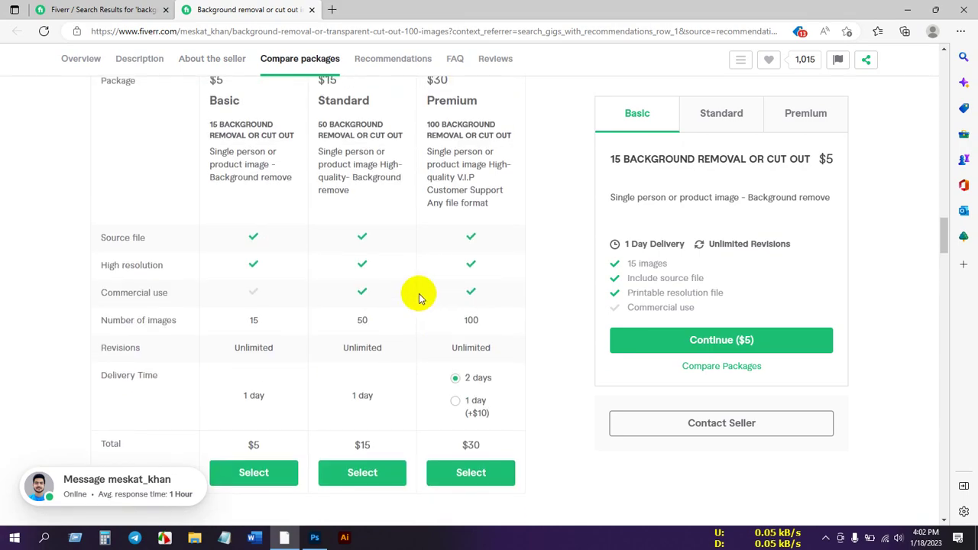
{"action": "scroll", "coordinate": [191, 289], "scroll_direction": "up", "scroll_amount": 6}
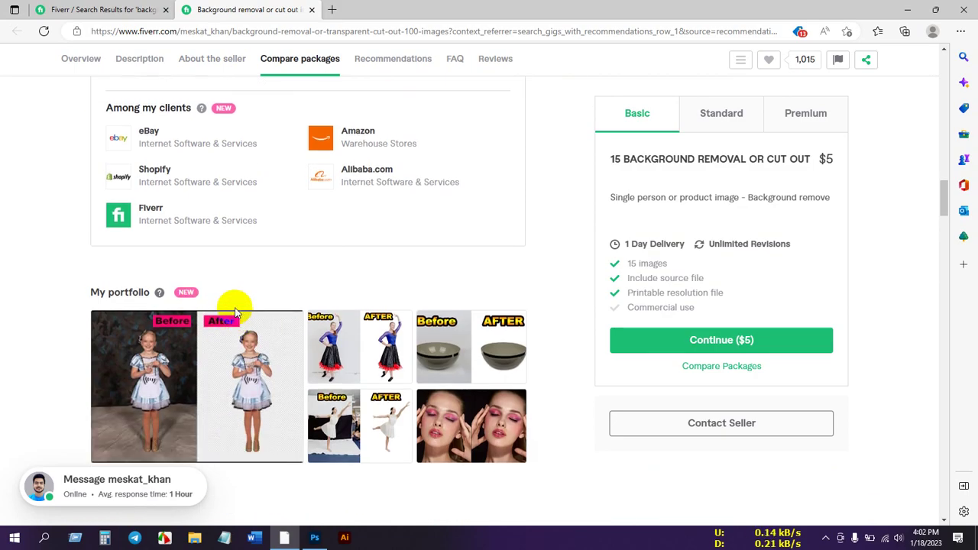
{"action": "scroll", "coordinate": [306, 328], "scroll_direction": "up", "scroll_amount": 3}
{"action": "scroll", "coordinate": [309, 327], "scroll_direction": "up", "scroll_amount": 4}
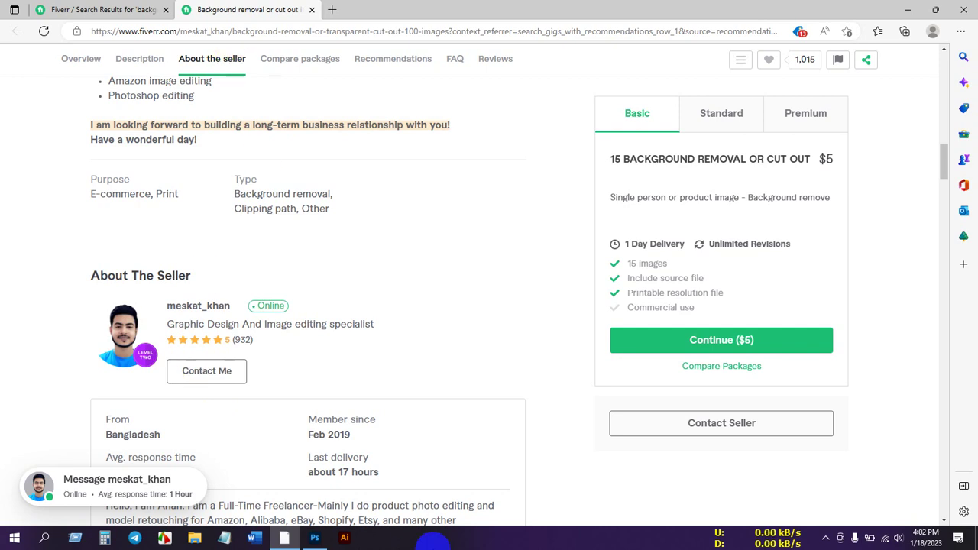
Step: Switch to Photoshop and open the image hat-5 from the Images folder inside Class on drive D:
{"action": "left_click", "coordinate": [314, 539]}
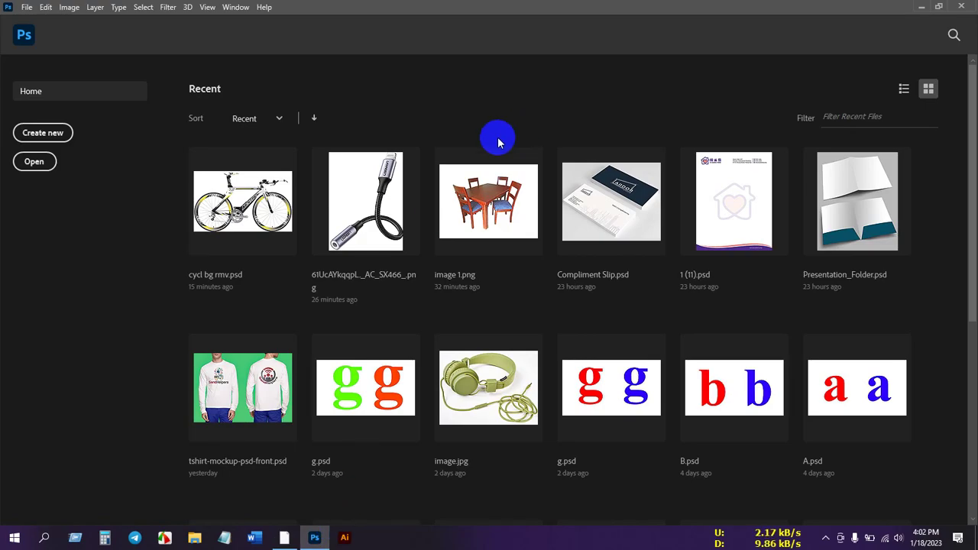
{"action": "scroll", "coordinate": [550, 271], "scroll_direction": "down", "scroll_amount": 2}
{"action": "scroll", "coordinate": [552, 249], "scroll_direction": "down", "scroll_amount": 2}
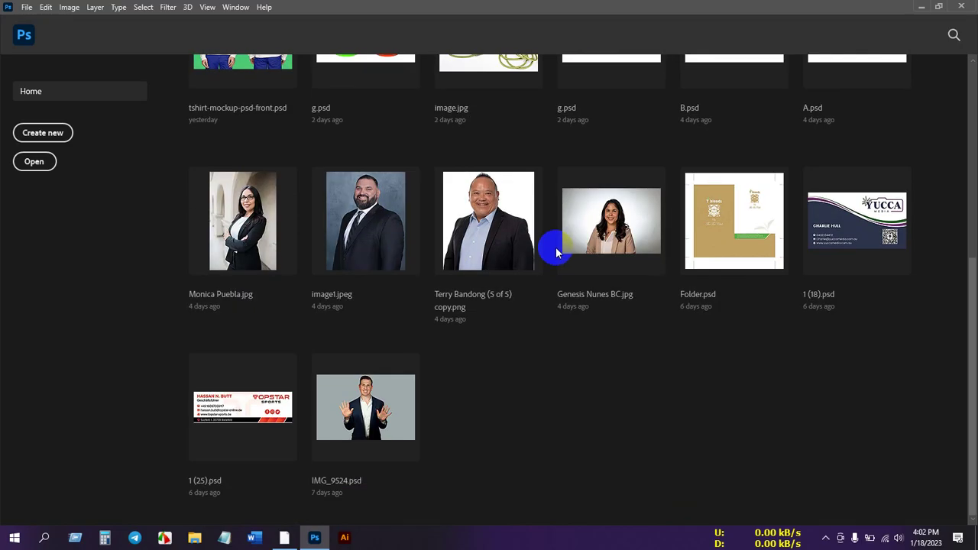
{"action": "scroll", "coordinate": [544, 264], "scroll_direction": "up", "scroll_amount": 2}
{"action": "scroll", "coordinate": [545, 264], "scroll_direction": "up", "scroll_amount": 3}
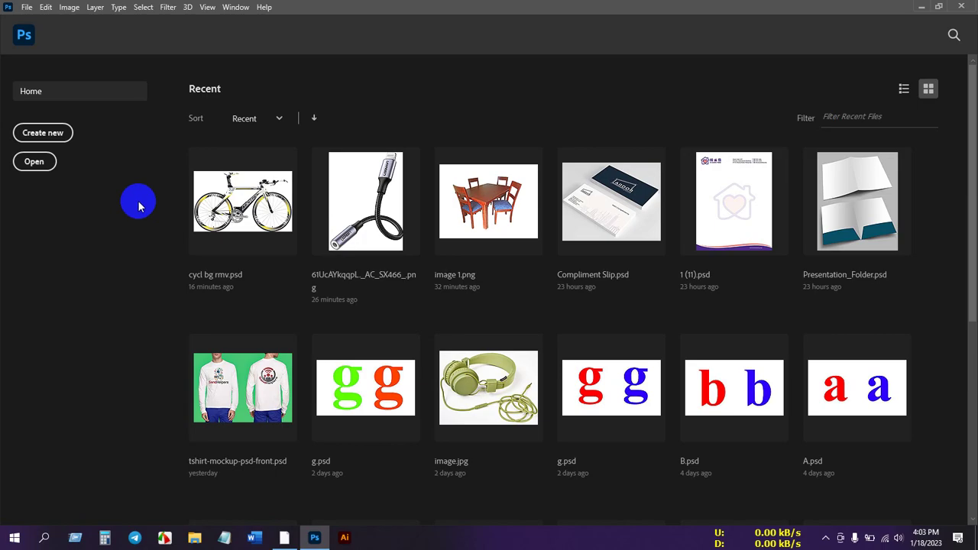
{"action": "left_click", "coordinate": [36, 161]}
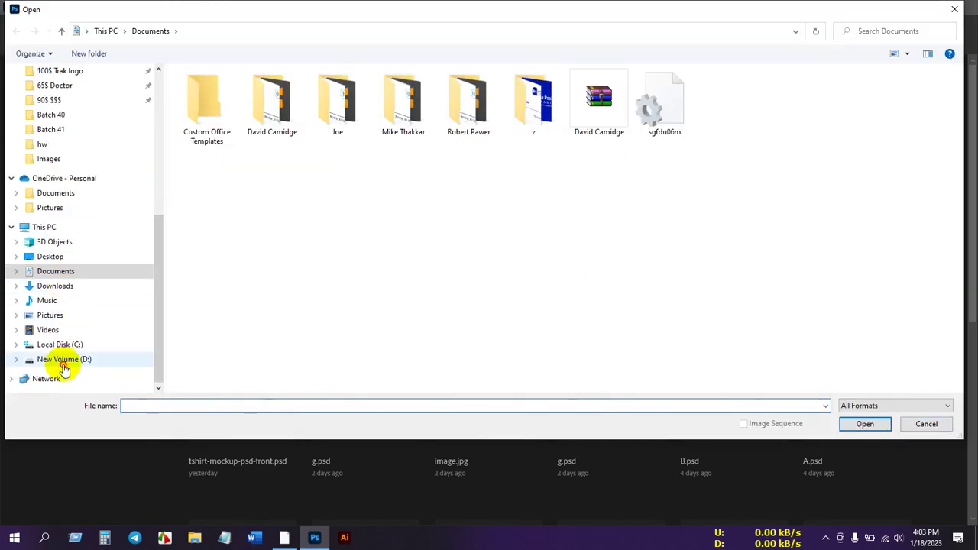
{"action": "left_click", "coordinate": [70, 361]}
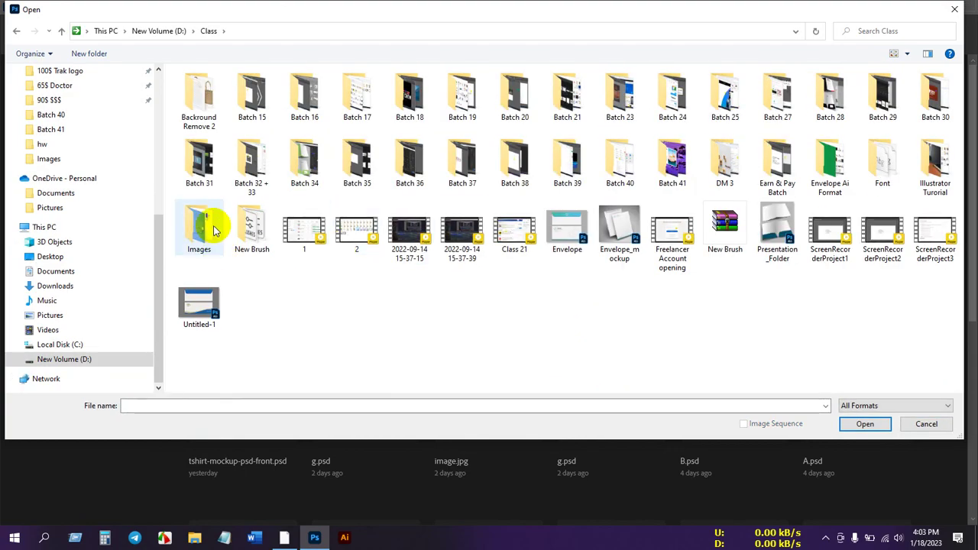
{"action": "double_click", "coordinate": [216, 225]}
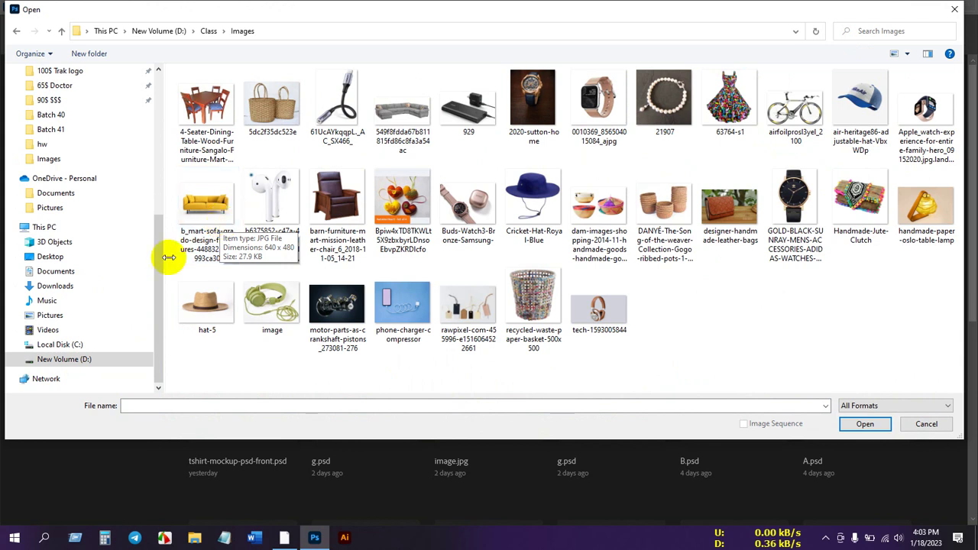
{"action": "left_click", "coordinate": [206, 305]}
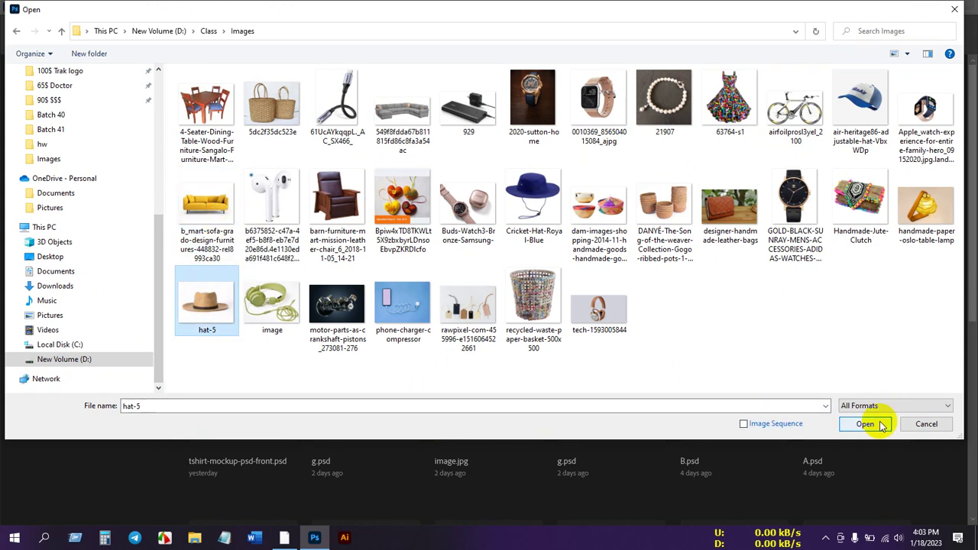
{"action": "left_click", "coordinate": [877, 425]}
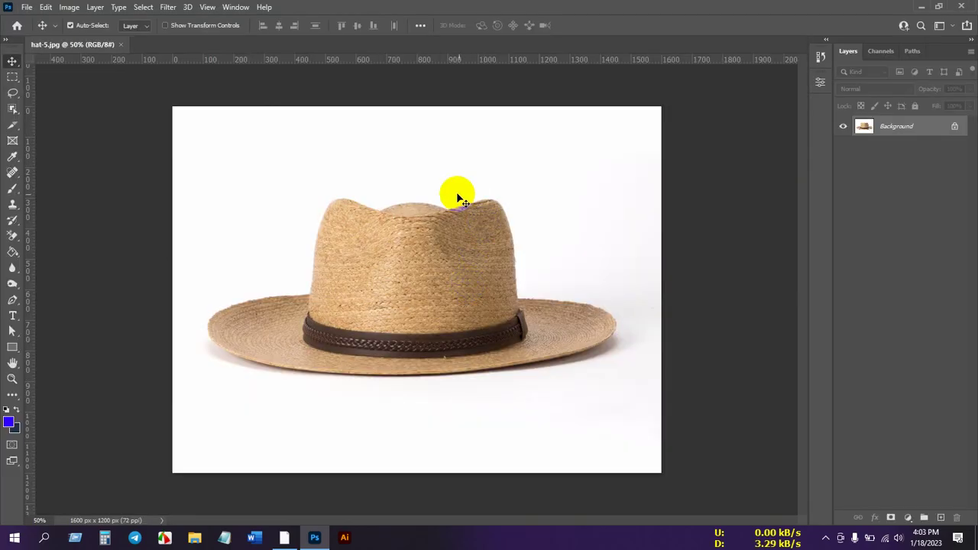
{"action": "mouse_move", "coordinate": [458, 196]}
{"action": "left_mouse_down"}
{"action": "mouse_move", "coordinate": [485, 223]}
{"action": "mouse_move", "coordinate": [521, 221]}
{"action": "left_mouse_up"}
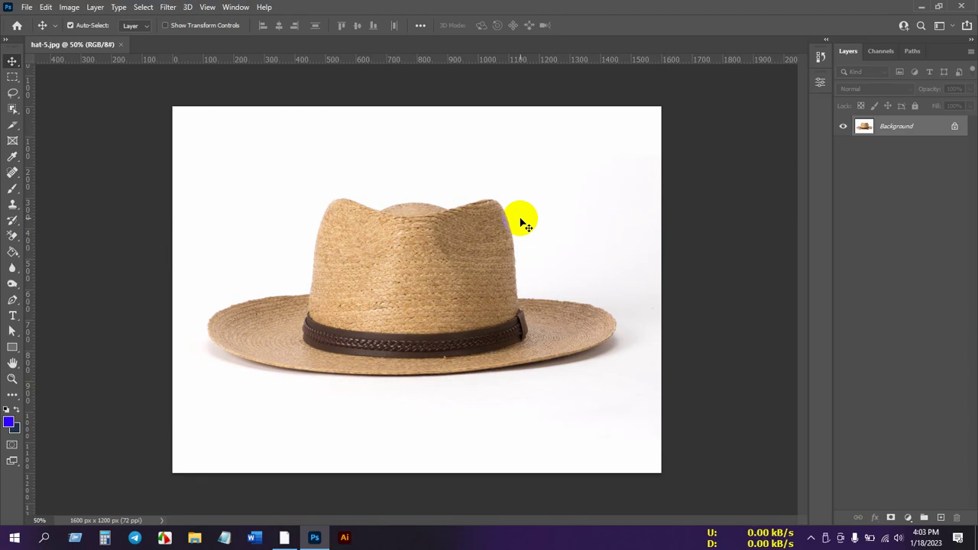
Step: Open the cut-out hat picture image25 from the hw folder inside photoshop on drive E:
{"action": "left_click", "coordinate": [127, 290]}
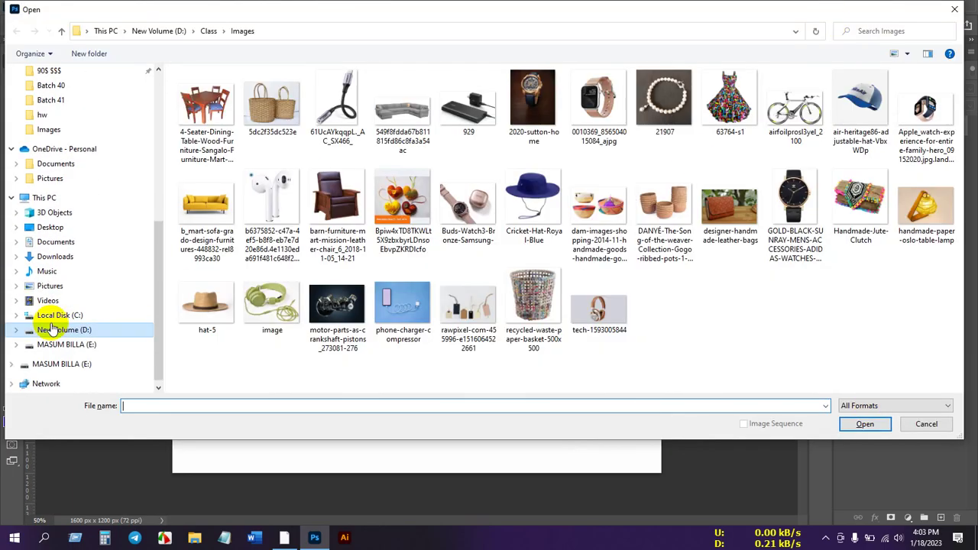
{"action": "left_click", "coordinate": [50, 343]}
{"action": "double_click", "coordinate": [324, 168]}
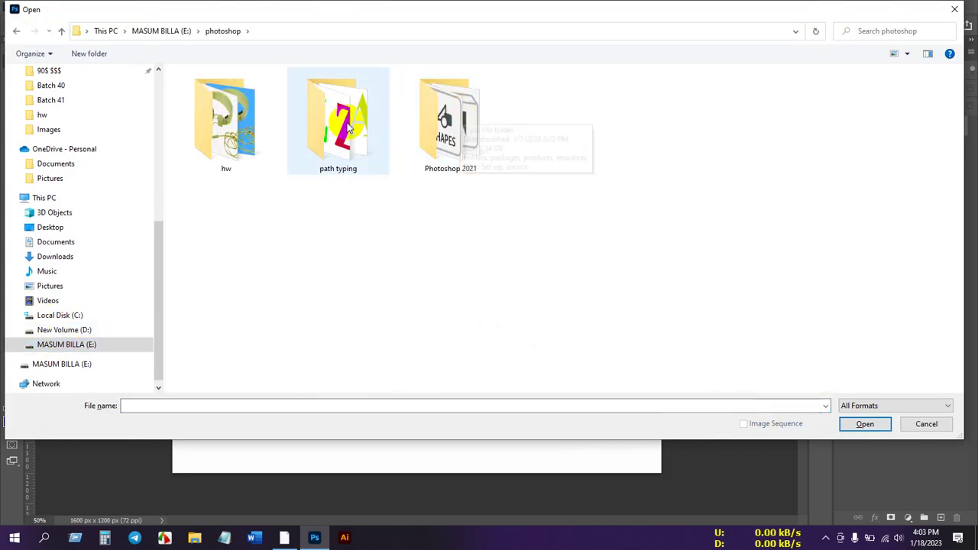
{"action": "double_click", "coordinate": [229, 126]}
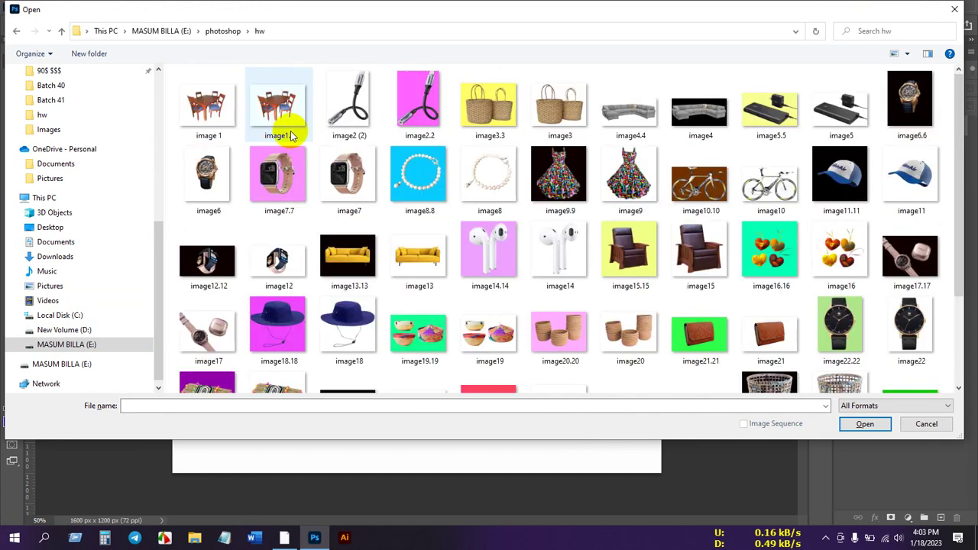
{"action": "scroll", "coordinate": [290, 134], "scroll_direction": "down", "scroll_amount": 3}
{"action": "left_click", "coordinate": [562, 292]}
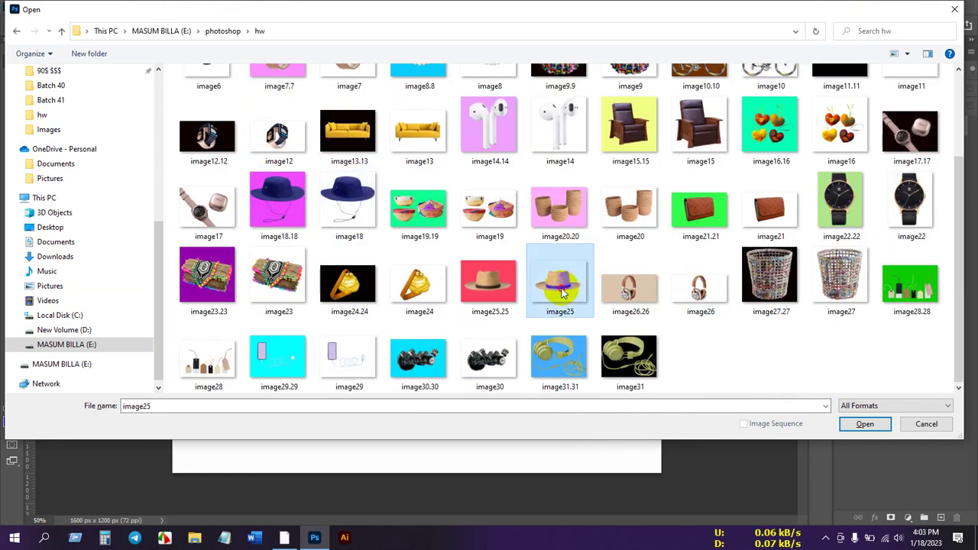
{"action": "left_click", "coordinate": [864, 424]}
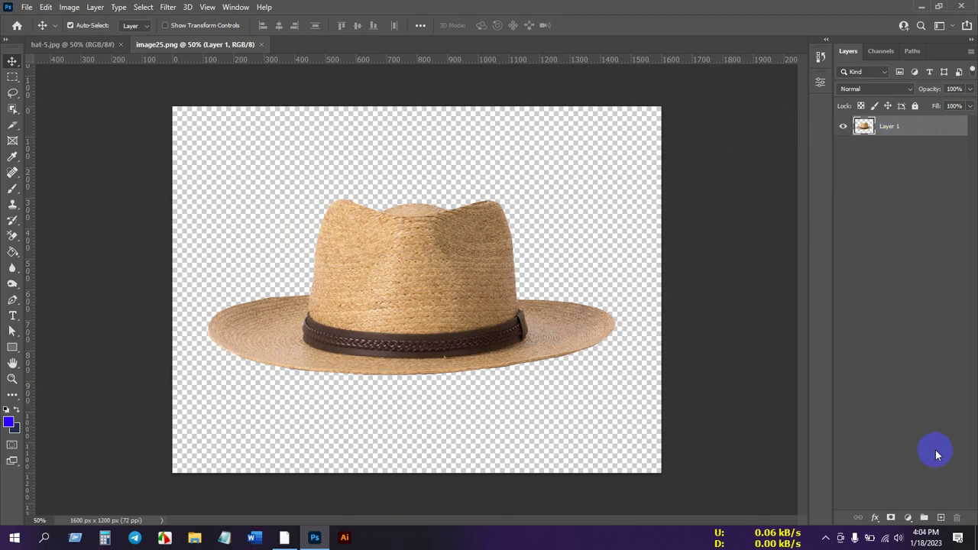
Step: Add a Solid Color fill layer in white (ffffff) and place it beneath the hat layer
{"action": "left_click", "coordinate": [908, 517]}
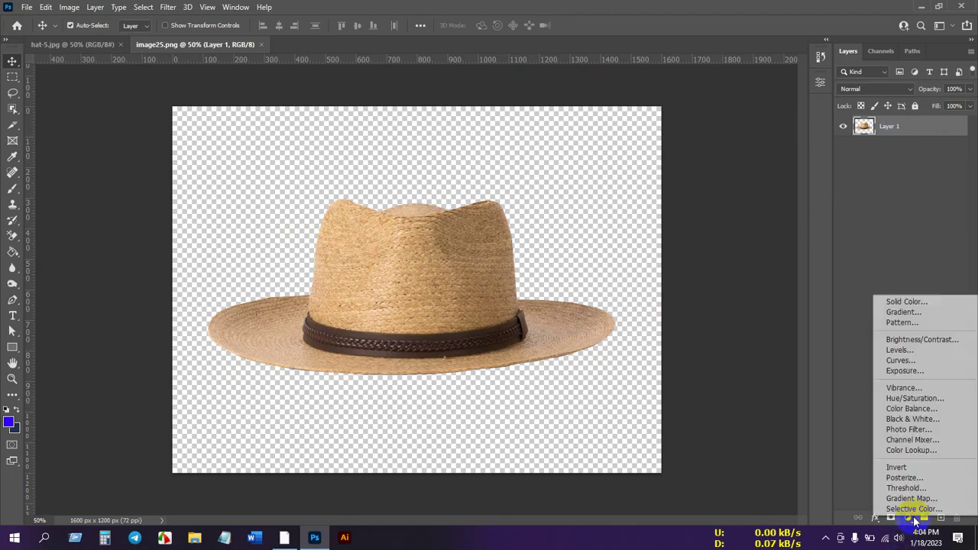
{"action": "left_click", "coordinate": [928, 301]}
{"action": "left_click", "coordinate": [619, 225]}
{"action": "left_click_drag", "start_coordinate": [619, 225], "coordinate": [514, 142]}
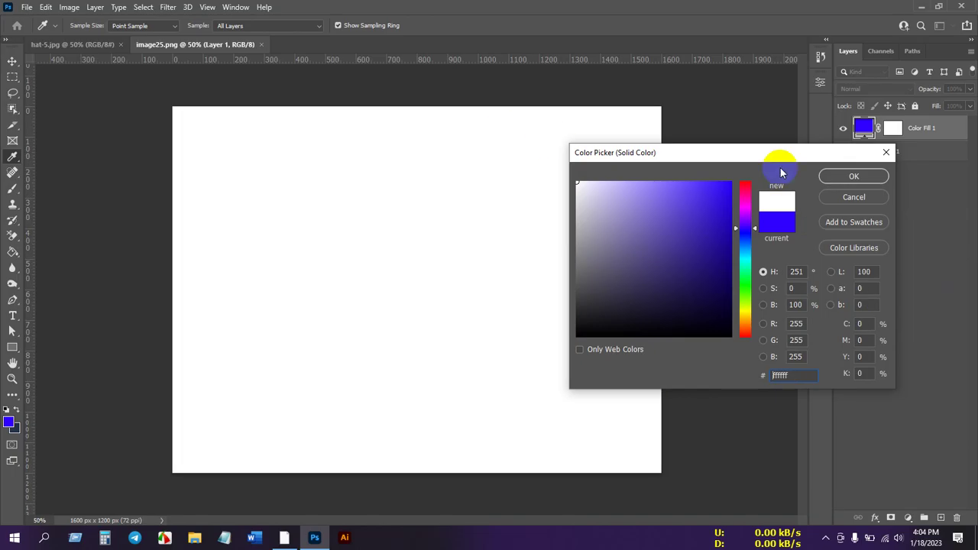
{"action": "left_click", "coordinate": [853, 175]}
{"action": "key", "text": "ctrl+["}
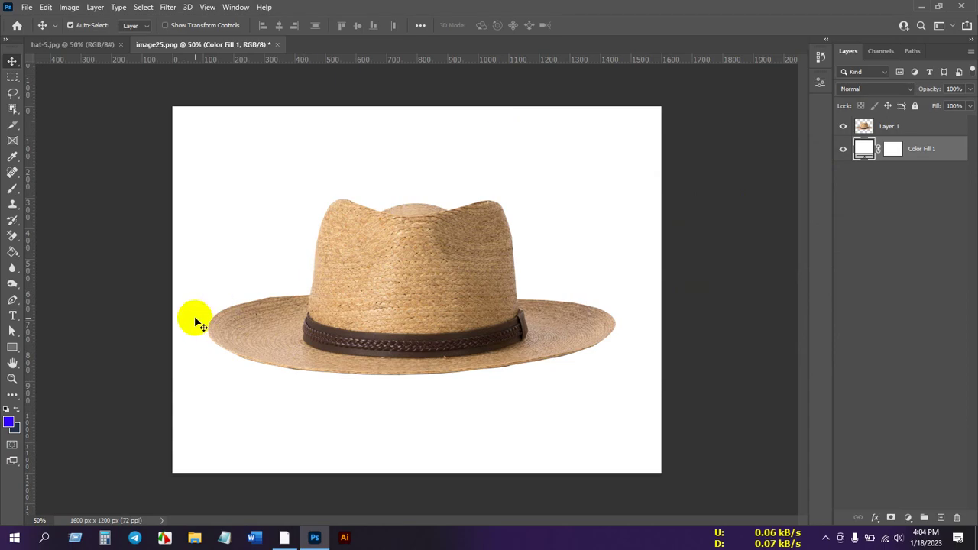
{"action": "left_click", "coordinate": [474, 373]}
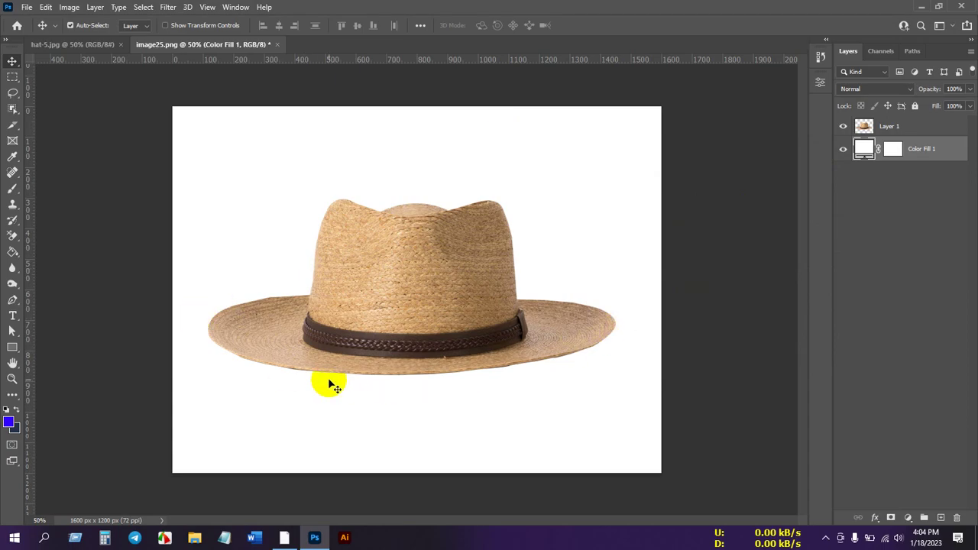
{"action": "left_click", "coordinate": [372, 375]}
{"action": "left_click", "coordinate": [413, 355]}
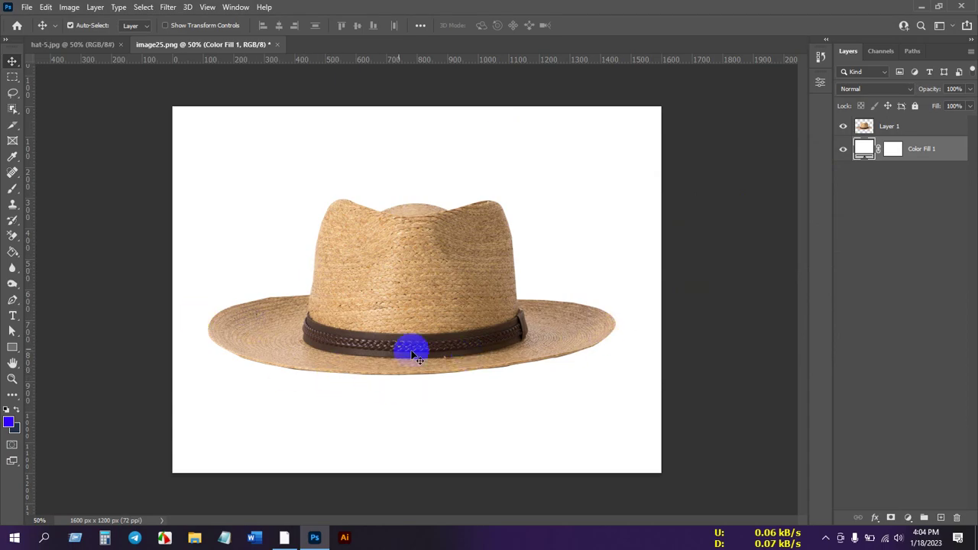
{"action": "left_click", "coordinate": [443, 354]}
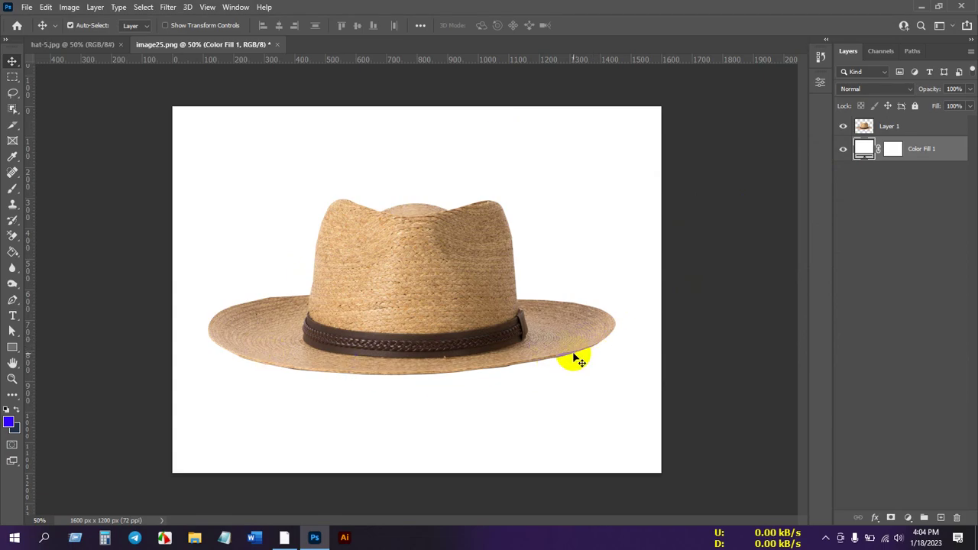
Step: Return to the hat-5 image, duplicate its Background layer and hide the original
{"action": "left_click", "coordinate": [558, 310]}
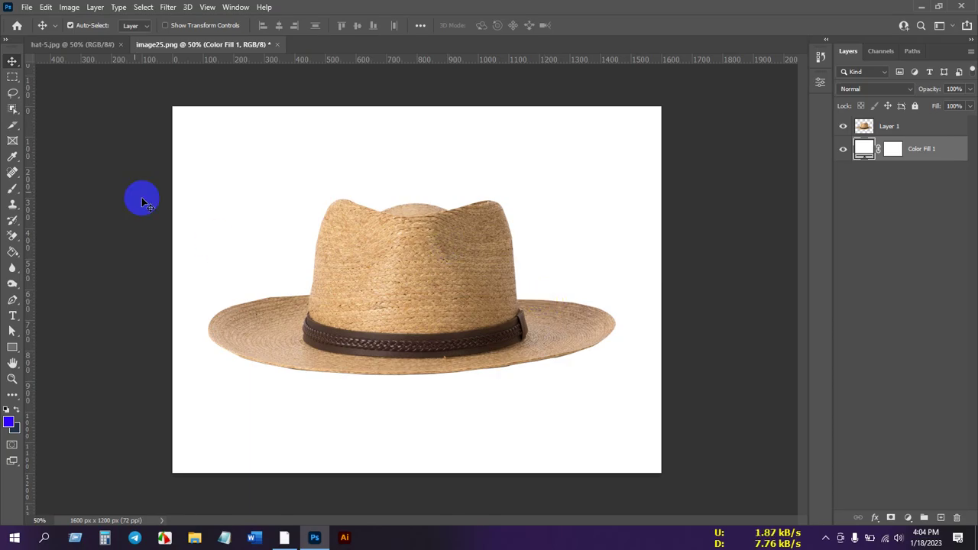
{"action": "left_click", "coordinate": [64, 45]}
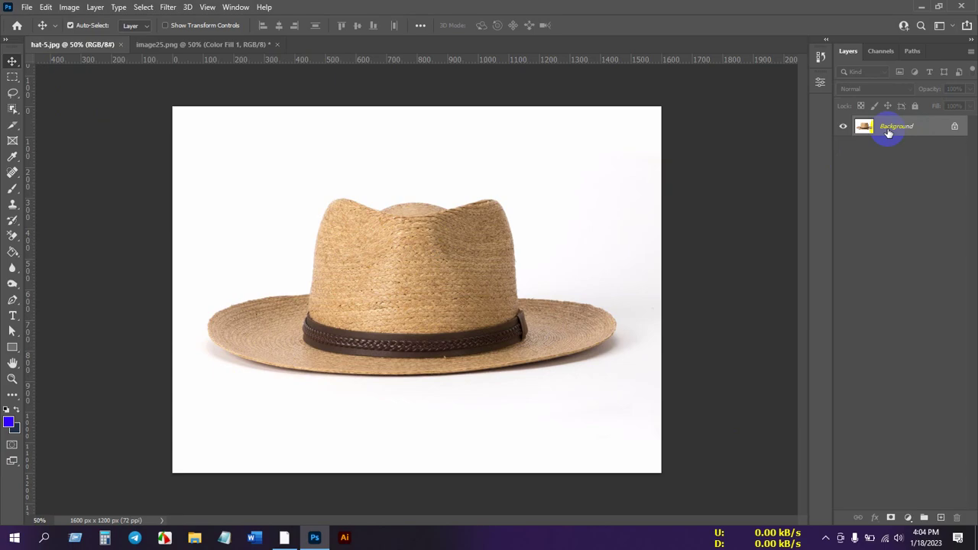
{"action": "key", "text": "ctrl+j"}
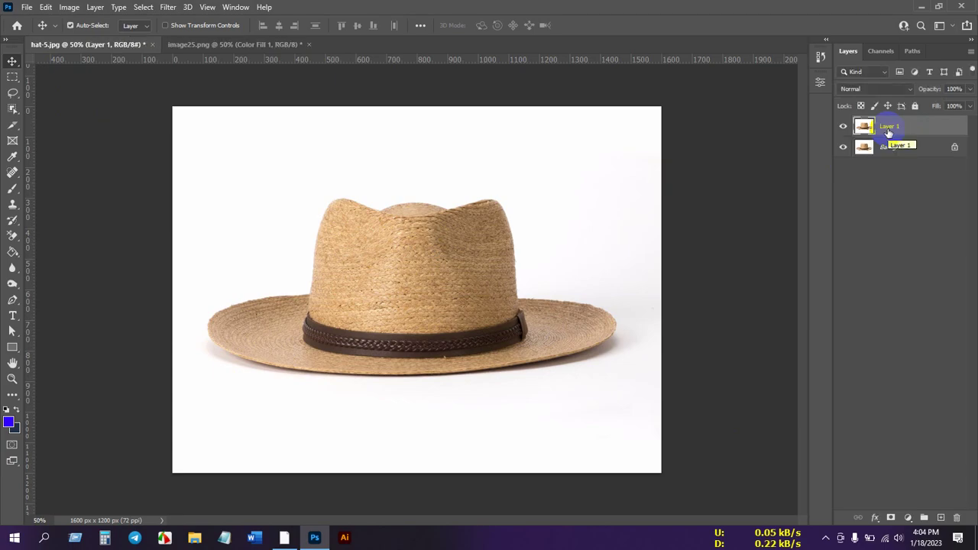
{"action": "left_click", "coordinate": [844, 147]}
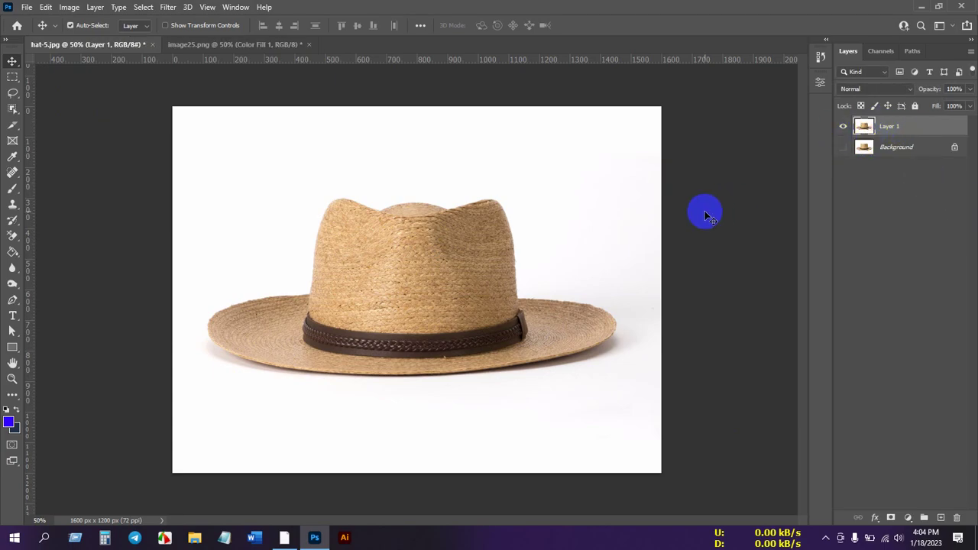
Step: With the Pen tool, start a path where the crown's left side meets the brim and trace up around the left peak
{"action": "key", "text": "p"}
{"action": "key", "text": "ctrl+plus"}
{"action": "left_click", "coordinate": [266, 361]}
{"action": "scroll", "coordinate": [266, 361], "scroll_direction": "up", "scroll_amount": 5}
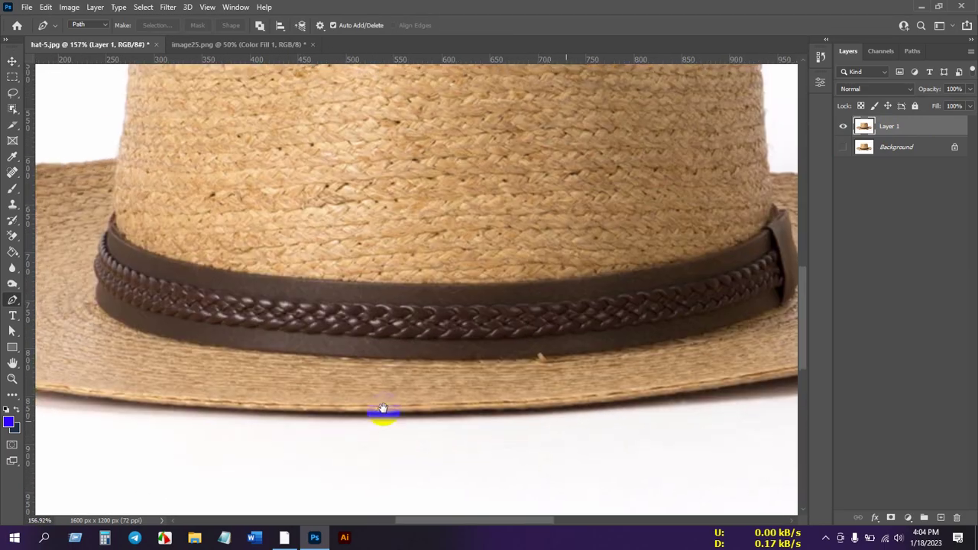
{"action": "left_click_drag", "start_coordinate": [384, 409], "coordinate": [557, 492]}
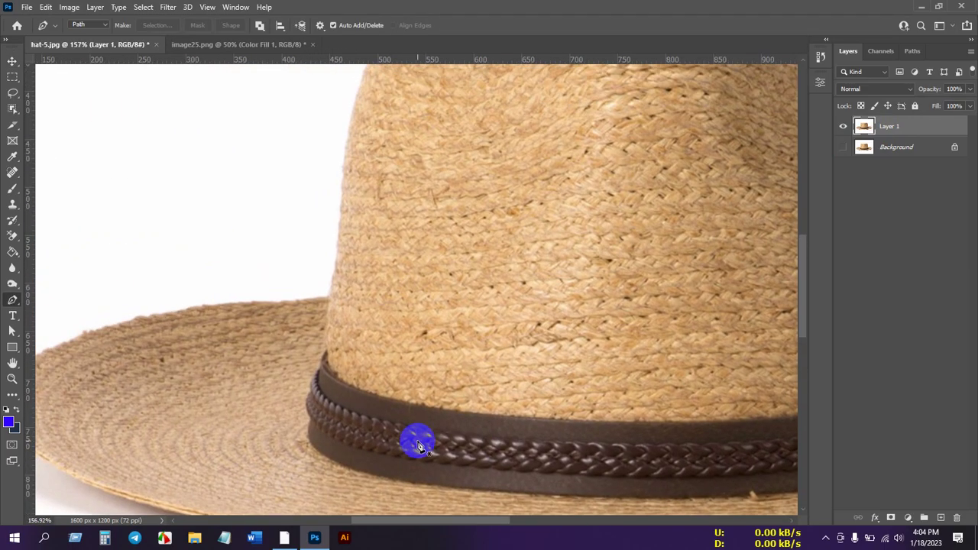
{"action": "left_click", "coordinate": [327, 296]}
{"action": "scroll", "coordinate": [330, 306], "scroll_direction": "up", "scroll_amount": 5}
{"action": "left_click_drag", "start_coordinate": [367, 305], "coordinate": [356, 253]}
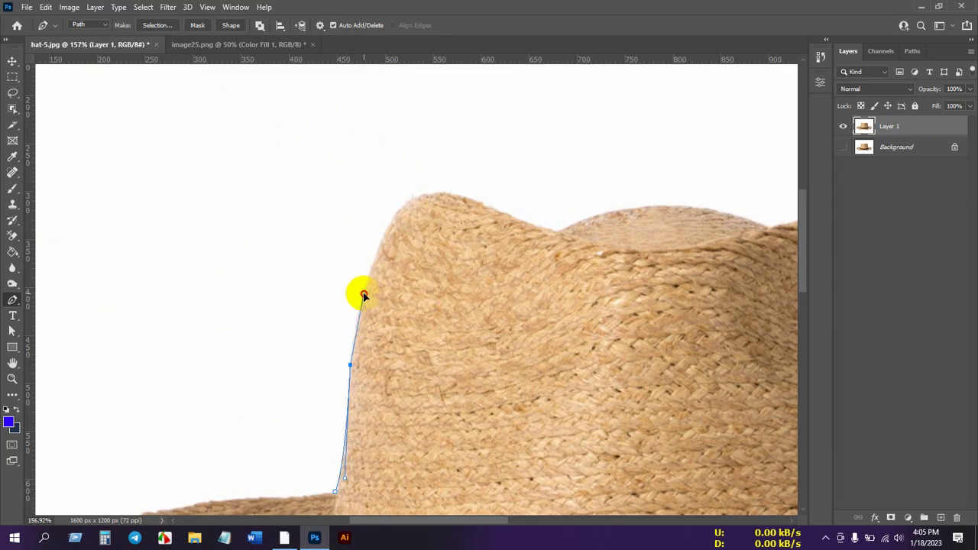
{"action": "left_click_drag", "start_coordinate": [381, 233], "coordinate": [278, 358]}
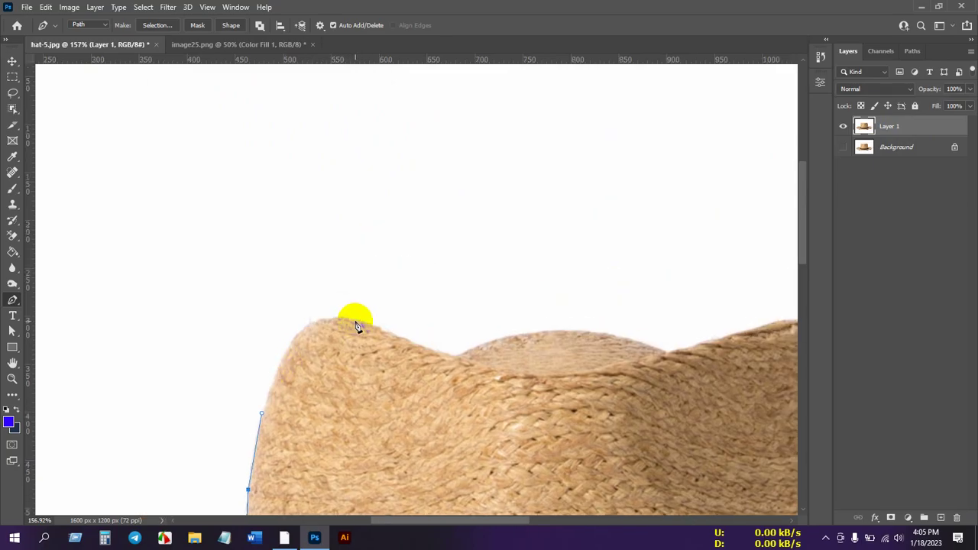
{"action": "left_click_drag", "start_coordinate": [352, 319], "coordinate": [278, 276]}
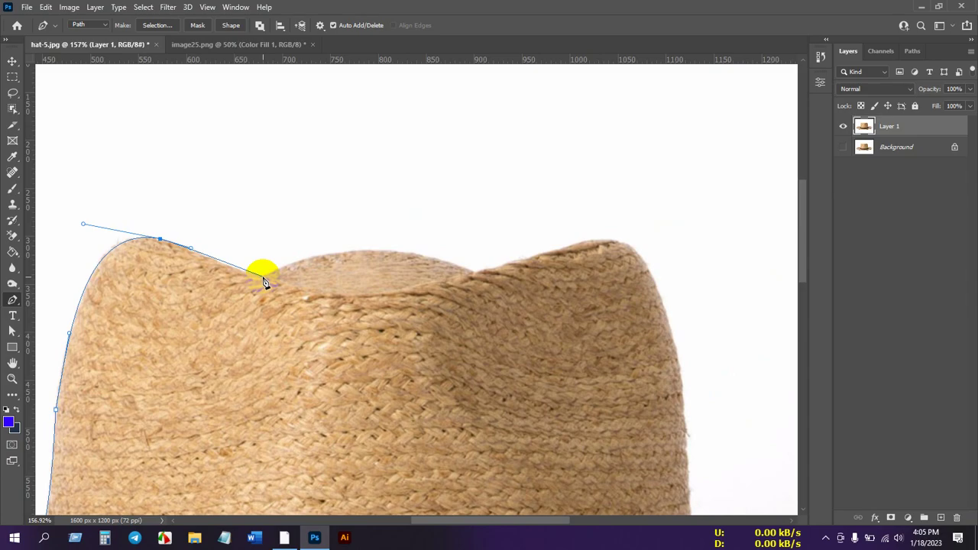
Step: Extend the path down the left peak's slope to the dip in the crown and make that anchor a corner point
{"action": "left_click_drag", "start_coordinate": [261, 278], "coordinate": [279, 278]}
{"action": "left_click", "coordinate": [260, 279], "text": "alt"}
{"action": "left_click_drag", "start_coordinate": [266, 278], "coordinate": [282, 281]}
{"action": "scroll", "coordinate": [260, 278], "scroll_direction": "up", "scroll_amount": 5}
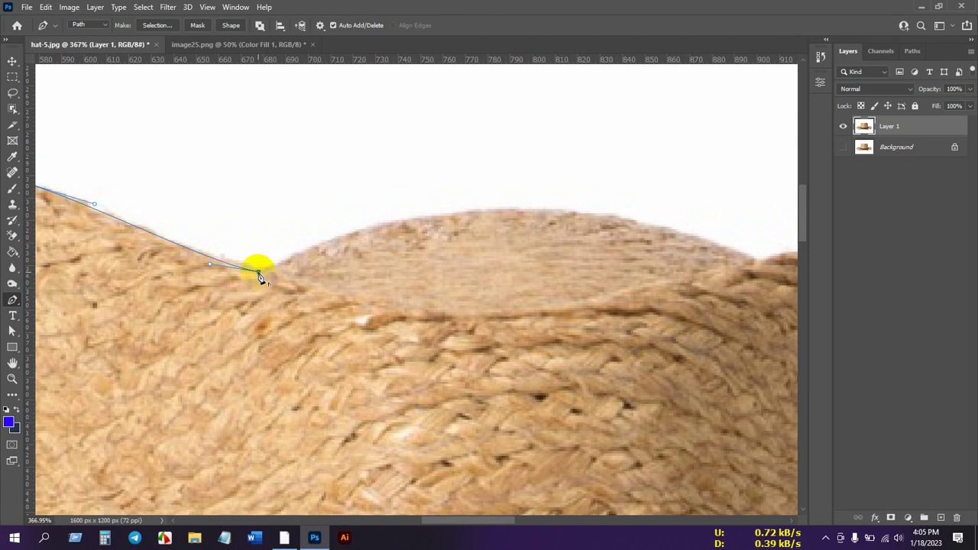
{"action": "scroll", "coordinate": [260, 277], "scroll_direction": "down", "scroll_amount": 5}
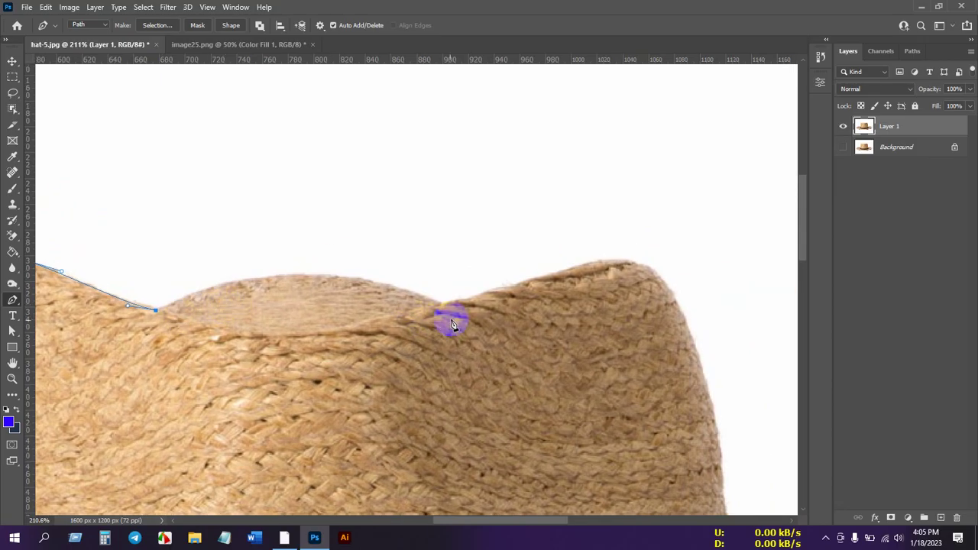
Step: Trace the path over the crown's rounded middle, with a corner at the second dip, and around the right peak
{"action": "left_click", "coordinate": [443, 305]}
{"action": "left_click_drag", "start_coordinate": [444, 306], "coordinate": [595, 374]}
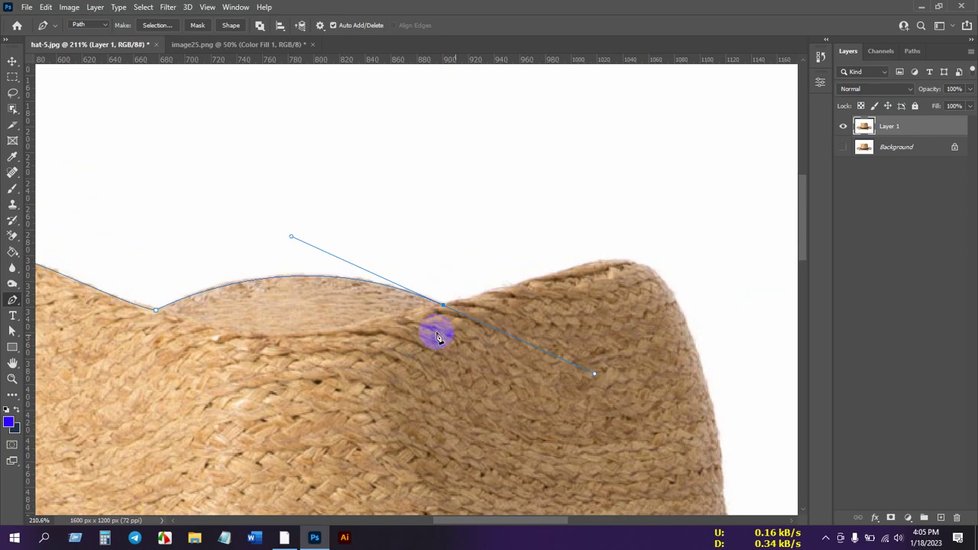
{"action": "left_click", "coordinate": [445, 305]}
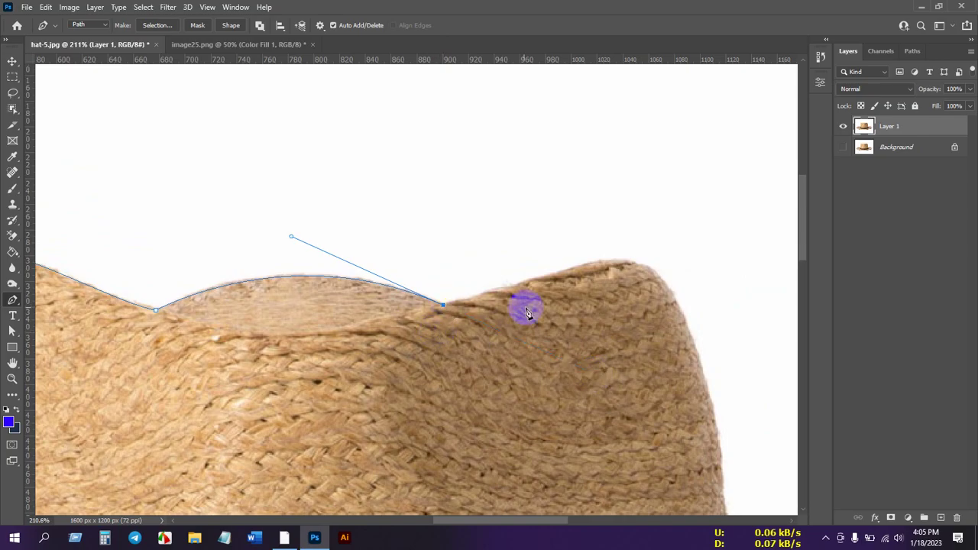
{"action": "left_click_drag", "start_coordinate": [524, 311], "coordinate": [319, 311]}
{"action": "left_click_drag", "start_coordinate": [486, 276], "coordinate": [441, 257]}
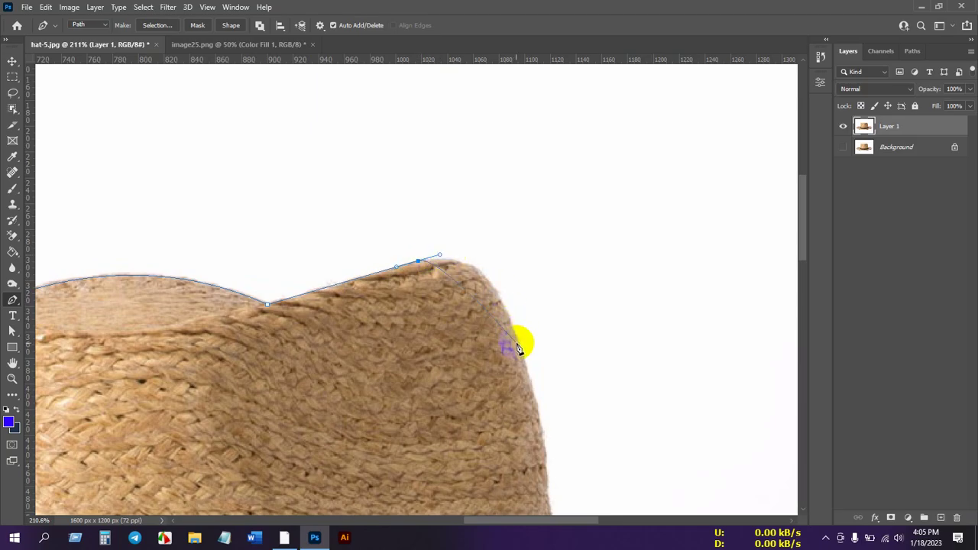
{"action": "left_click_drag", "start_coordinate": [524, 356], "coordinate": [552, 457]}
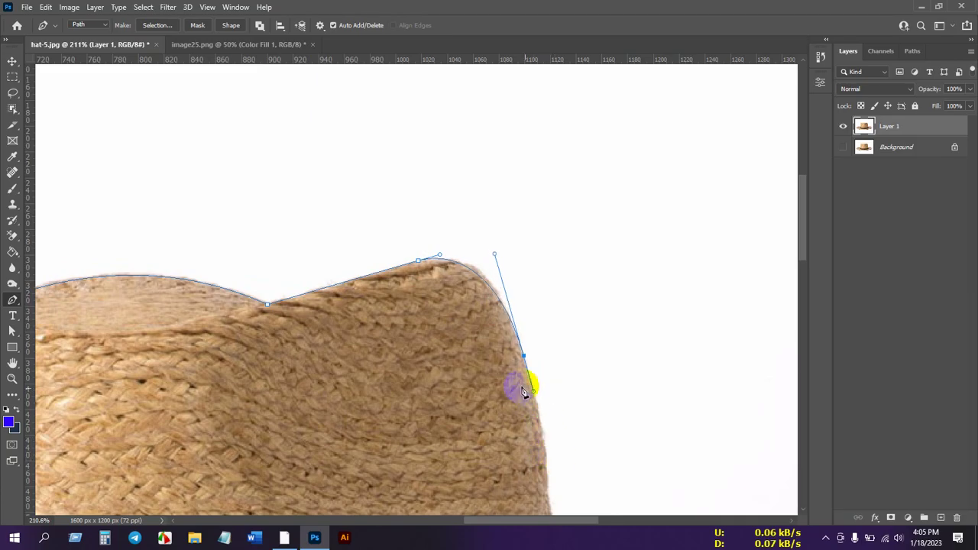
Step: Continue the path down the crown's right side to the corner where it meets the brim
{"action": "scroll", "coordinate": [531, 387], "scroll_direction": "down", "scroll_amount": 5}
{"action": "left_click_drag", "start_coordinate": [520, 421], "coordinate": [420, 190]}
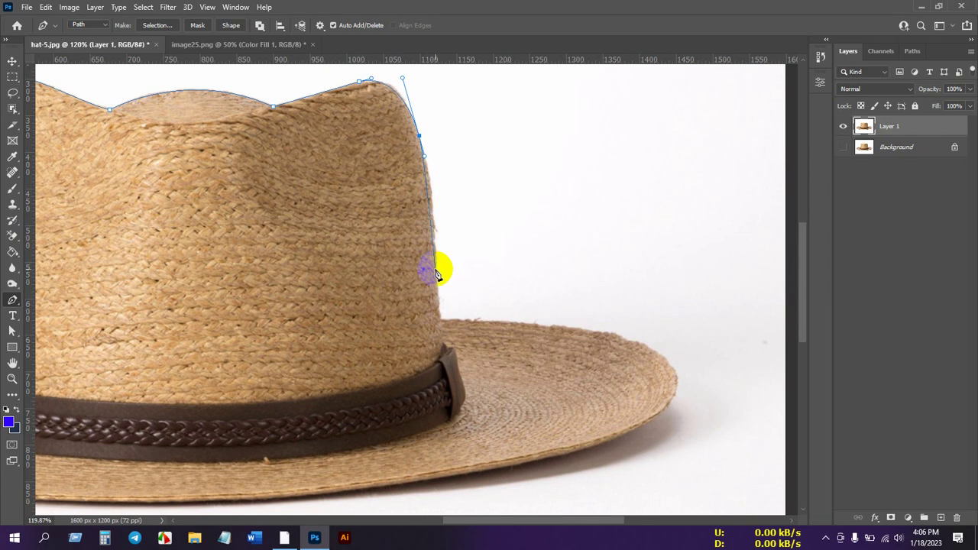
{"action": "left_click_drag", "start_coordinate": [436, 269], "coordinate": [438, 306]}
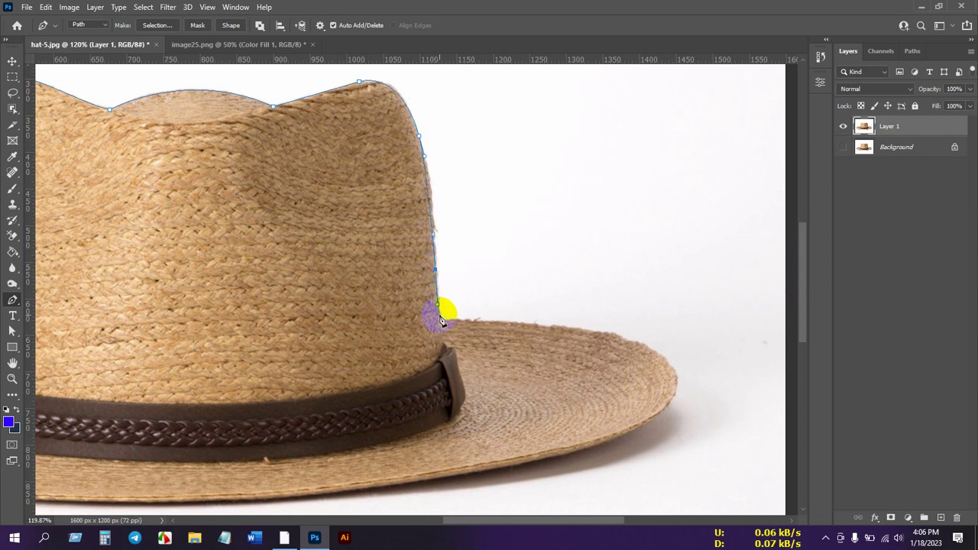
{"action": "left_click", "coordinate": [441, 321]}
{"action": "scroll", "coordinate": [432, 286], "scroll_direction": "down", "scroll_amount": 3}
{"action": "scroll", "coordinate": [432, 286], "scroll_direction": "right", "scroll_amount": 4}
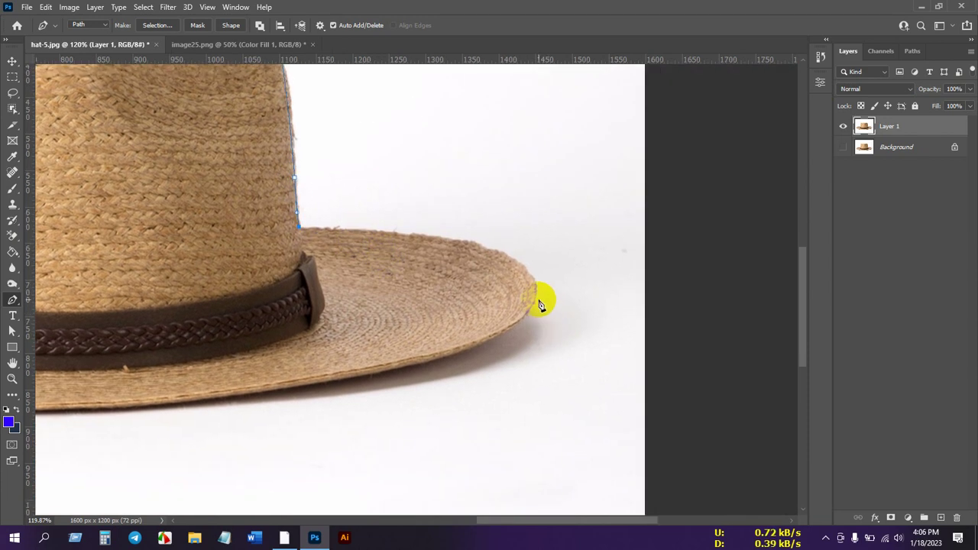
Step: Trace the path around the brim's right end and along its lower edge, leaving the shadow outside
{"action": "left_click_drag", "start_coordinate": [533, 300], "coordinate": [518, 330]}
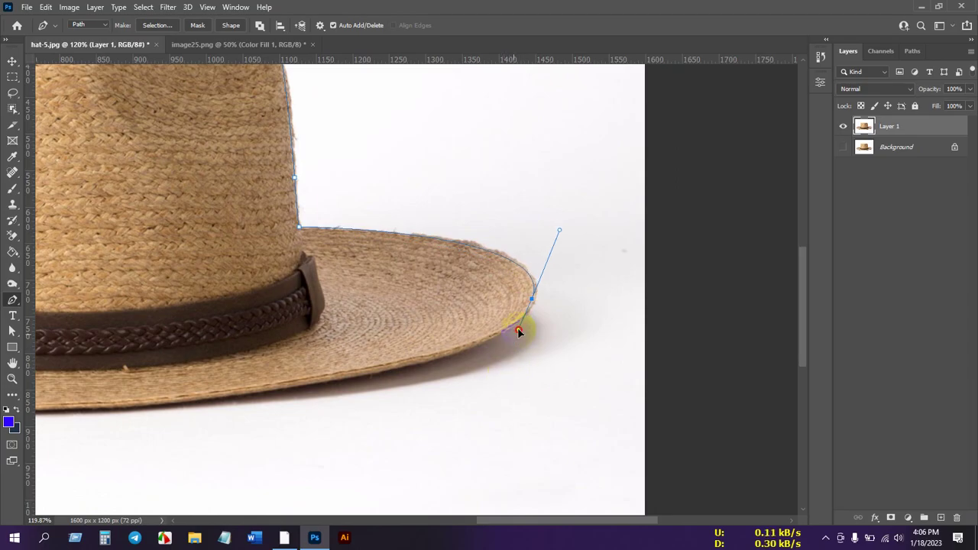
{"action": "scroll", "coordinate": [520, 314], "scroll_direction": "left", "scroll_amount": 3}
{"action": "scroll", "coordinate": [520, 314], "scroll_direction": "down", "scroll_amount": 2}
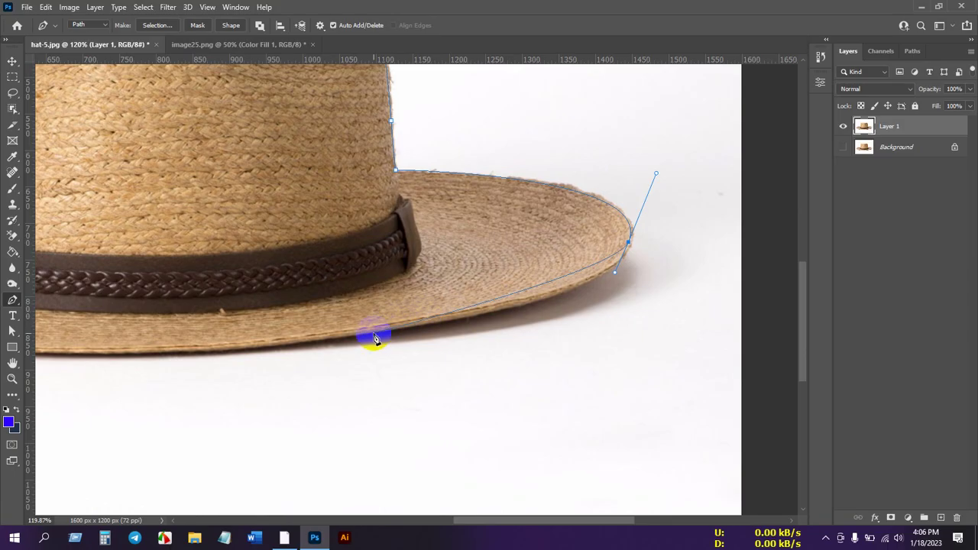
{"action": "left_click_drag", "start_coordinate": [380, 330], "coordinate": [201, 354]}
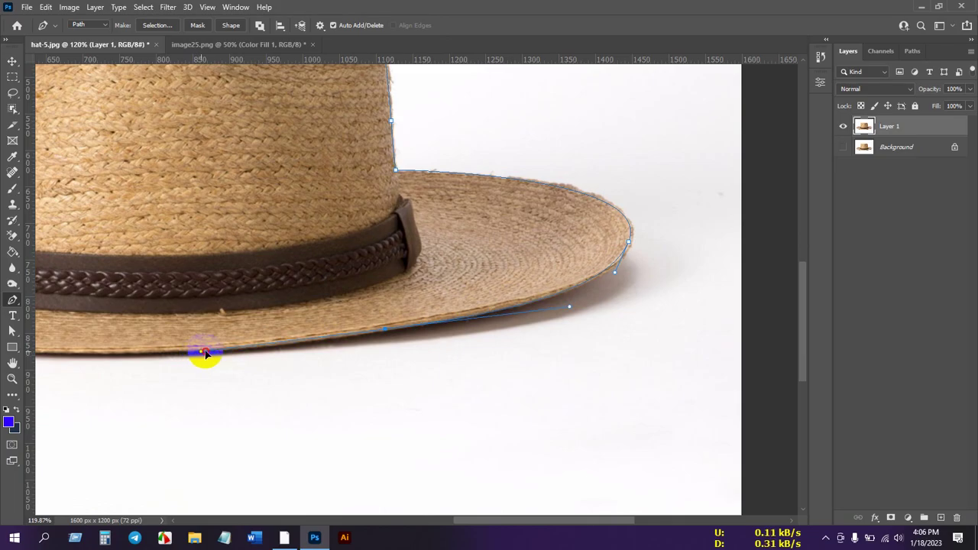
{"action": "left_click", "coordinate": [301, 345]}
{"action": "left_click_drag", "start_coordinate": [148, 329], "coordinate": [527, 374]}
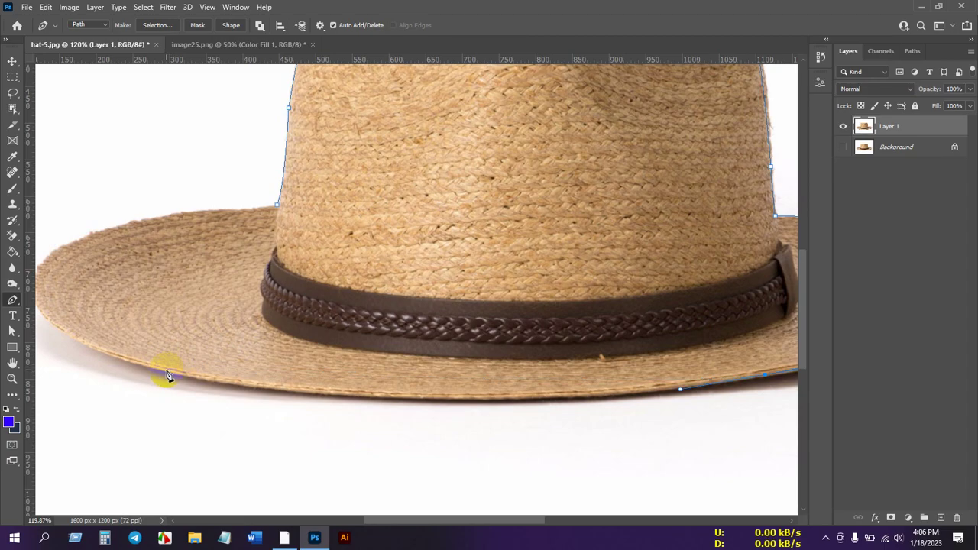
Step: Trace the brim's lower edge and left end, then close the path at its starting anchor beside the crown
{"action": "left_click_drag", "start_coordinate": [164, 370], "coordinate": [74, 320]}
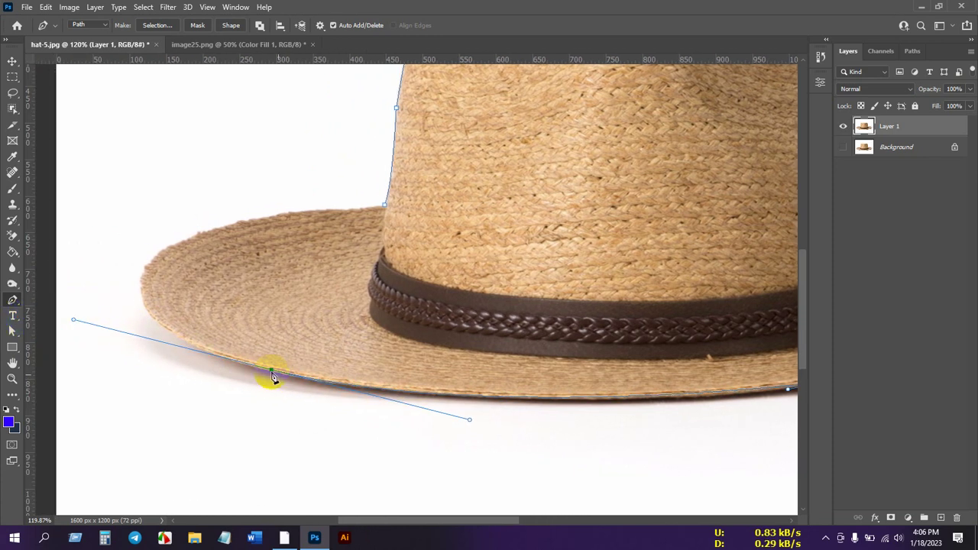
{"action": "left_click", "coordinate": [274, 373], "text": "alt"}
{"action": "left_click_drag", "start_coordinate": [219, 350], "coordinate": [243, 413]}
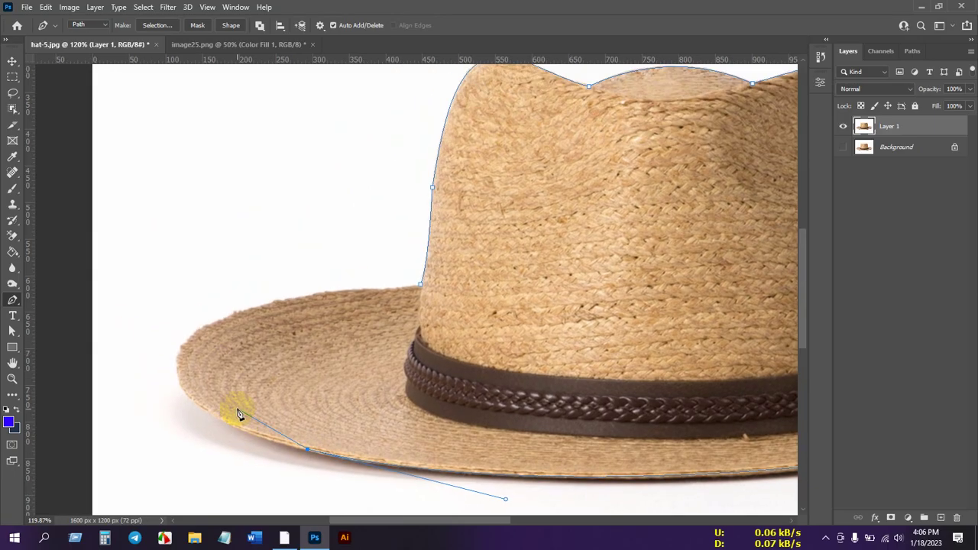
{"action": "left_click_drag", "start_coordinate": [220, 322], "coordinate": [255, 306]}
{"action": "left_click", "coordinate": [421, 285]}
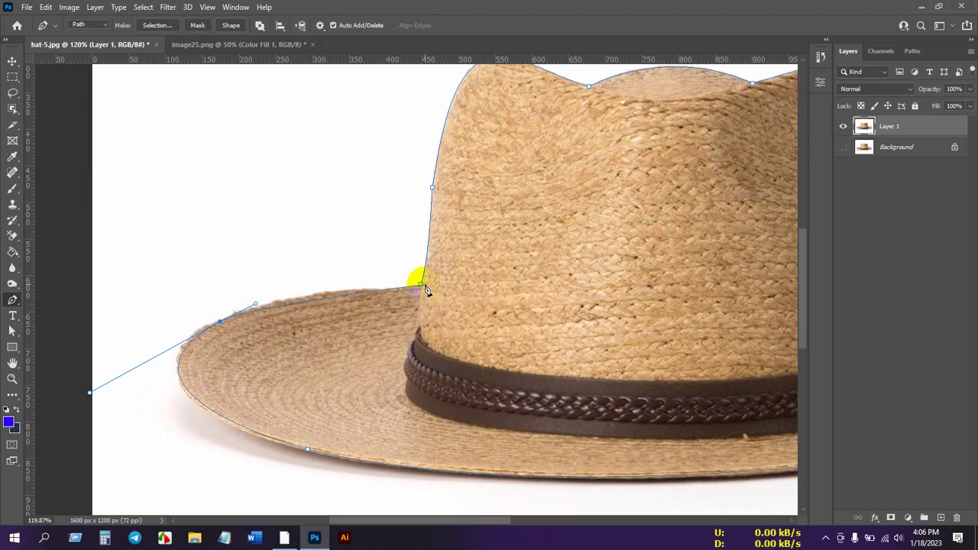
{"action": "left_click", "coordinate": [415, 283]}
{"action": "left_click", "coordinate": [374, 293]}
{"action": "left_click_drag", "start_coordinate": [375, 294], "coordinate": [403, 295]}
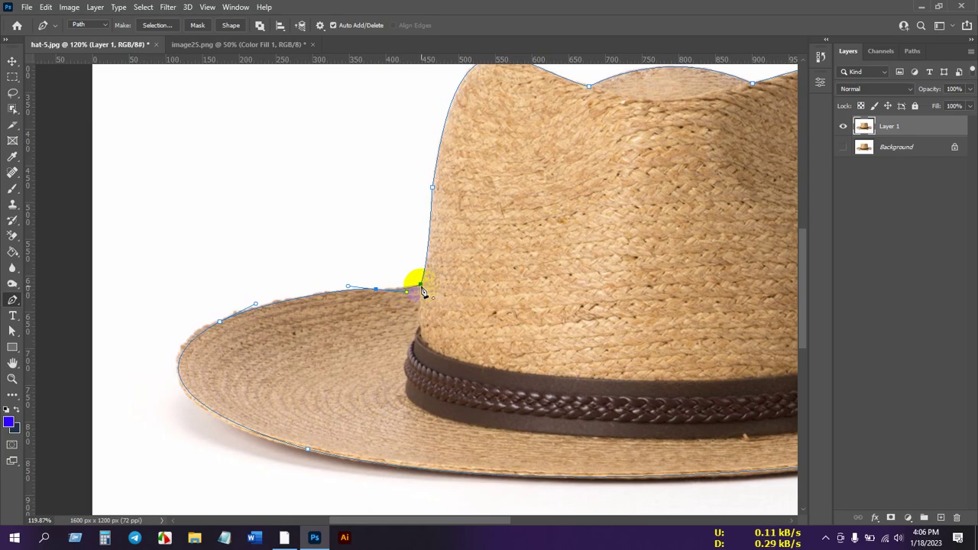
Step: Convert the path to a selection, delete everything outside the hat from Layer 1 and deselect
{"action": "scroll", "coordinate": [289, 290], "scroll_direction": "down", "scroll_amount": 10}
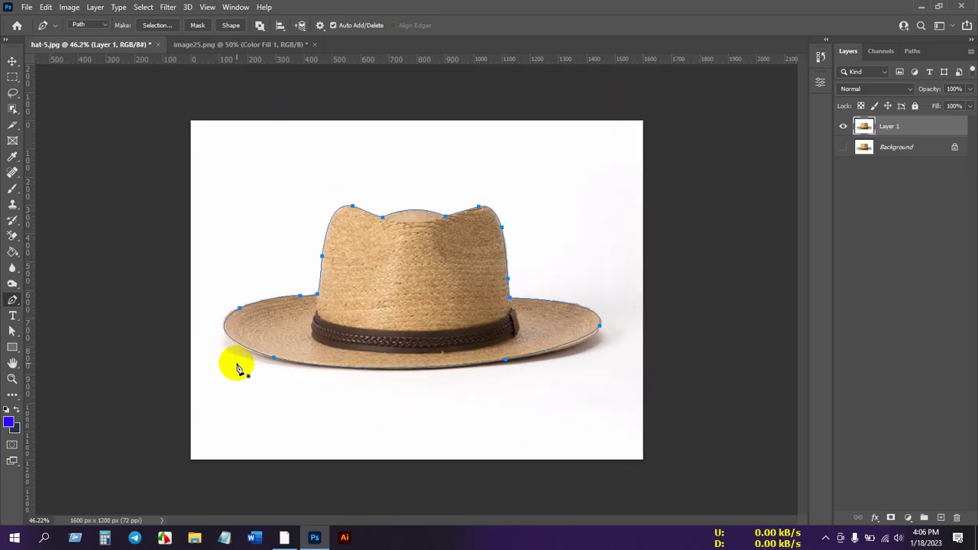
{"action": "key", "text": "ctrl+Return"}
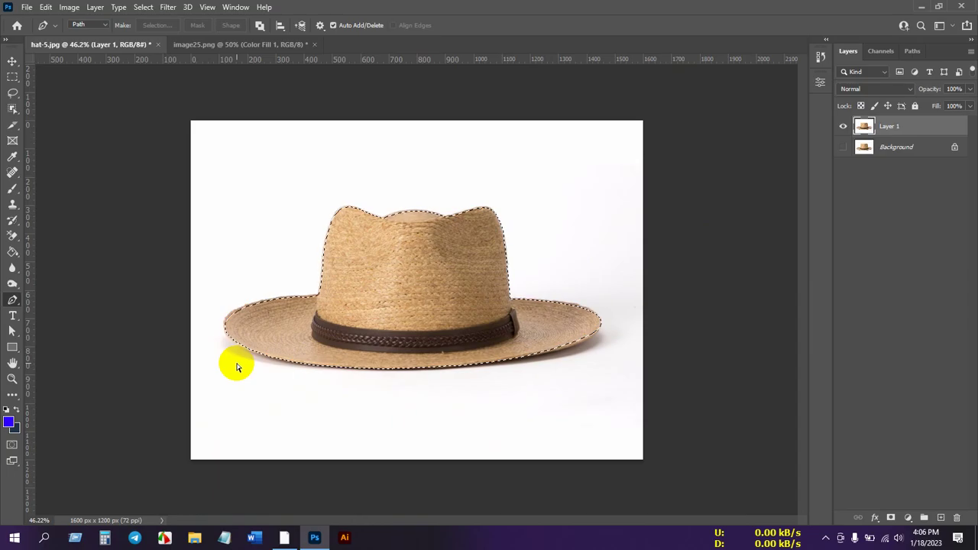
{"action": "key", "text": "Delete"}
{"action": "key", "text": "ctrl+d"}
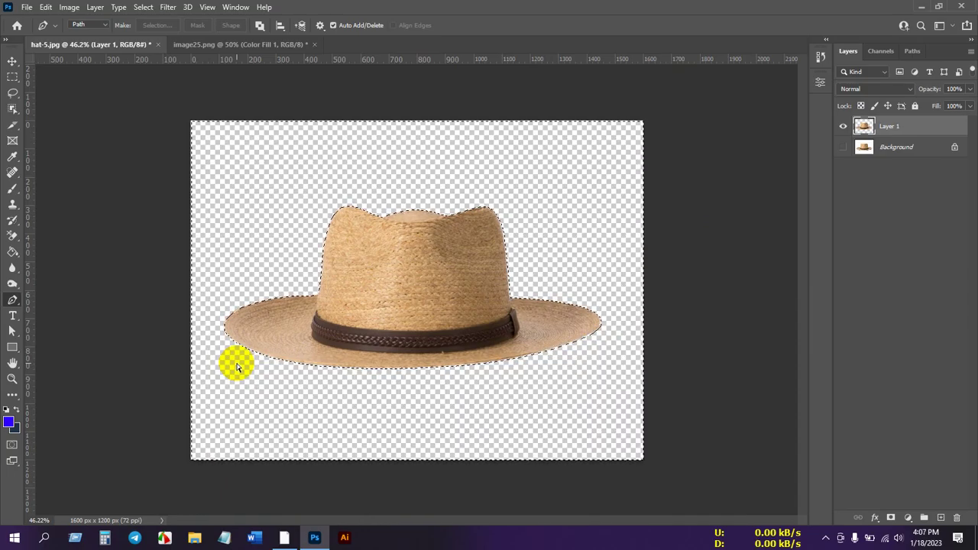
{"action": "left_click", "coordinate": [12, 61]}
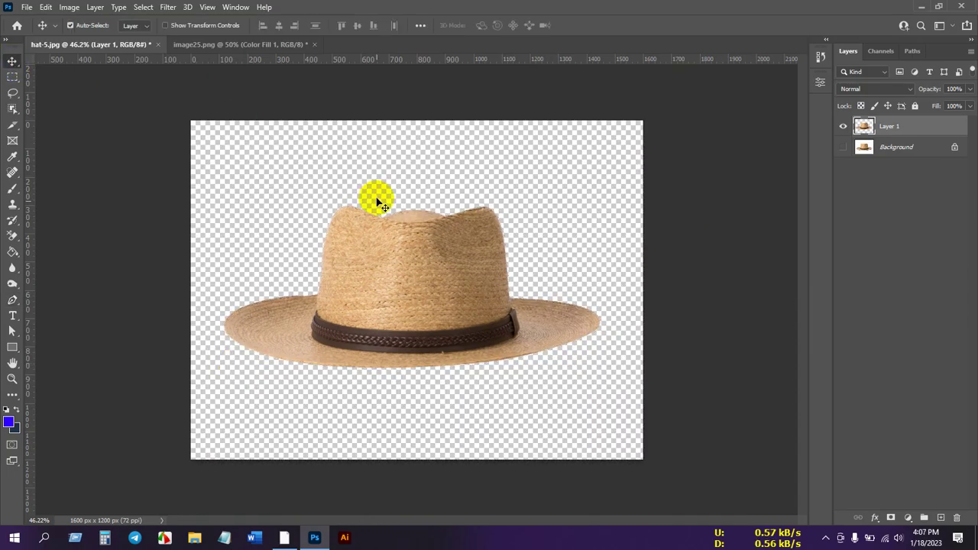
Step: Add a white (ffffff) Solid Color fill layer between the cut-out hat layer and the hidden Background
{"action": "scroll", "coordinate": [401, 276], "scroll_direction": "up", "scroll_amount": 1}
{"action": "left_click", "coordinate": [895, 157]}
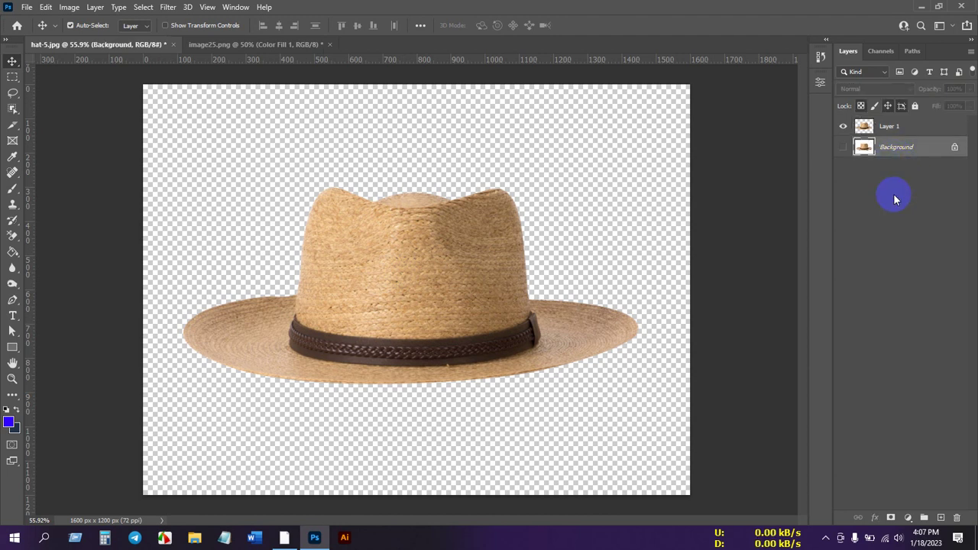
{"action": "left_click", "coordinate": [908, 518]}
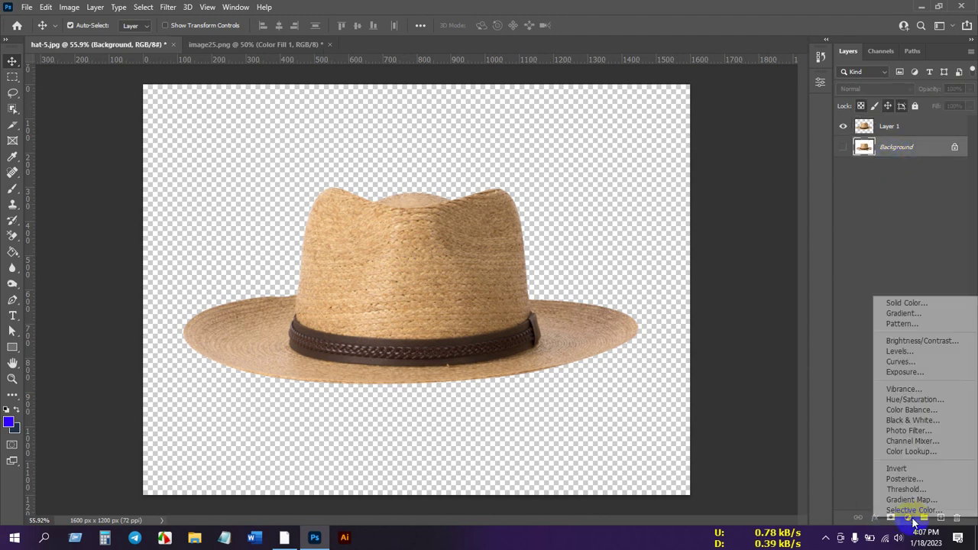
{"action": "left_click", "coordinate": [907, 302]}
{"action": "left_click", "coordinate": [495, 115]}
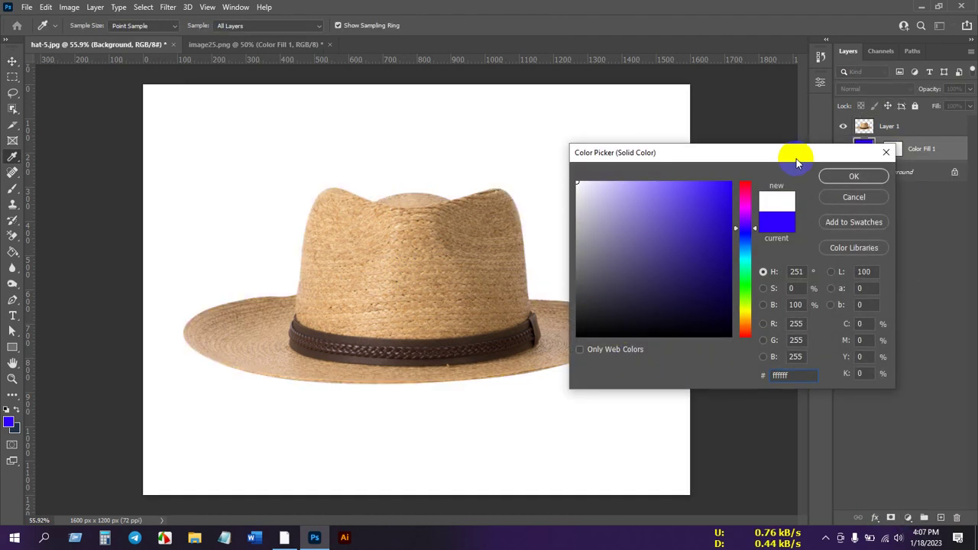
{"action": "left_click", "coordinate": [848, 177]}
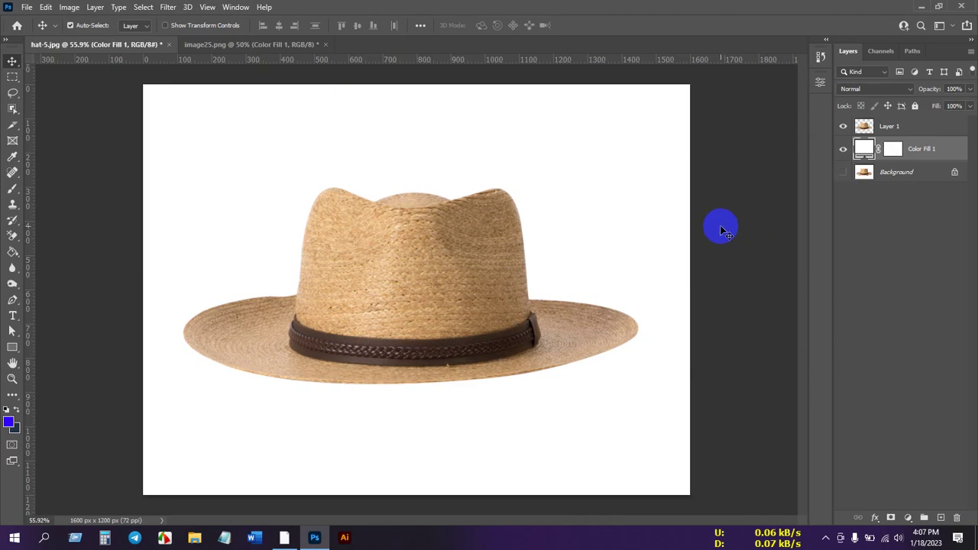
{"action": "left_click_drag", "start_coordinate": [665, 233], "coordinate": [559, 207]}
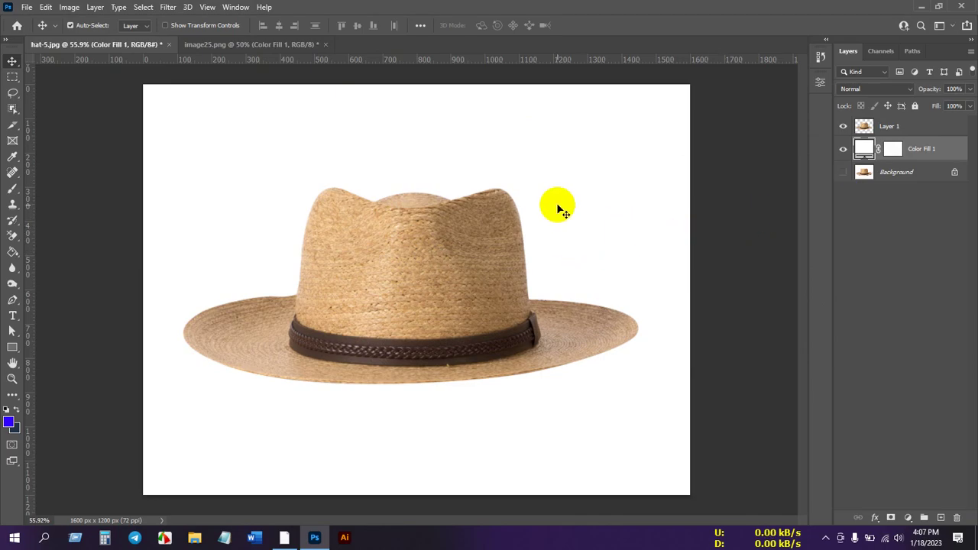
{"action": "left_click_drag", "start_coordinate": [559, 209], "coordinate": [559, 231]}
{"action": "left_click_drag", "start_coordinate": [557, 228], "coordinate": [553, 225]}
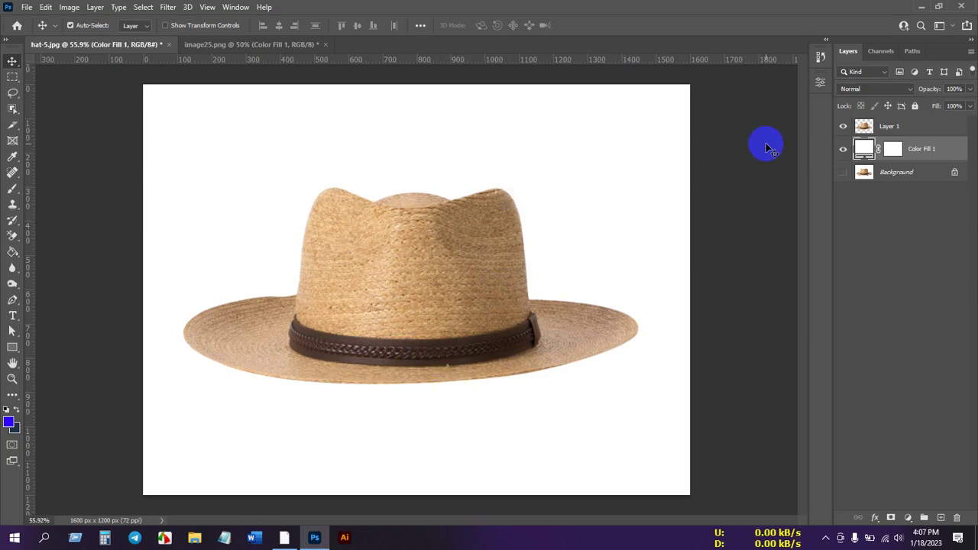
Step: Hide Layer 1 and Color Fill 1, show the original Background layer and select it
{"action": "left_click", "coordinate": [843, 127]}
{"action": "left_click", "coordinate": [843, 149]}
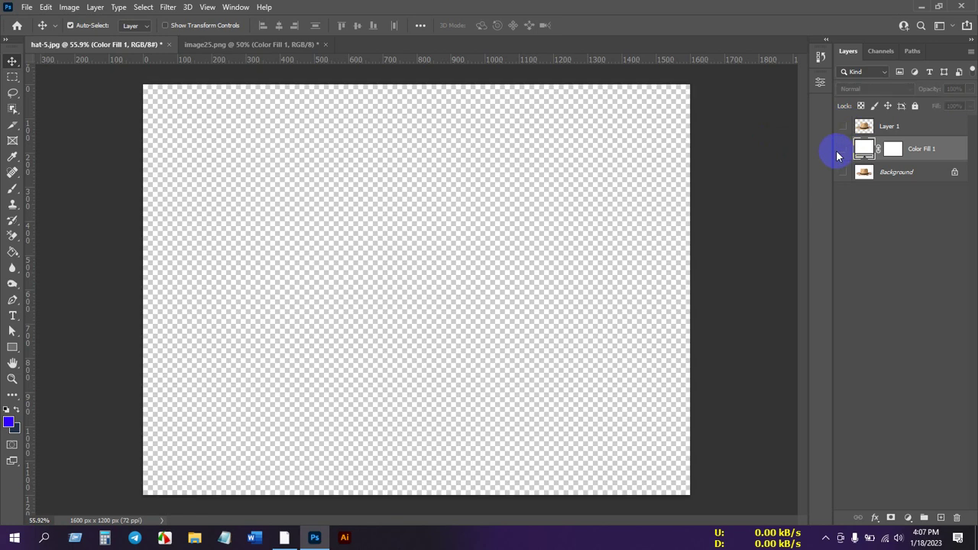
{"action": "left_click", "coordinate": [844, 173]}
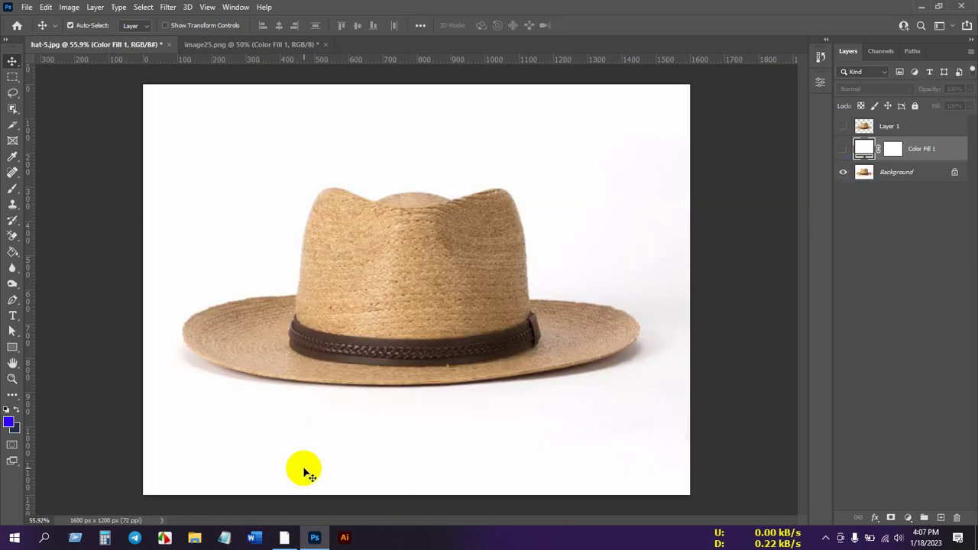
{"action": "scroll", "coordinate": [625, 401], "scroll_direction": "up", "scroll_amount": 5}
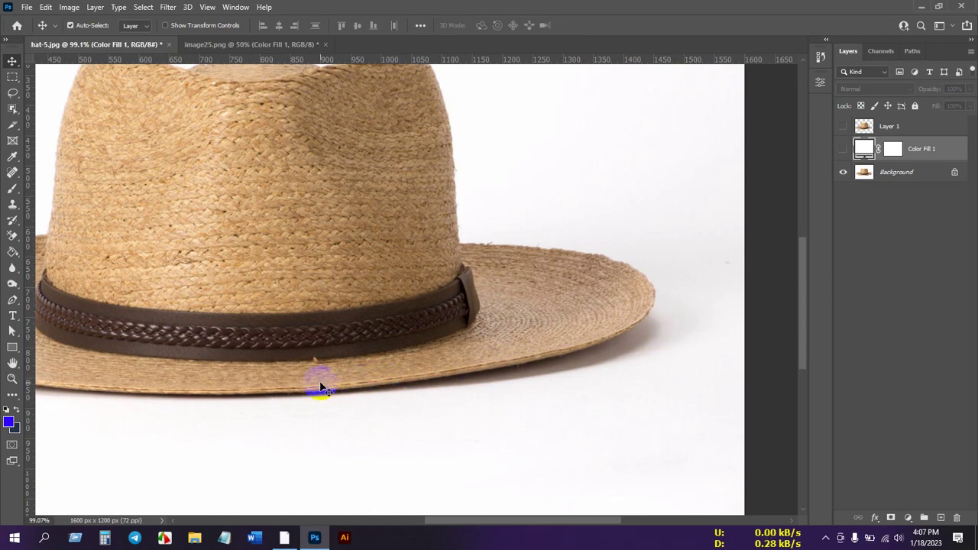
{"action": "left_click", "coordinate": [892, 177]}
Step: Start a Pen tool path at the brim's right end and trace the outer edge of the shadow to below the crown
{"action": "key", "text": "p"}
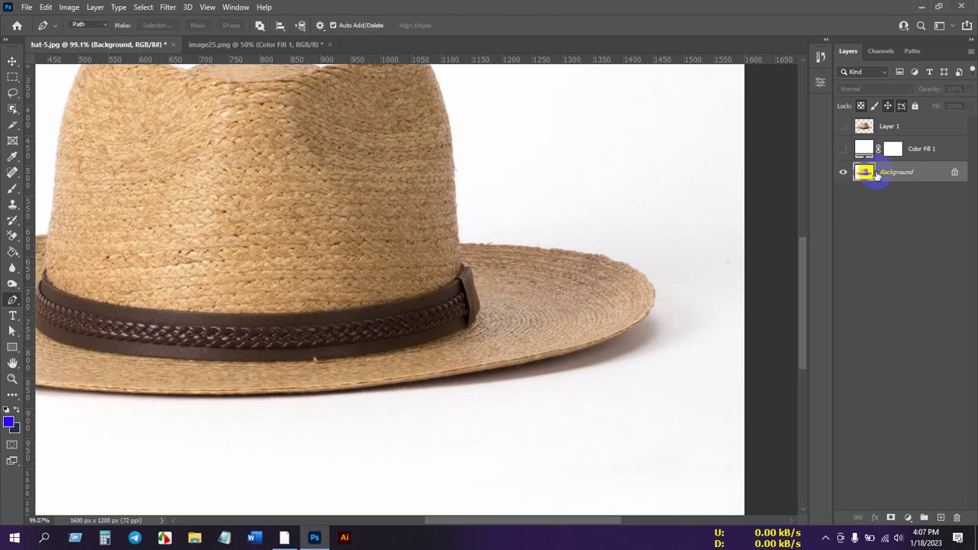
{"action": "scroll", "coordinate": [654, 327], "scroll_direction": "up", "scroll_amount": 3}
{"action": "left_click", "coordinate": [645, 307]}
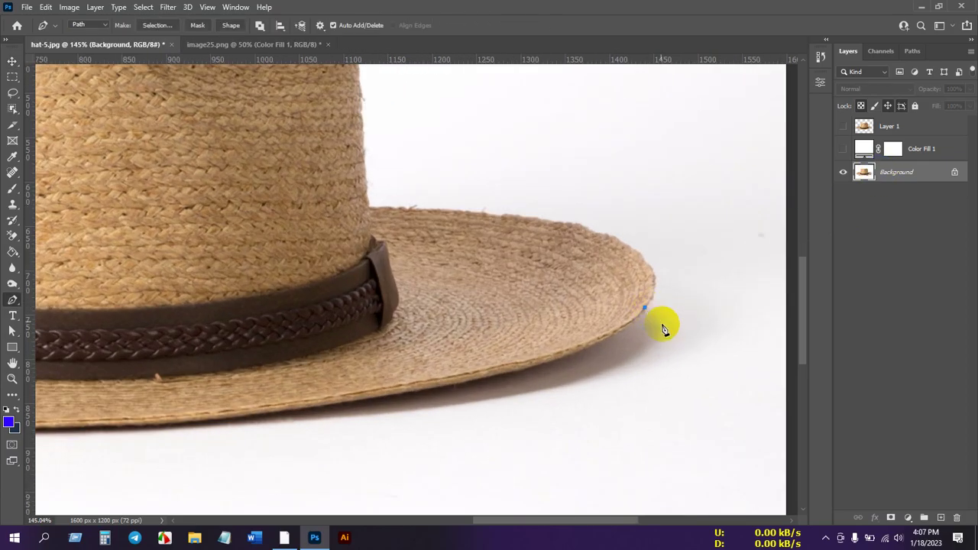
{"action": "left_click_drag", "start_coordinate": [623, 361], "coordinate": [555, 384]}
{"action": "left_click_drag", "start_coordinate": [406, 405], "coordinate": [563, 343]}
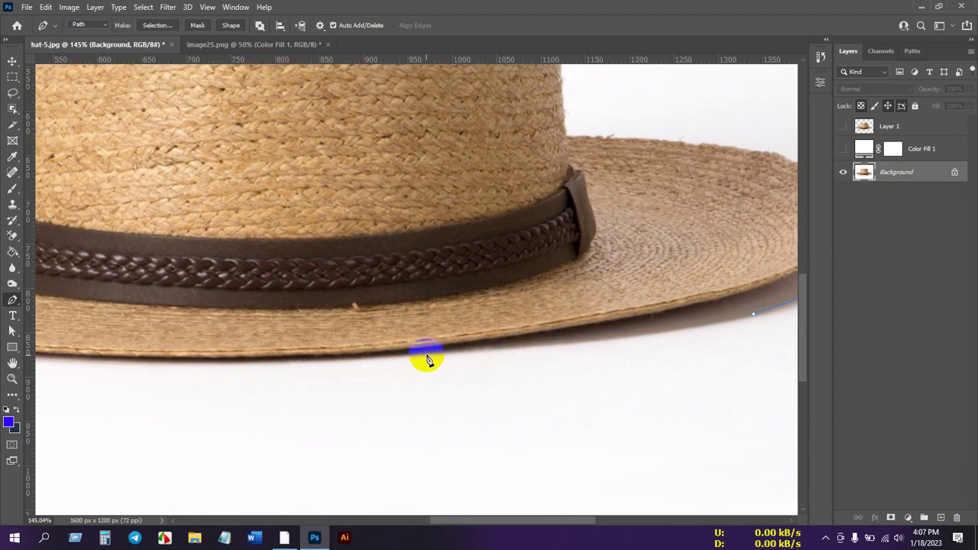
{"action": "left_click_drag", "start_coordinate": [425, 354], "coordinate": [316, 366]}
Step: Continue the path along the shadow under the brim's left half, up to the brim's left end
{"action": "scroll", "coordinate": [383, 371], "scroll_direction": "left", "scroll_amount": 5}
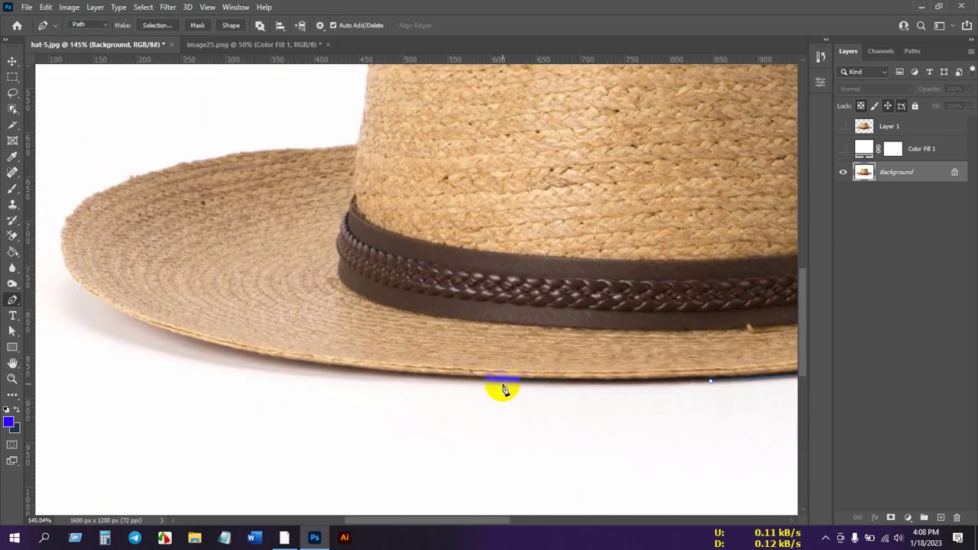
{"action": "left_click_drag", "start_coordinate": [251, 360], "coordinate": [520, 393]}
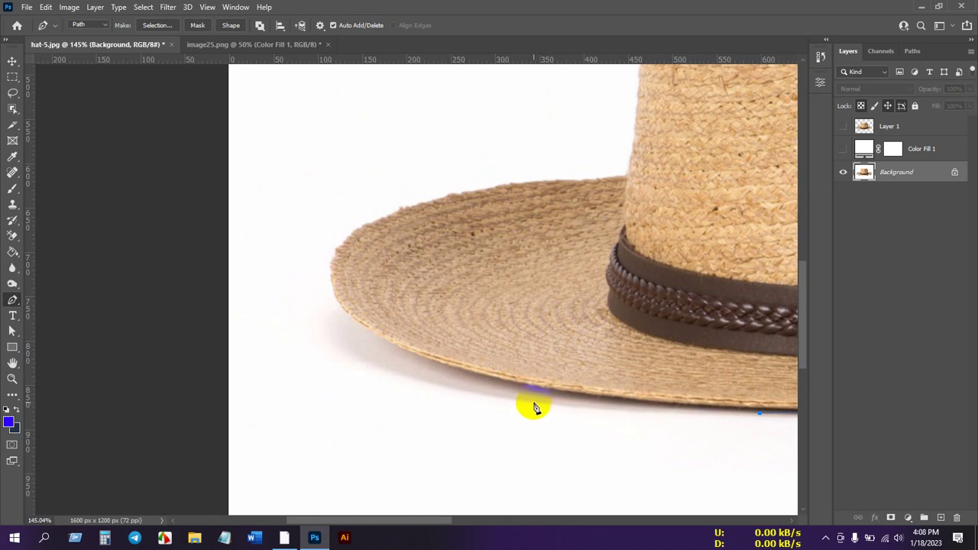
{"action": "left_click_drag", "start_coordinate": [528, 401], "coordinate": [442, 390]}
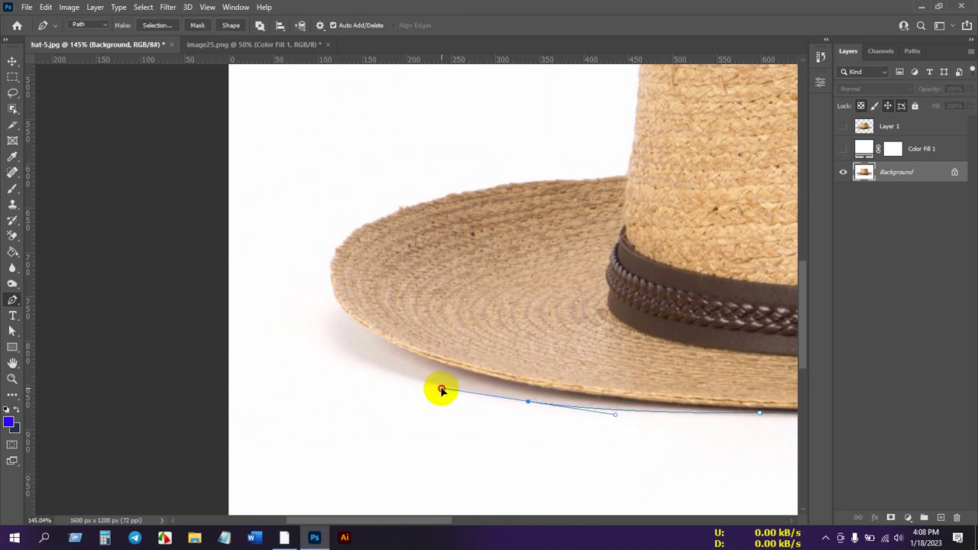
{"action": "left_click_drag", "start_coordinate": [332, 329], "coordinate": [405, 317]}
Step: Run the path back across the inside of the brim and close it at its starting anchor at the right end
{"action": "scroll", "coordinate": [547, 356], "scroll_direction": "down", "scroll_amount": 3}
{"action": "left_click", "coordinate": [525, 359]}
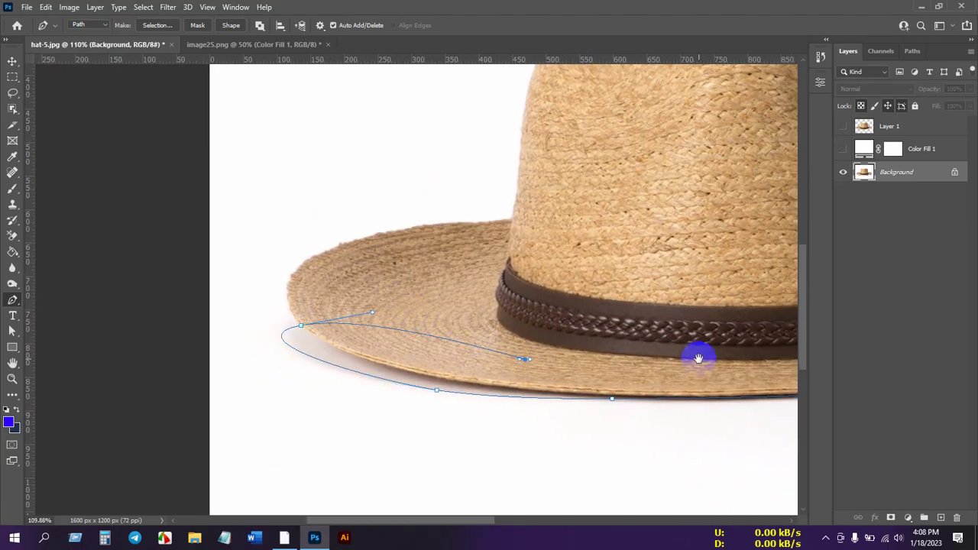
{"action": "left_click_drag", "start_coordinate": [698, 354], "coordinate": [437, 321]}
{"action": "left_click_drag", "start_coordinate": [530, 322], "coordinate": [556, 323]}
{"action": "left_click_drag", "start_coordinate": [732, 302], "coordinate": [494, 320]}
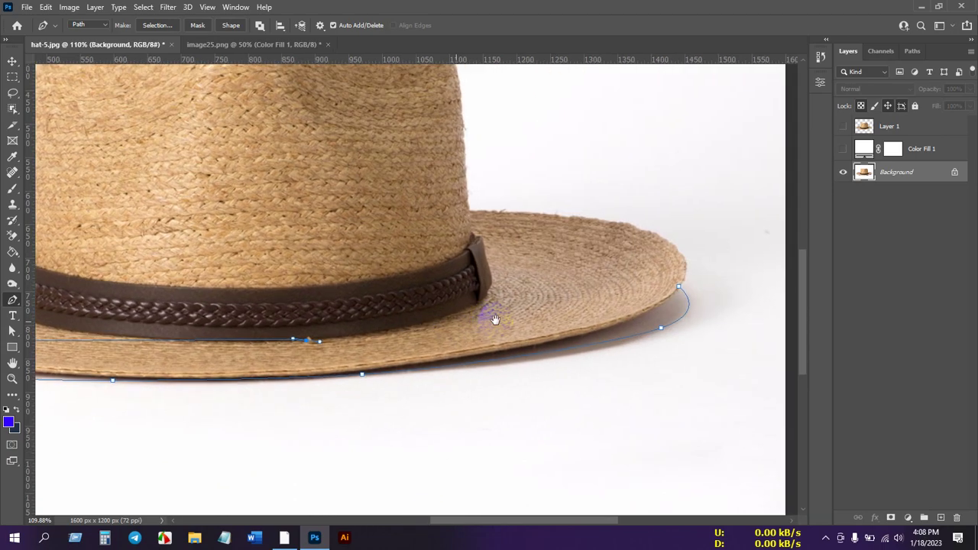
{"action": "left_click_drag", "start_coordinate": [570, 304], "coordinate": [600, 296]}
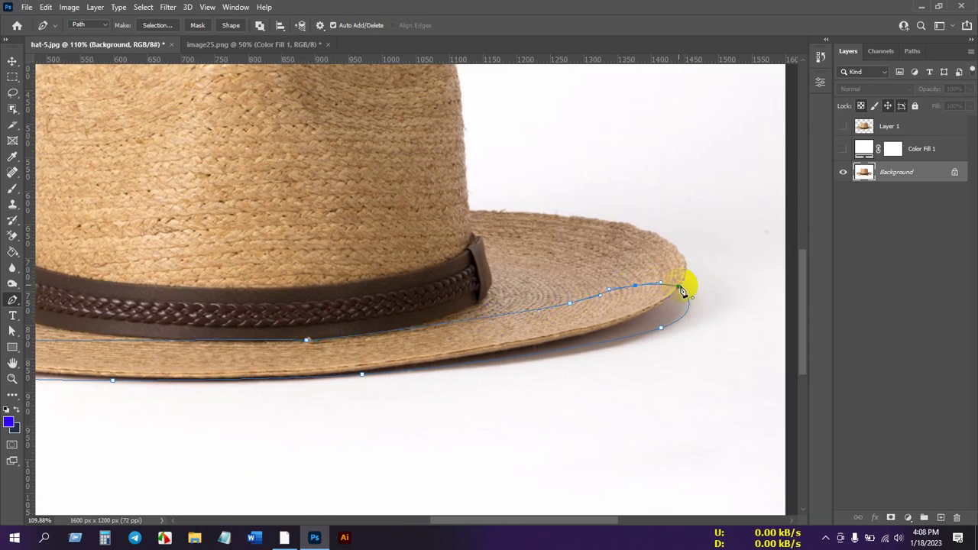
Step: Convert the shadow path to a selection and copy that area of the Background onto a new layer
{"action": "key", "text": "ctrl+0"}
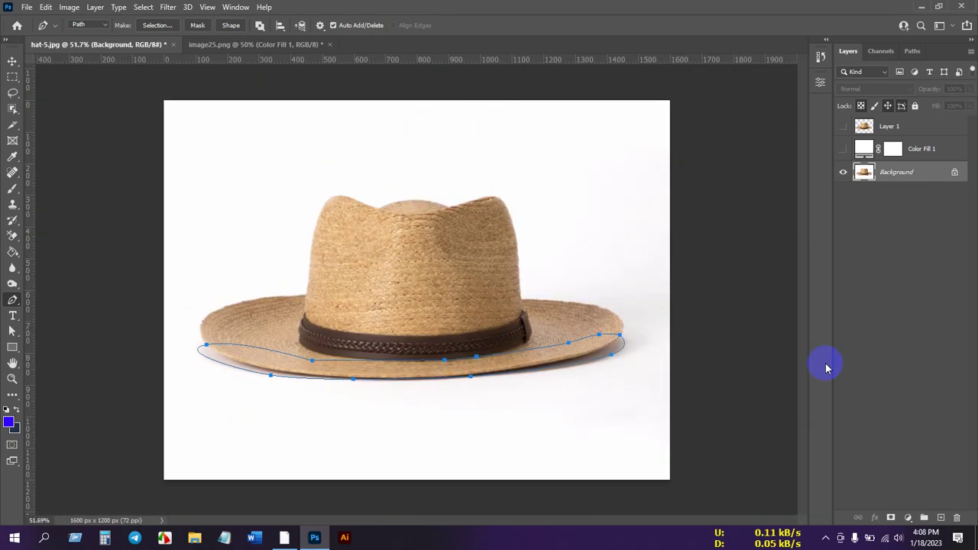
{"action": "key", "text": "ctrl+Return"}
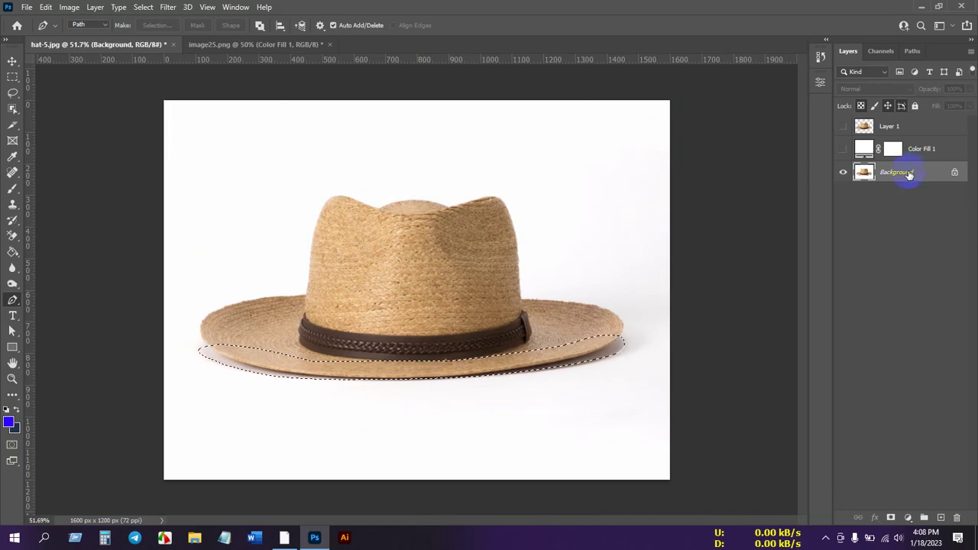
{"action": "key", "text": "ctrl+j"}
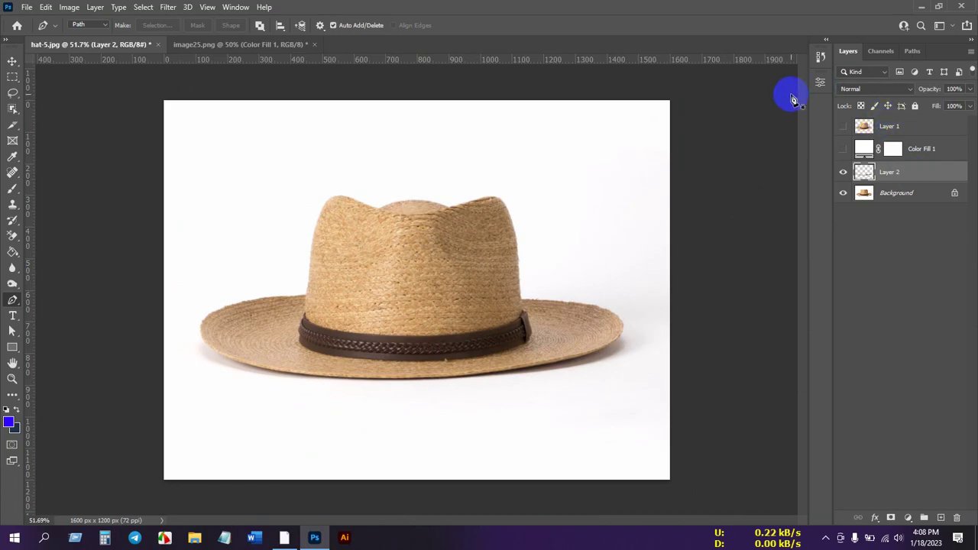
Step: Show Color Fill 1 and Layer 1 again, and move the shadow layer between them
{"action": "left_click", "coordinate": [11, 62]}
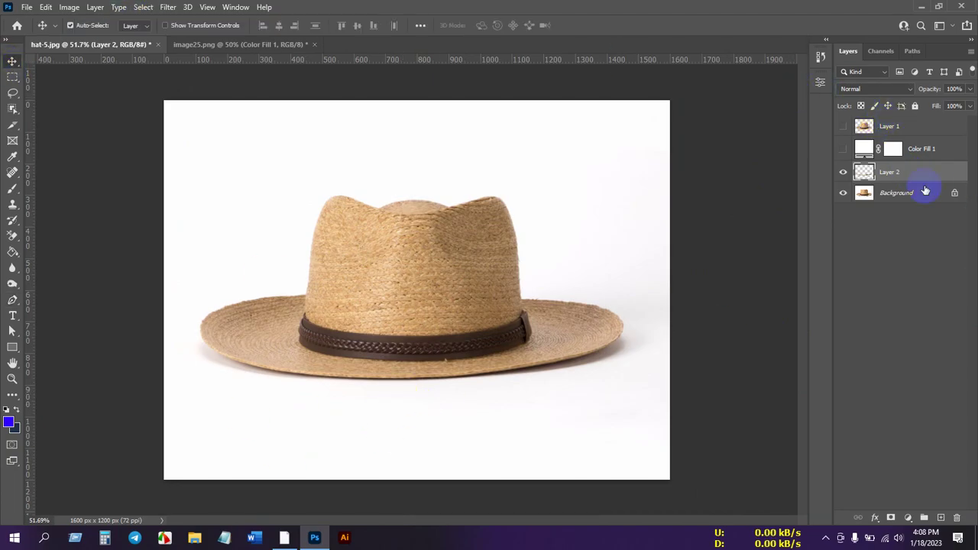
{"action": "left_click", "coordinate": [843, 149]}
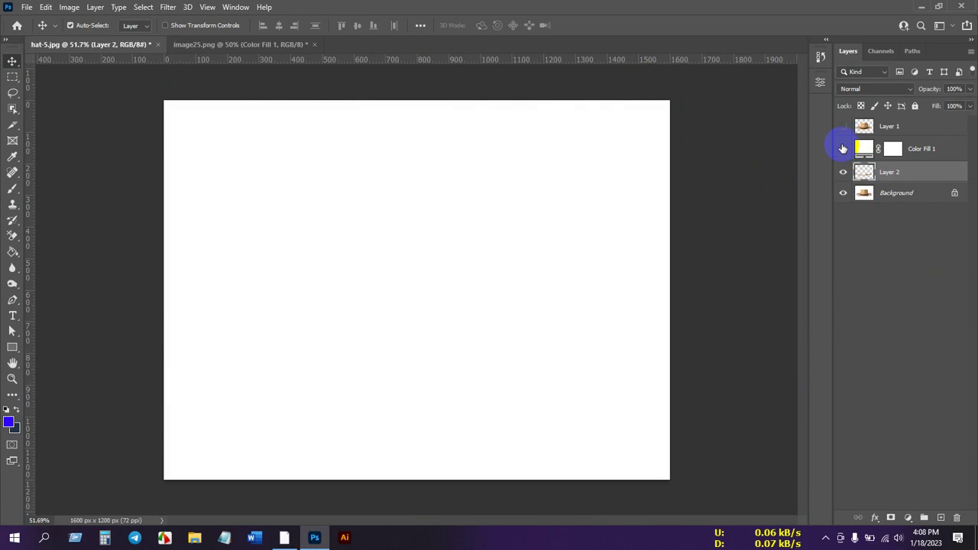
{"action": "left_click", "coordinate": [843, 126]}
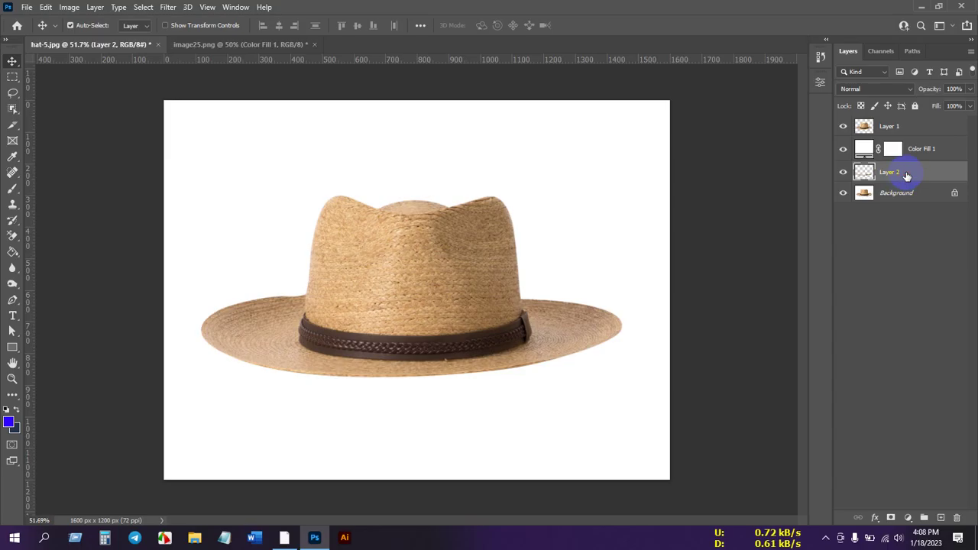
{"action": "left_click_drag", "start_coordinate": [909, 168], "coordinate": [902, 139]}
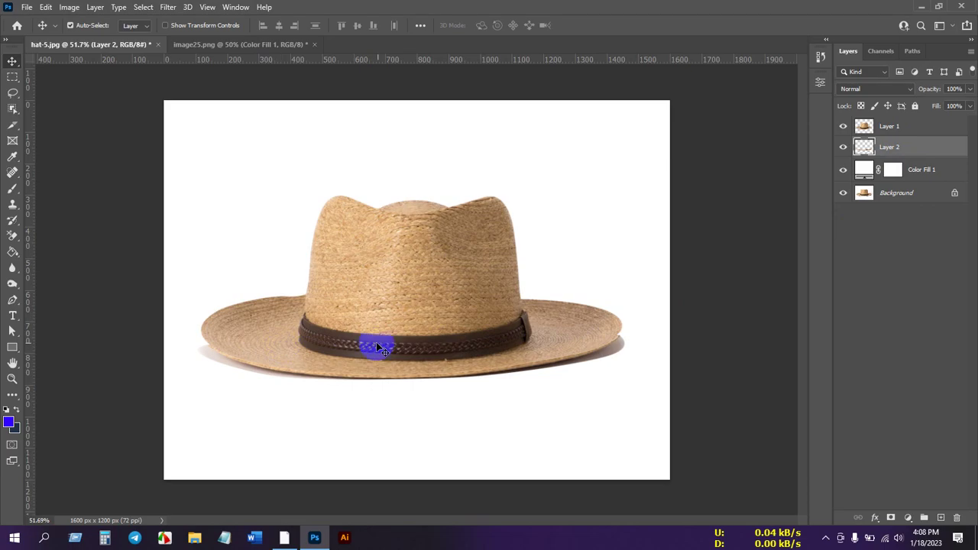
Step: Compare the hat with and without the shadow layer, checking the brim's right end and the whole image
{"action": "left_click_drag", "start_coordinate": [600, 344], "coordinate": [661, 336]}
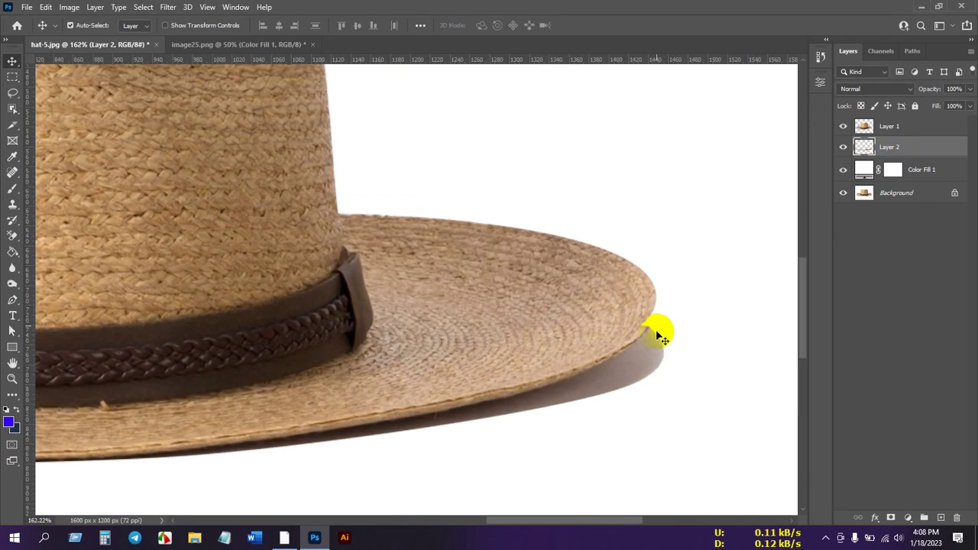
{"action": "left_click", "coordinate": [843, 148]}
{"action": "left_click", "coordinate": [843, 148]}
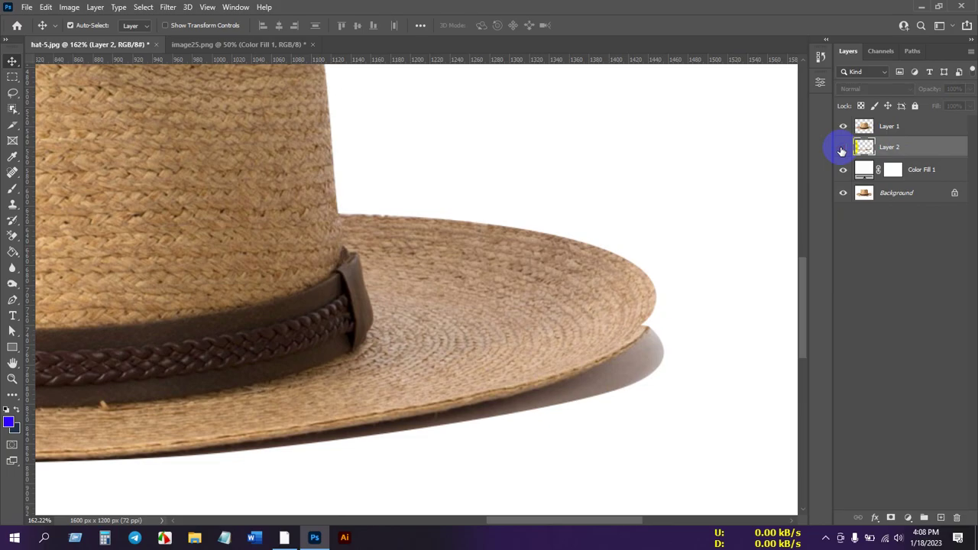
{"action": "left_click", "coordinate": [843, 148]}
{"action": "left_click", "coordinate": [843, 147]}
{"action": "left_click", "coordinate": [842, 149]}
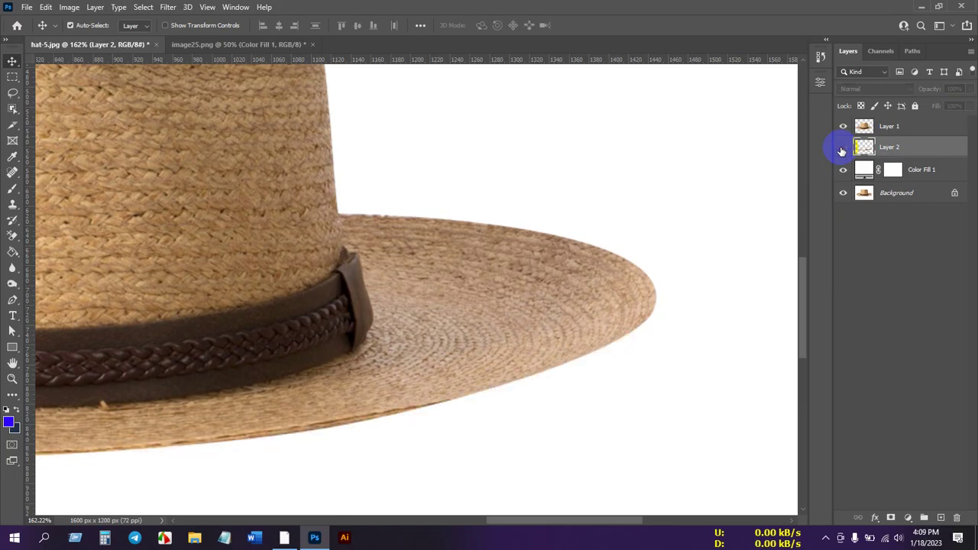
{"action": "left_click", "coordinate": [842, 148]}
{"action": "left_click", "coordinate": [842, 148]}
{"action": "left_click", "coordinate": [842, 148]}
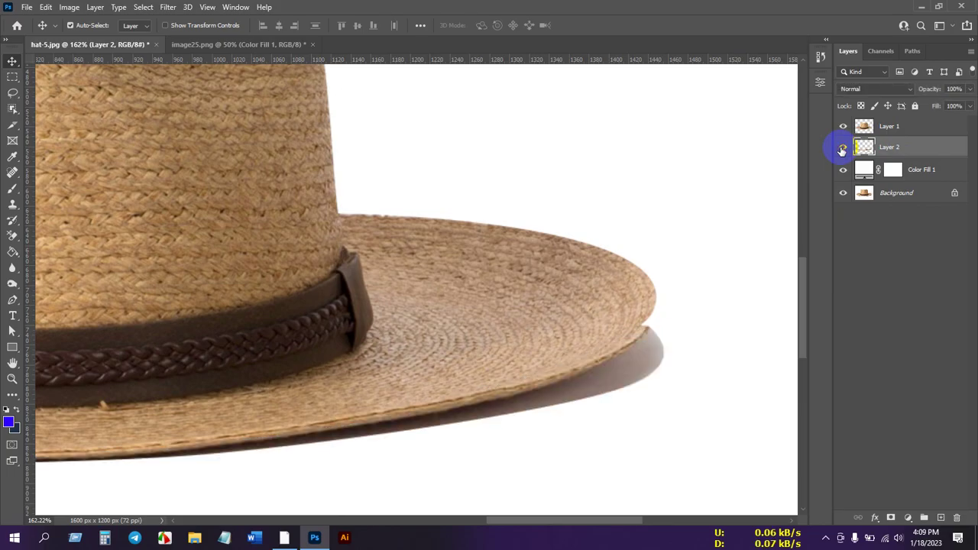
{"action": "left_click", "coordinate": [842, 148]}
{"action": "left_click", "coordinate": [842, 148]}
{"action": "left_click", "coordinate": [842, 149]}
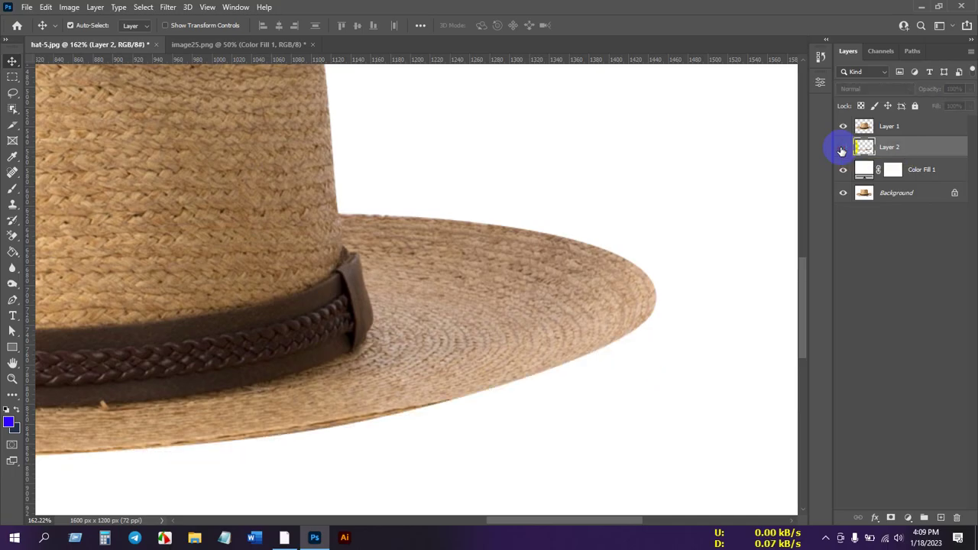
{"action": "left_click", "coordinate": [843, 149]}
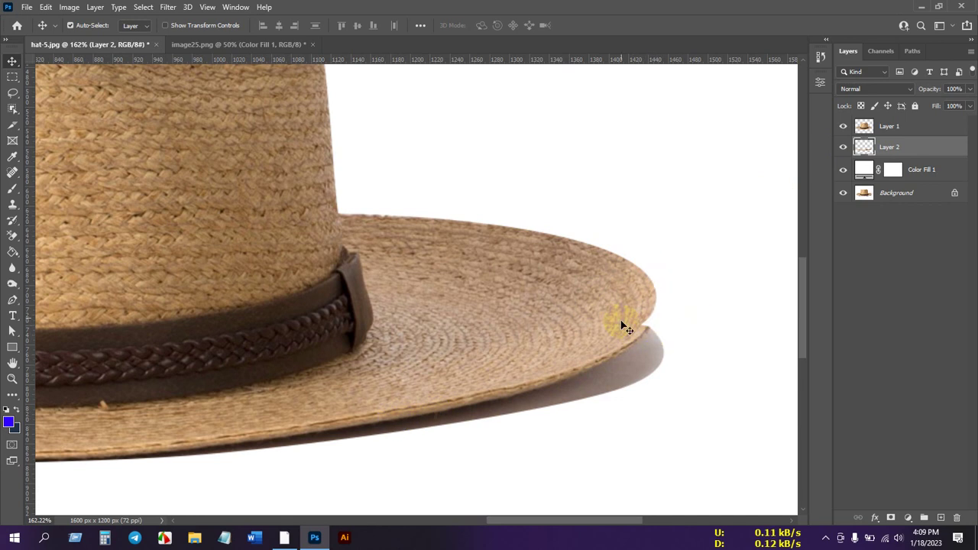
{"action": "scroll", "coordinate": [657, 330], "scroll_direction": "down", "scroll_amount": 5}
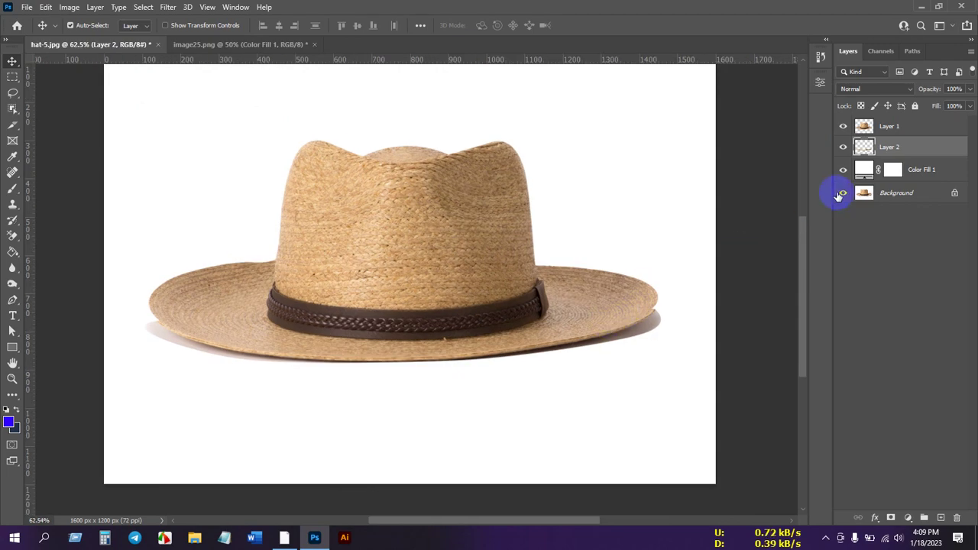
{"action": "scroll", "coordinate": [363, 352], "scroll_direction": "down", "scroll_amount": 1}
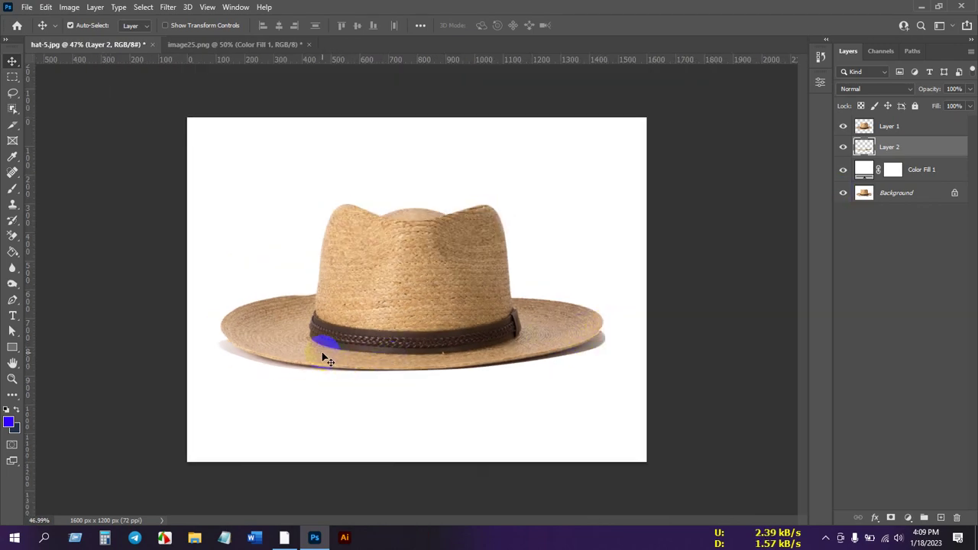
{"action": "left_click_drag", "start_coordinate": [325, 359], "coordinate": [354, 315]}
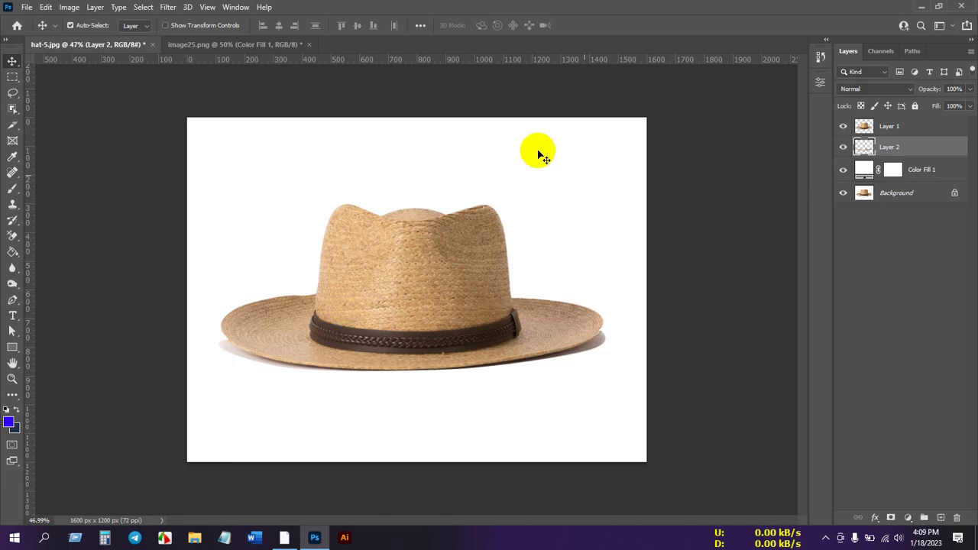
{"action": "scroll", "coordinate": [604, 367], "scroll_direction": "up", "scroll_amount": 5}
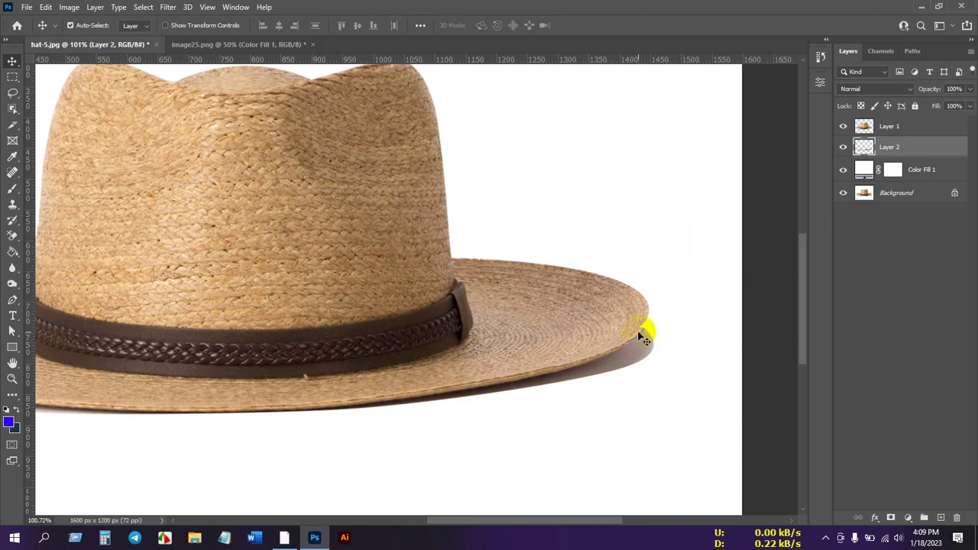
{"action": "scroll", "coordinate": [662, 321], "scroll_direction": "down", "scroll_amount": 5}
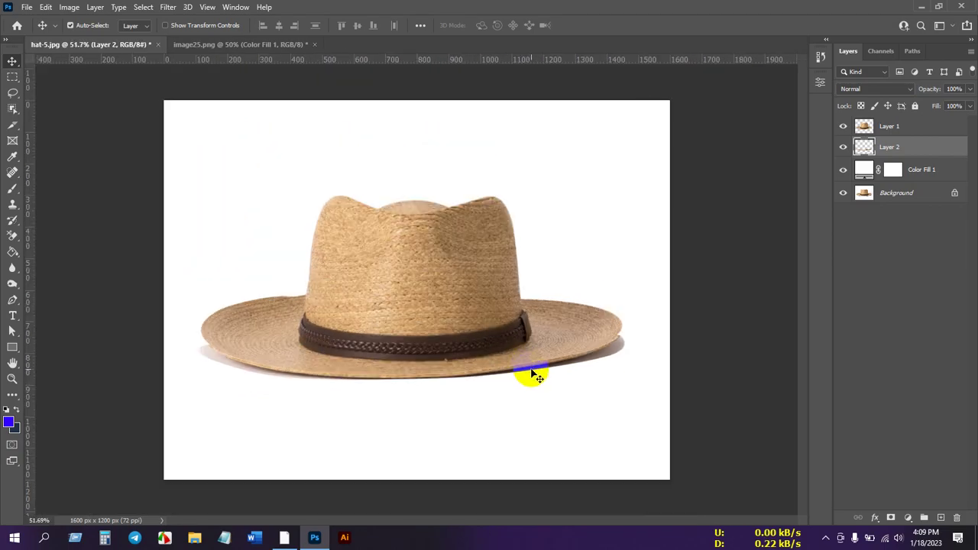
Step: Hide Color Fill 1 and the Background so only the hat and its shadow remain on transparency
{"action": "left_click", "coordinate": [843, 170]}
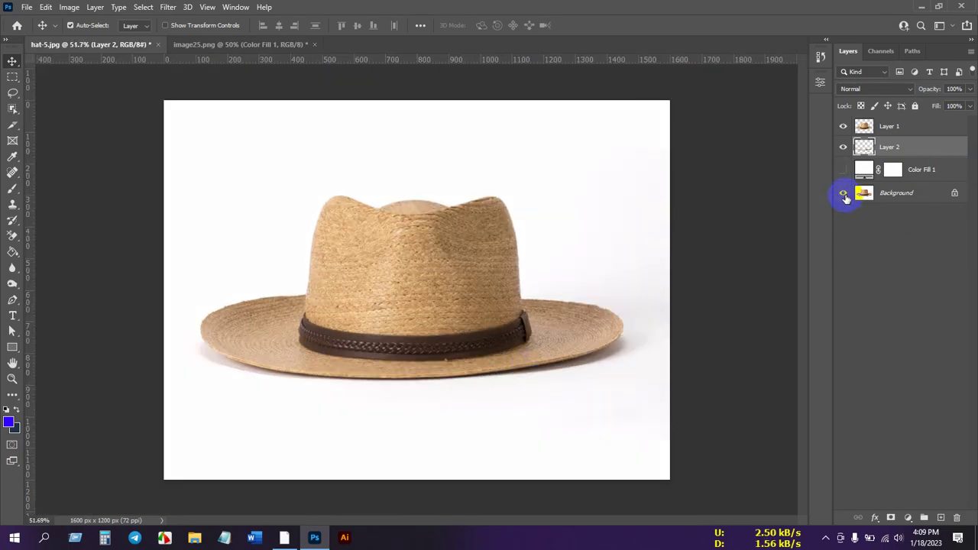
{"action": "left_click", "coordinate": [844, 194]}
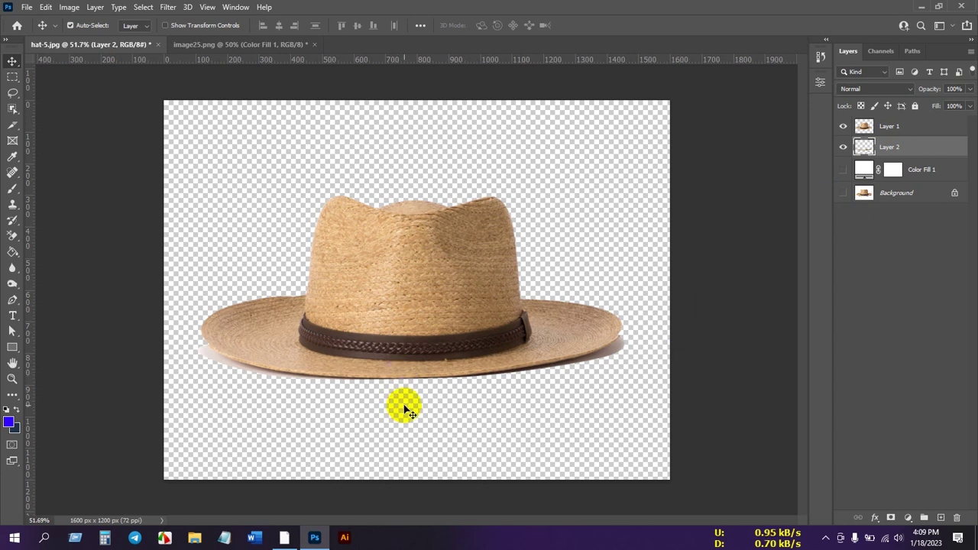
{"action": "left_click", "coordinate": [424, 355]}
{"action": "left_click", "coordinate": [476, 368]}
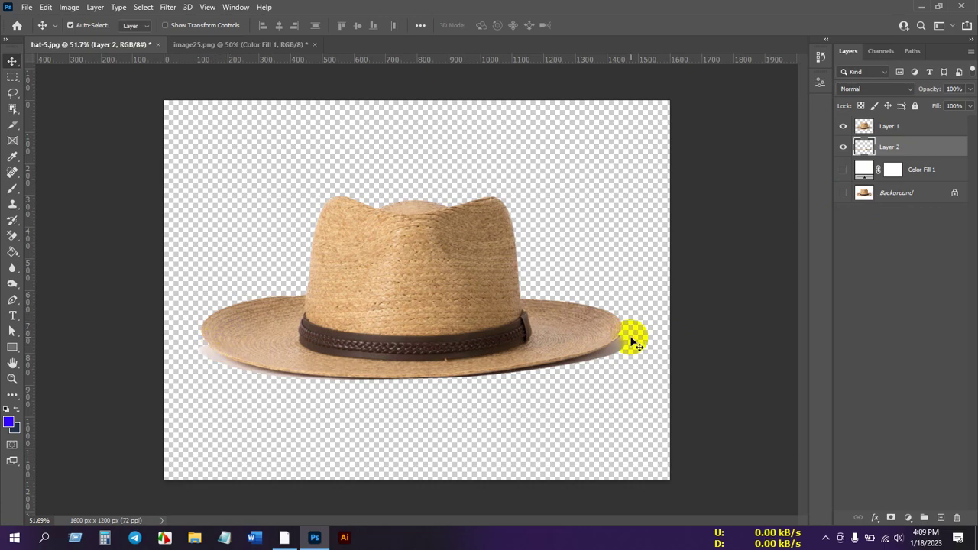
{"action": "left_click", "coordinate": [591, 355]}
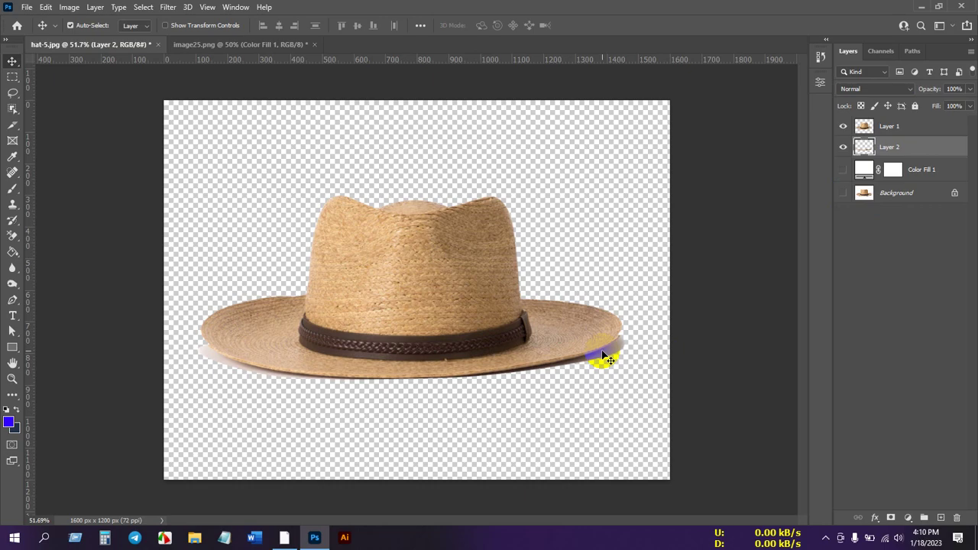
Step: Open designer-handmade-leather-bags.jpg from the Class > Images folder on New Volume (D:), view it fitted to the window, and close it
{"action": "left_click", "coordinate": [407, 86]}
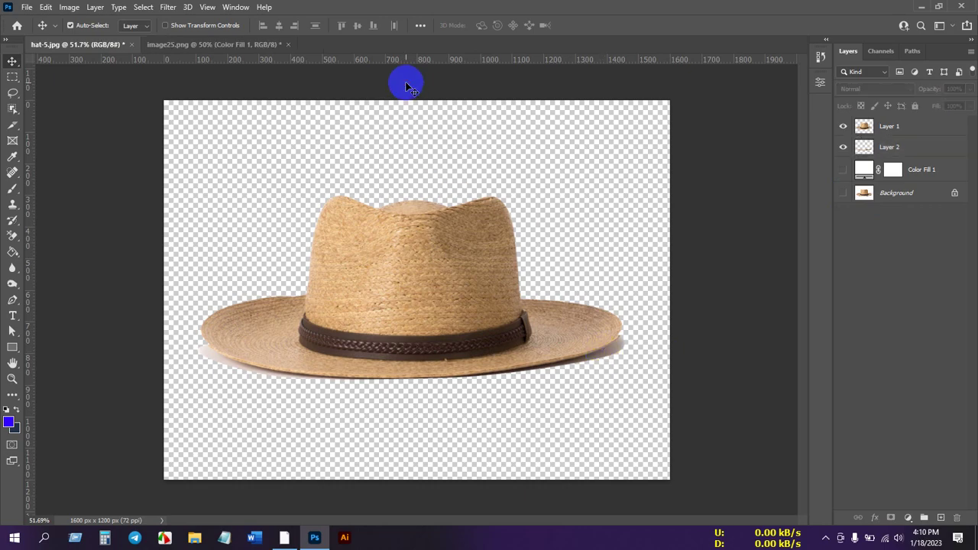
{"action": "key", "text": "ctrl+o"}
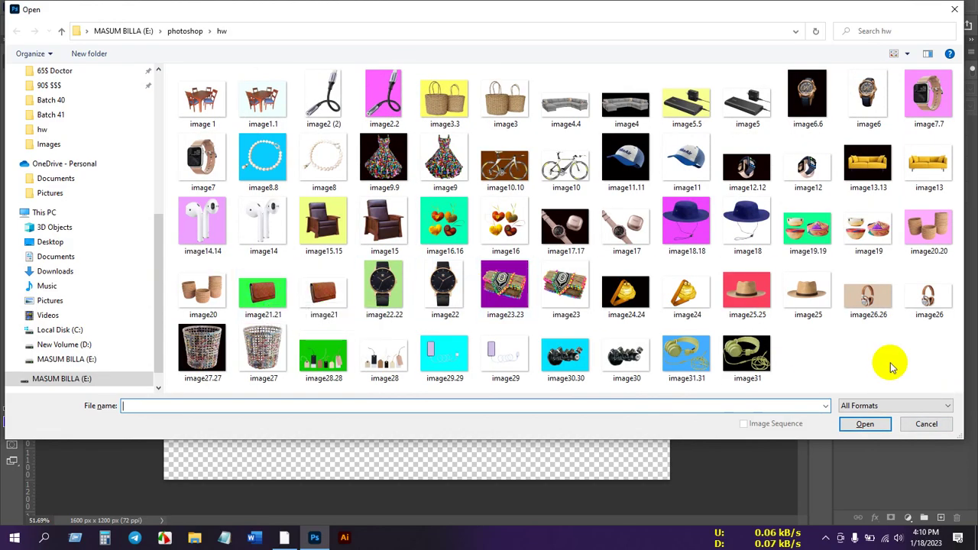
{"action": "left_click", "coordinate": [927, 425]}
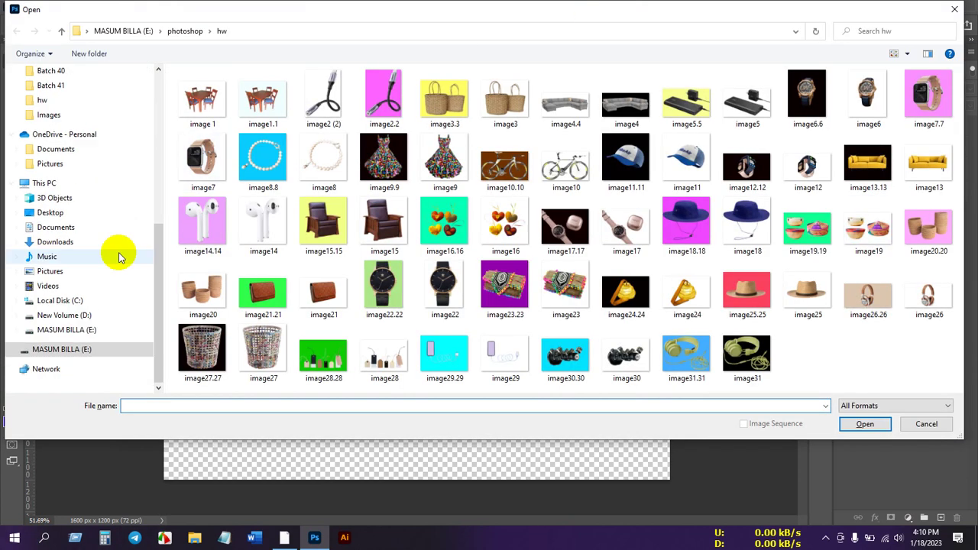
{"action": "left_click", "coordinate": [83, 315]}
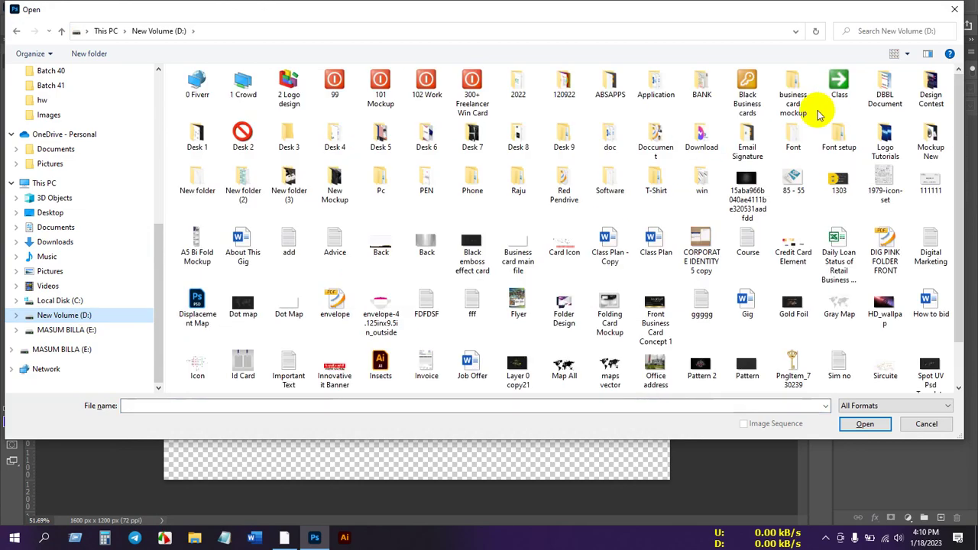
{"action": "double_click", "coordinate": [841, 82]}
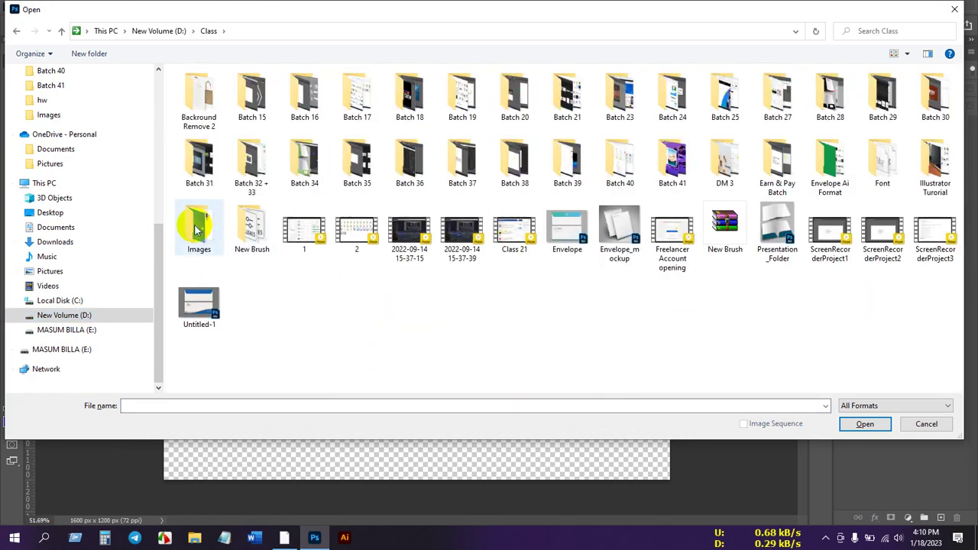
{"action": "double_click", "coordinate": [196, 232]}
{"action": "double_click", "coordinate": [732, 210]}
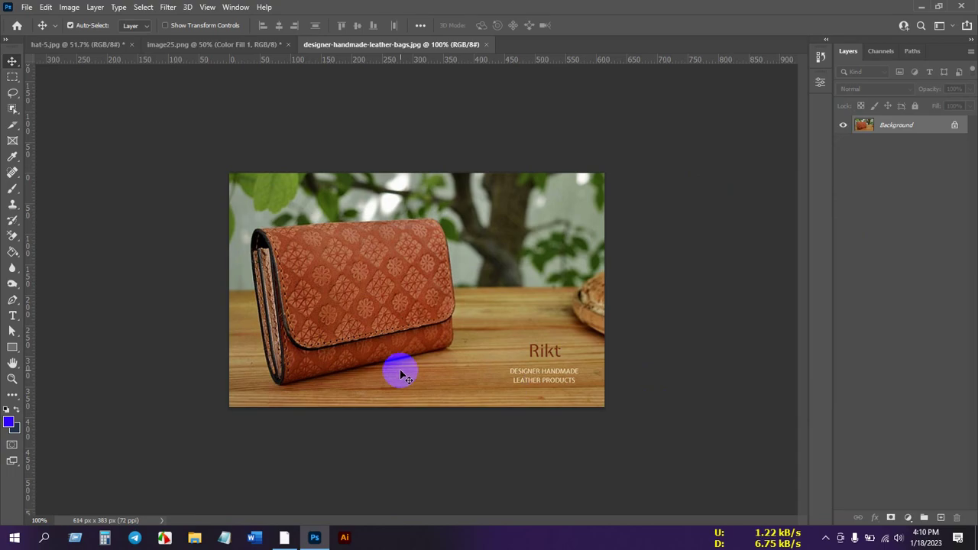
{"action": "key", "text": "ctrl+0"}
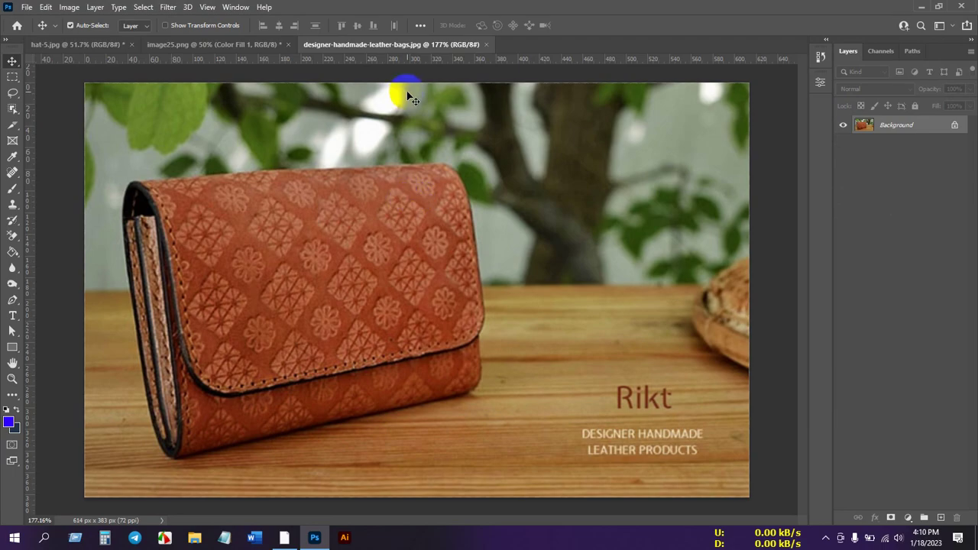
{"action": "left_click", "coordinate": [486, 44]}
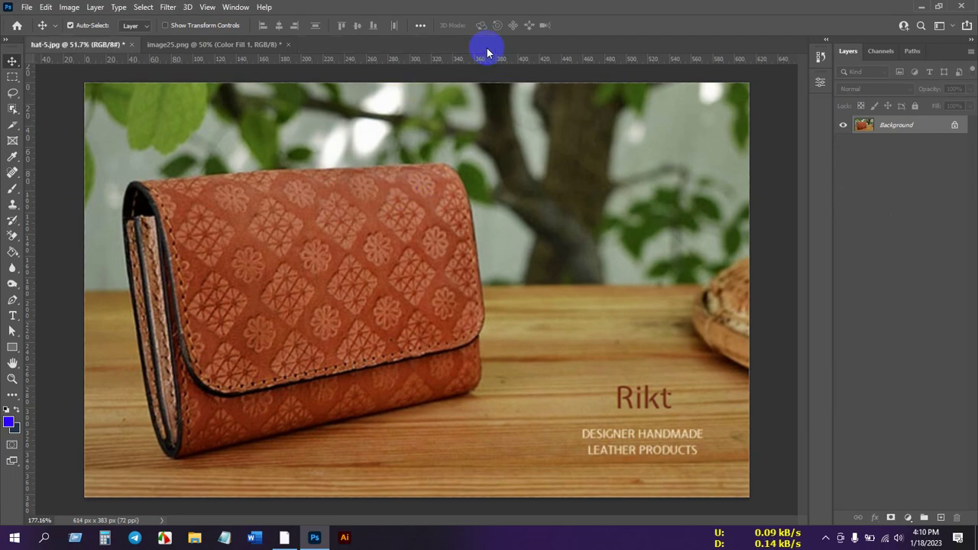
Step: Show the Color Fill 1 layer behind the hat and its shadow, leaving the Background layer hidden
{"action": "left_click", "coordinate": [844, 193]}
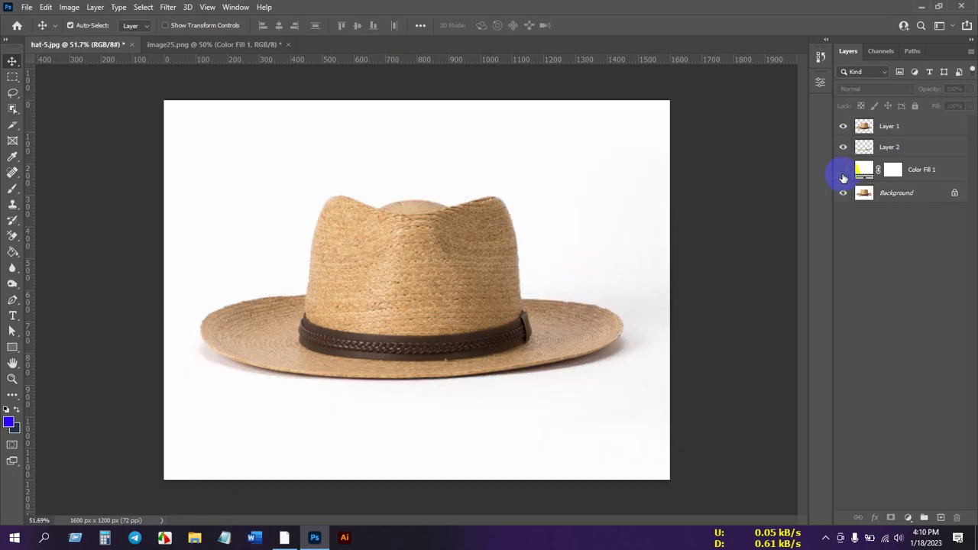
{"action": "left_click", "coordinate": [844, 174]}
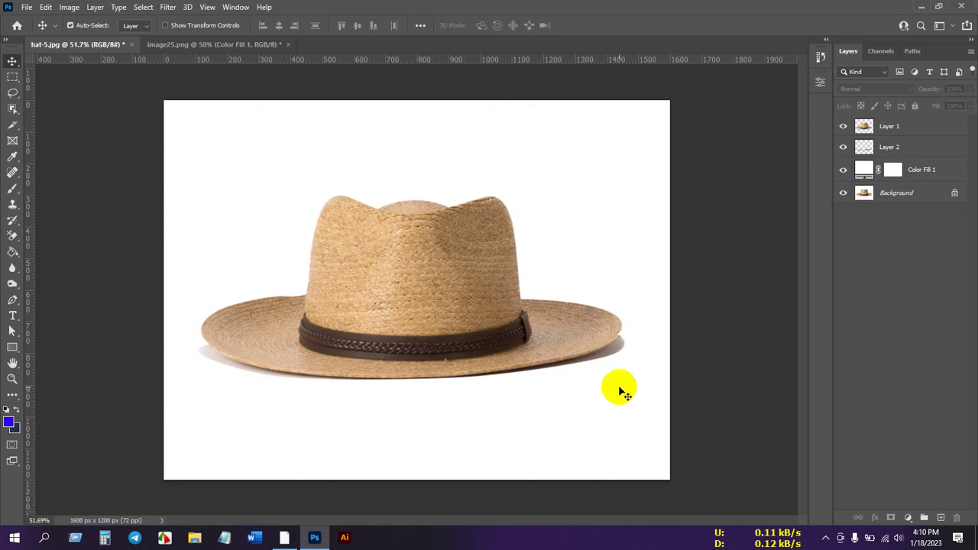
{"action": "left_click", "coordinate": [843, 193]}
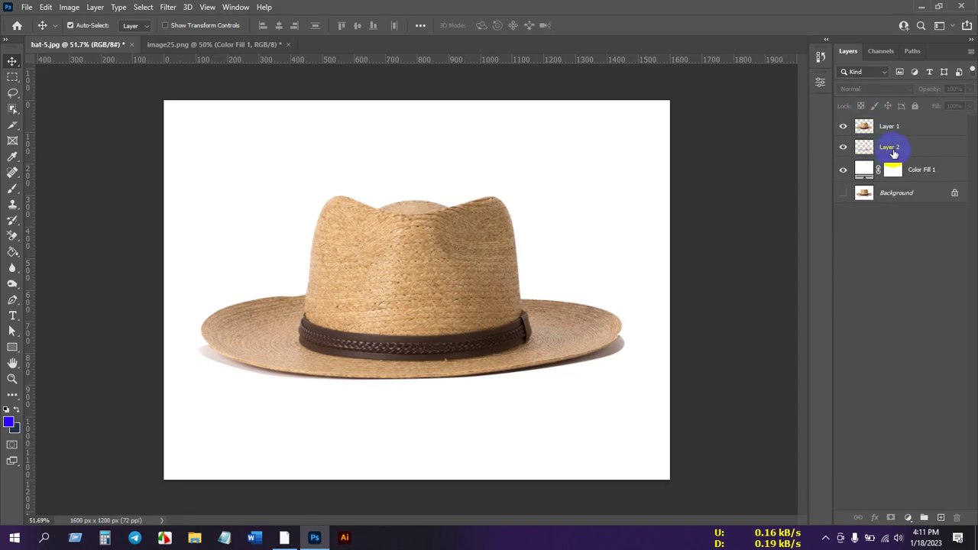
Step: Rename the copied shadow layer, Layer 2, as "Real Shsdow"
{"action": "double_click", "coordinate": [881, 148]}
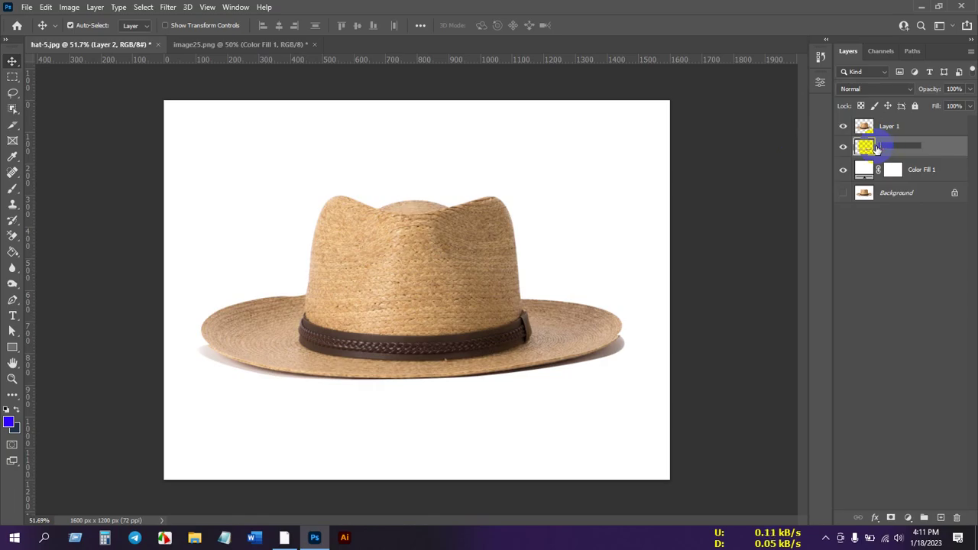
{"action": "type", "text": "eal Shadow"}
{"action": "key", "text": "Return"}
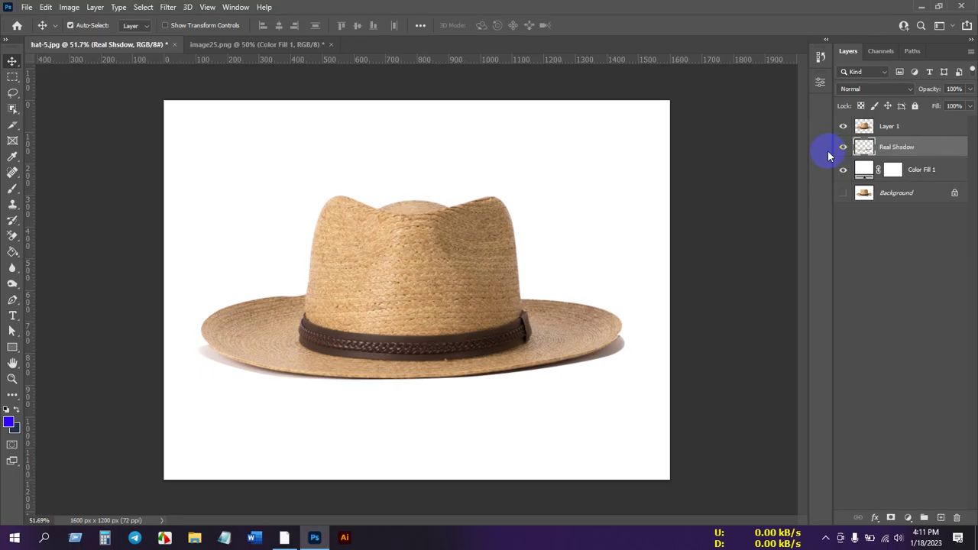
Step: Hide the Real Shsdow layer and add a new empty layer between it and Layer 1
{"action": "left_click", "coordinate": [843, 149]}
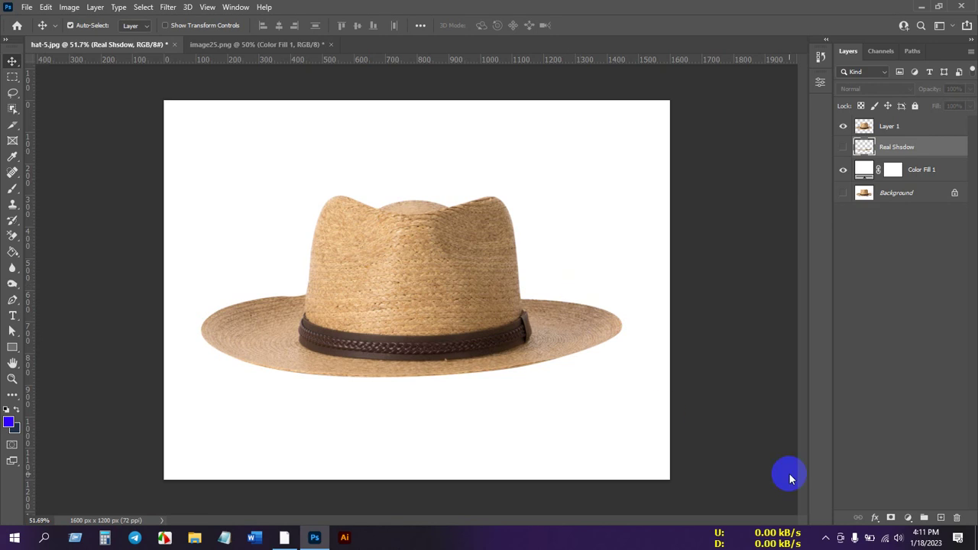
{"action": "left_click", "coordinate": [827, 538]}
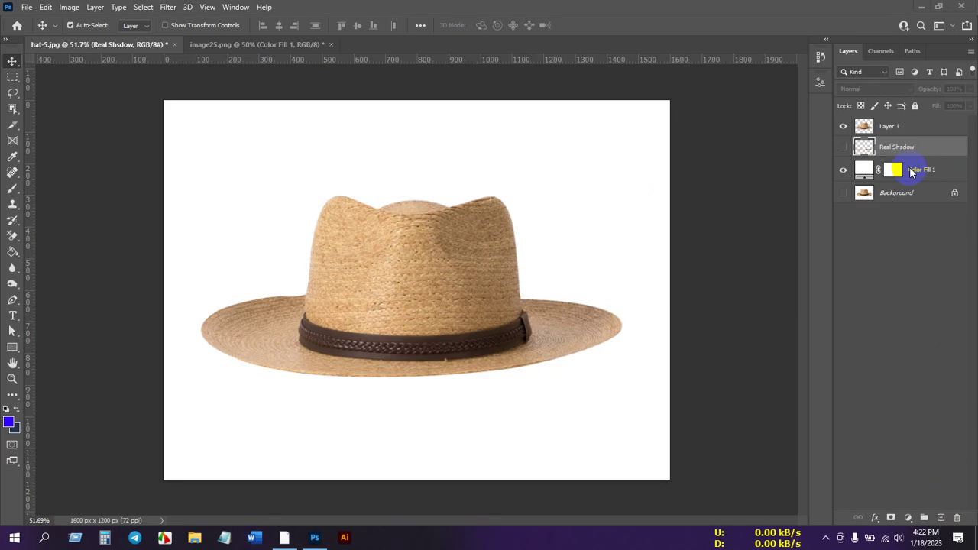
{"action": "left_click", "coordinate": [942, 518]}
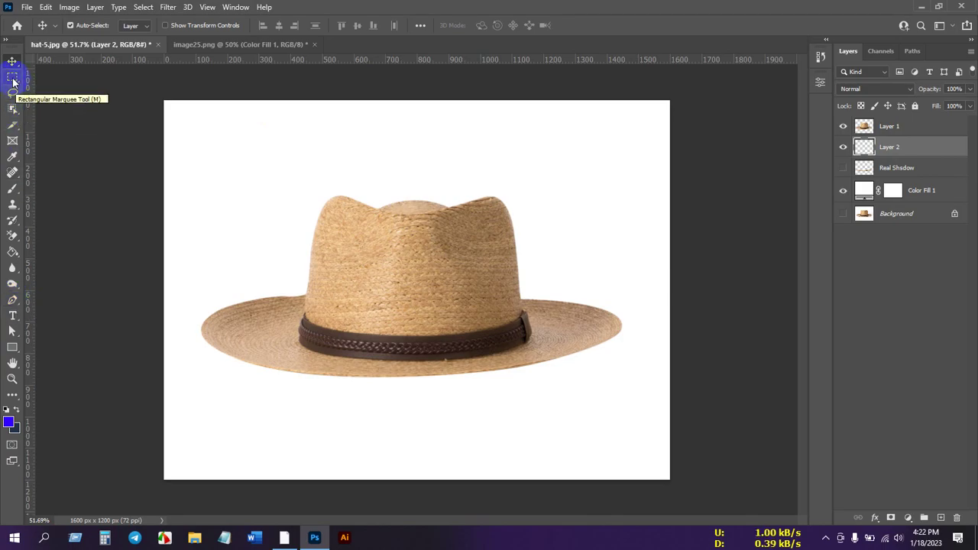
Step: Draw a closed Pen path on the new layer, curving just below the hat's brim and returning across the brim's lower part
{"action": "left_click", "coordinate": [13, 301]}
{"action": "left_click", "coordinate": [899, 153]}
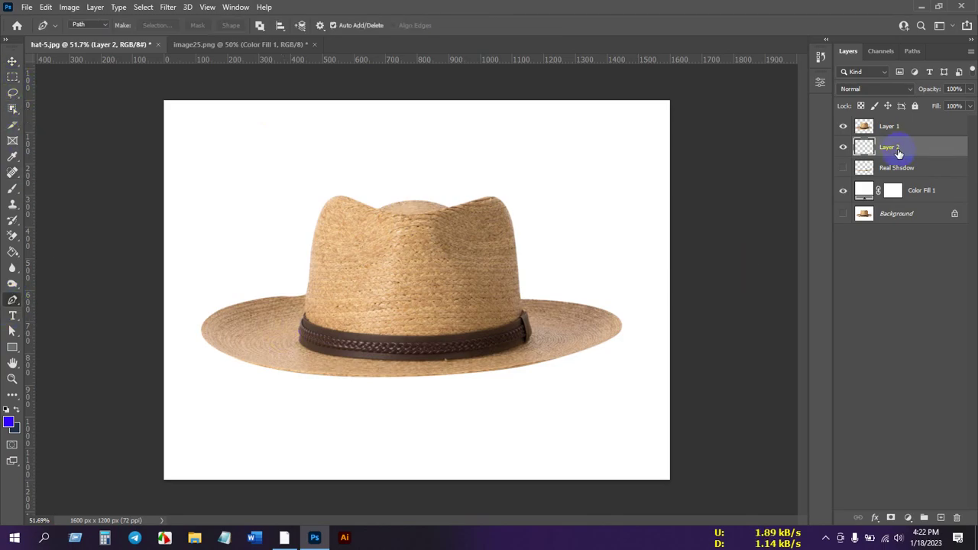
{"action": "left_click", "coordinate": [209, 344]}
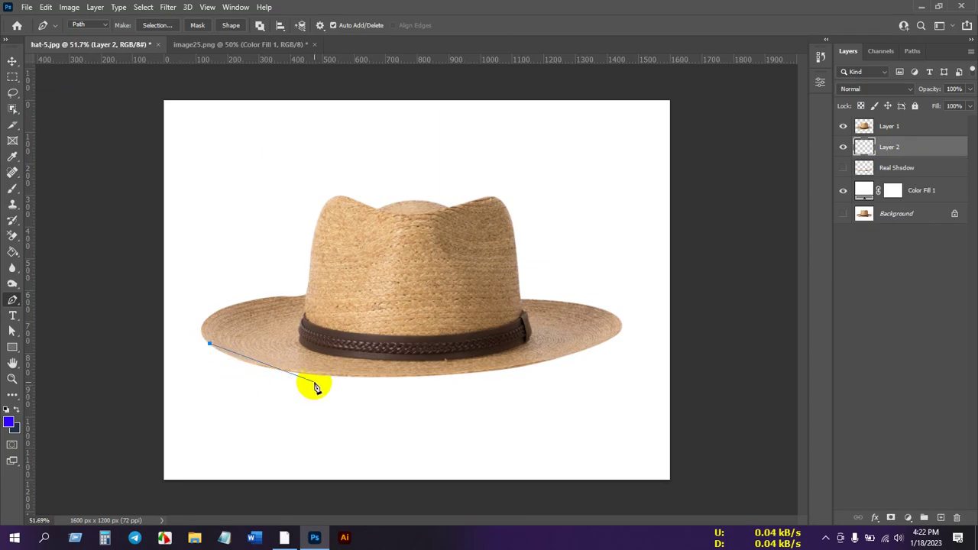
{"action": "left_click_drag", "start_coordinate": [314, 382], "coordinate": [421, 394]}
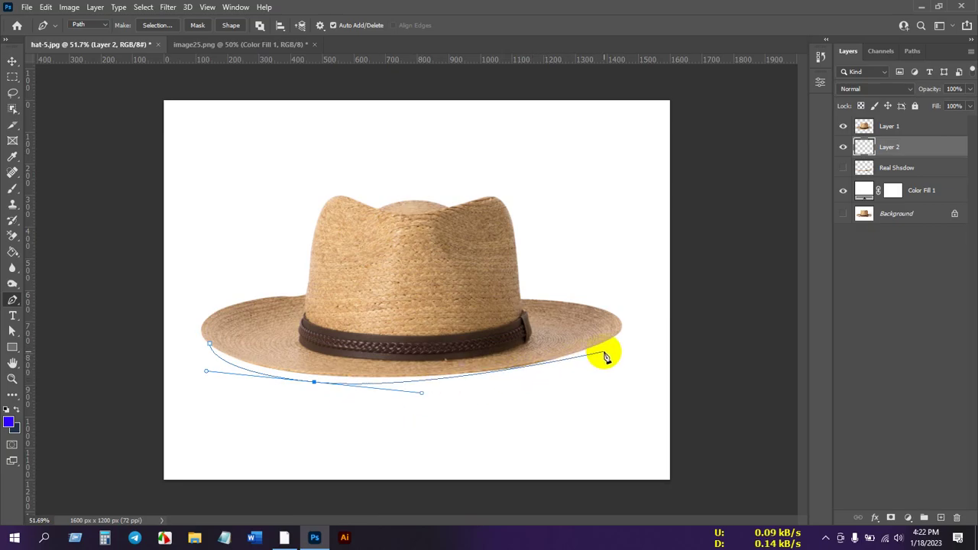
{"action": "left_click_drag", "start_coordinate": [604, 351], "coordinate": [668, 327]}
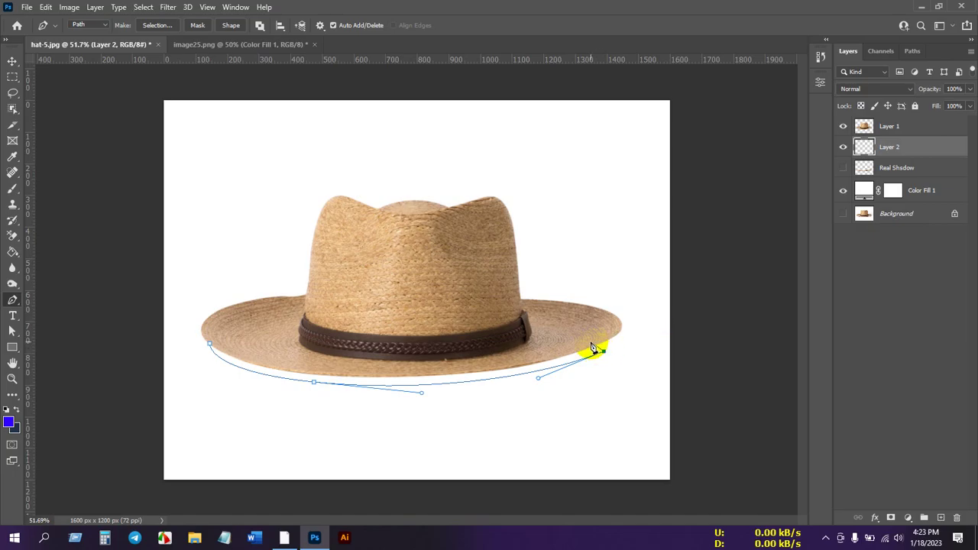
{"action": "left_click_drag", "start_coordinate": [593, 348], "coordinate": [556, 347]}
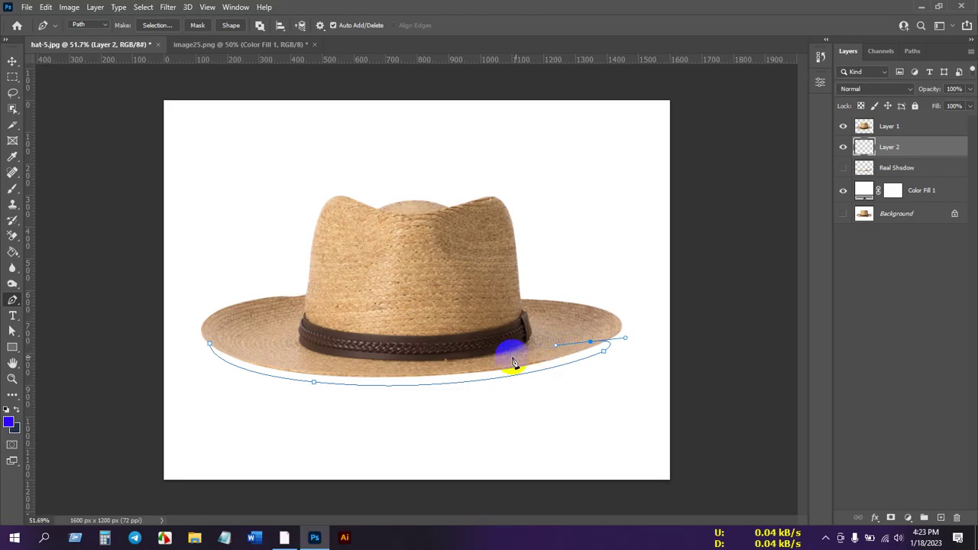
{"action": "left_click_drag", "start_coordinate": [486, 359], "coordinate": [346, 371]}
{"action": "left_click", "coordinate": [346, 366]}
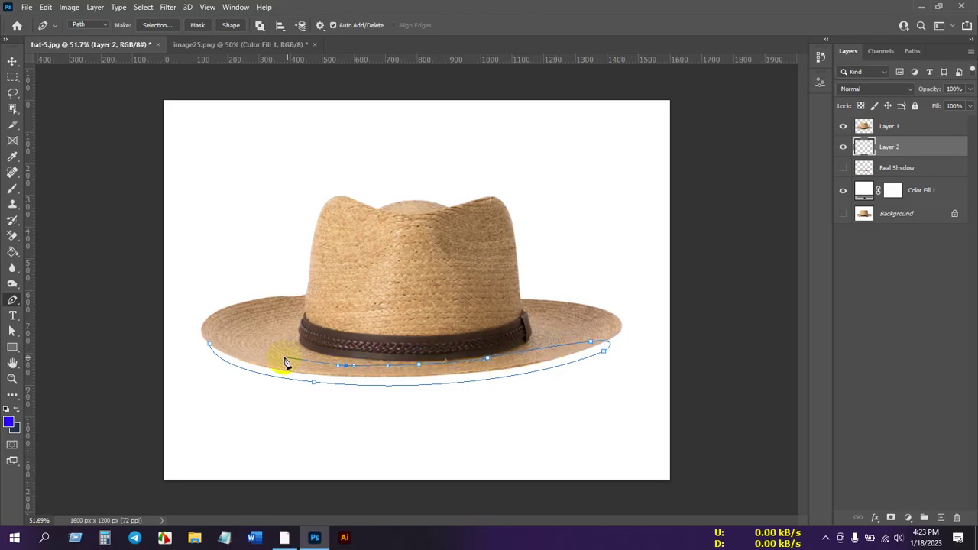
{"action": "left_click", "coordinate": [277, 356]}
{"action": "left_click", "coordinate": [236, 347]}
{"action": "left_click", "coordinate": [211, 344]}
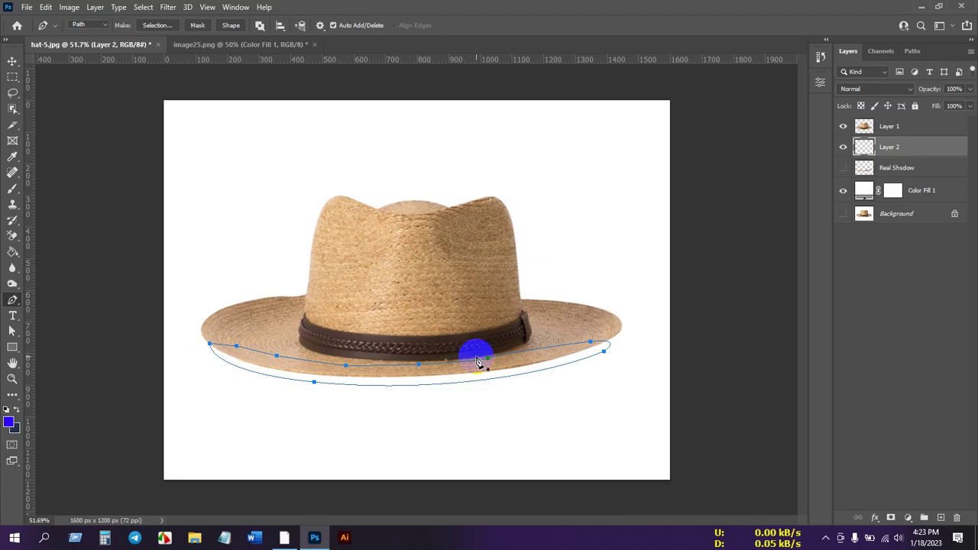
Step: Convert the path to a selection, fill it with black on the new layer, and deselect
{"action": "key", "text": "ctrl+Return"}
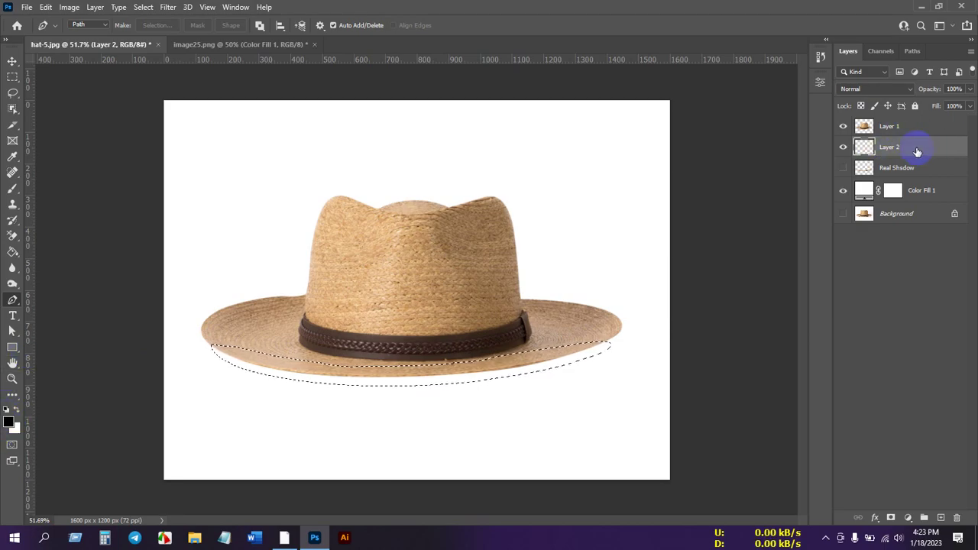
{"action": "key", "text": "alt+BackSpace"}
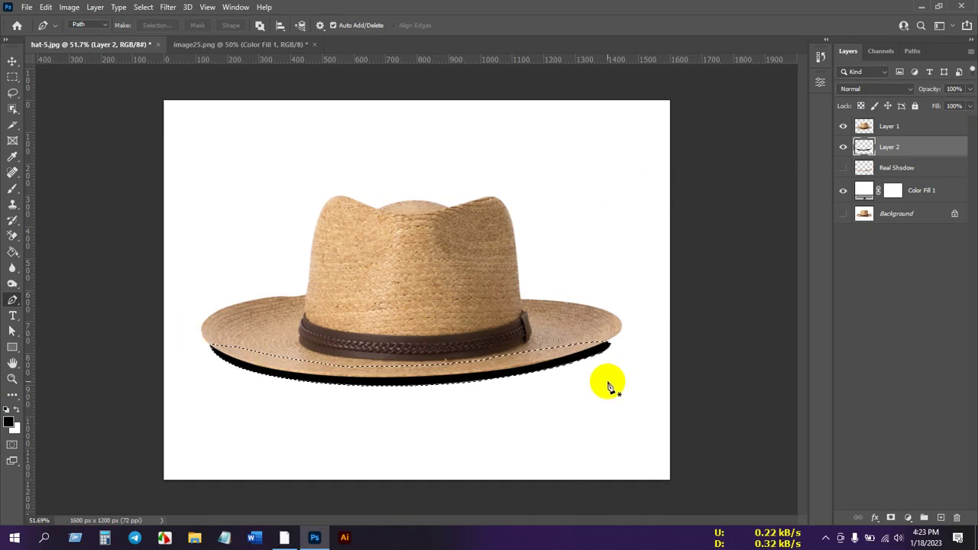
{"action": "key", "text": "ctrl+d"}
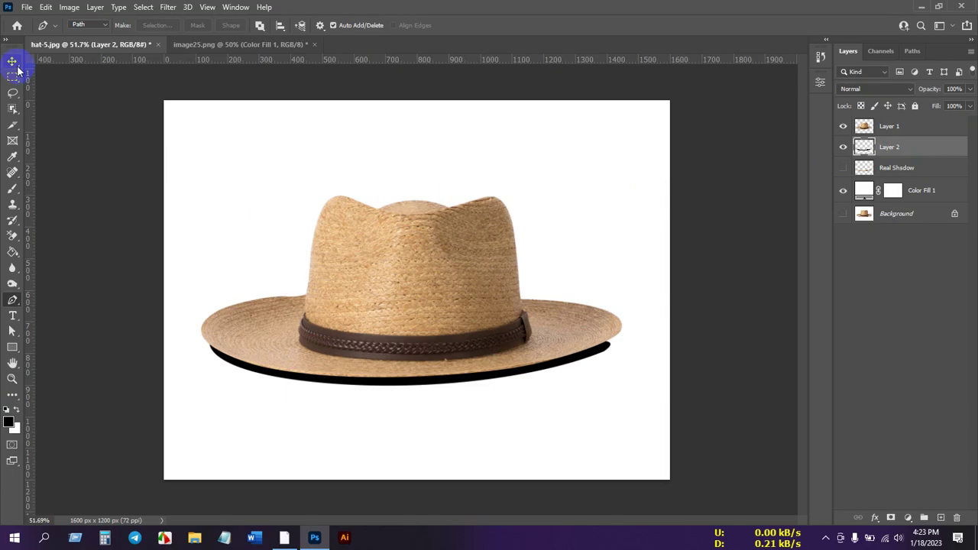
Step: Apply a Gaussian Blur with a 20-pixel radius to the black shadow shape on Layer 2
{"action": "left_click", "coordinate": [13, 62]}
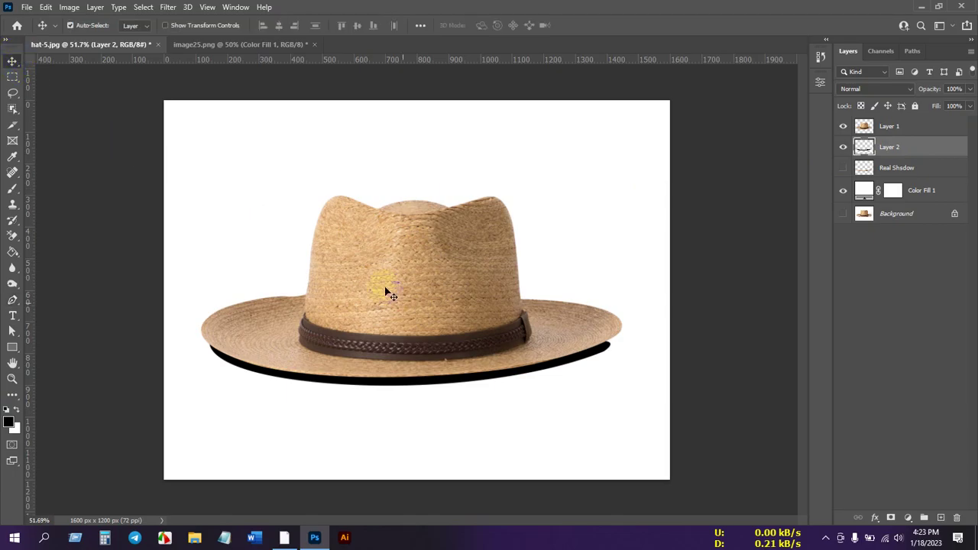
{"action": "left_click", "coordinate": [415, 345]}
{"action": "left_click", "coordinate": [393, 382]}
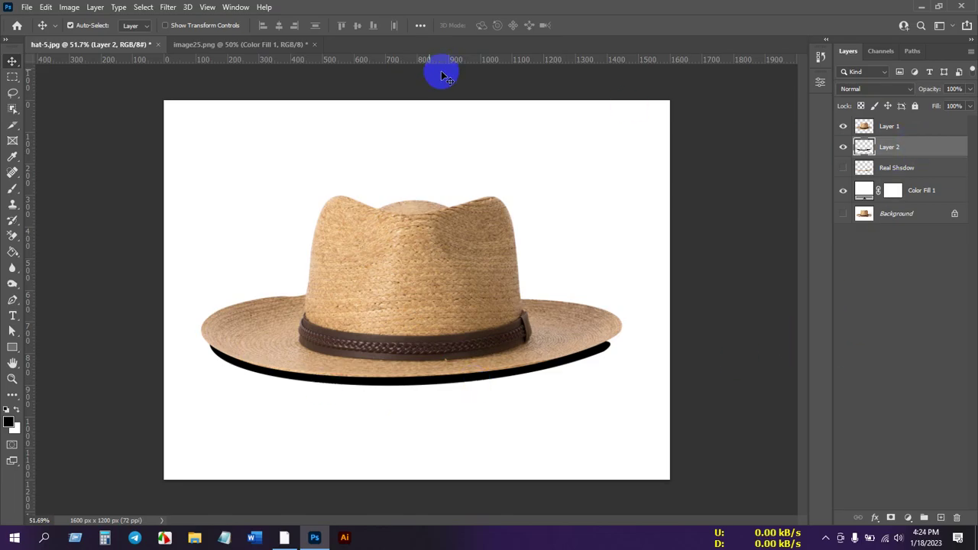
{"action": "left_click", "coordinate": [167, 7]}
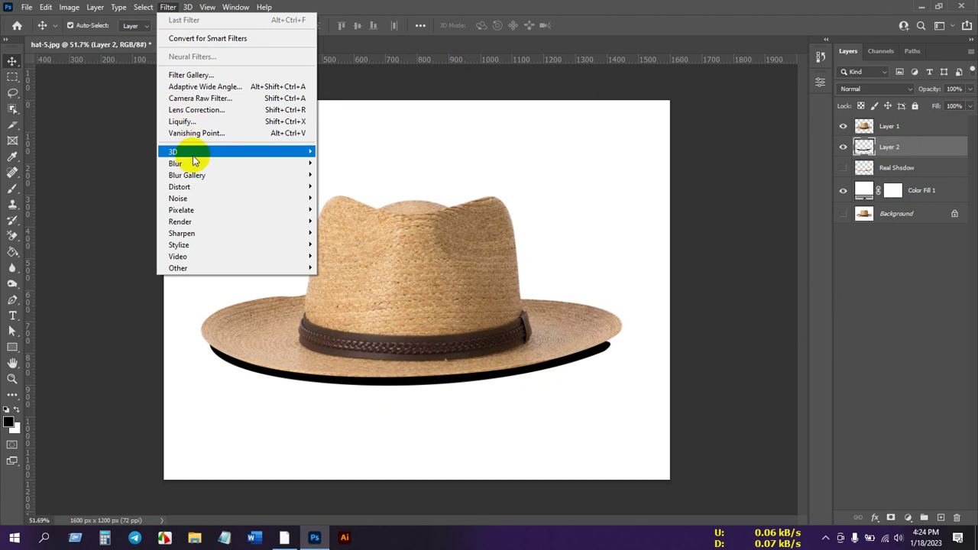
{"action": "mouse_move", "coordinate": [192, 162]}
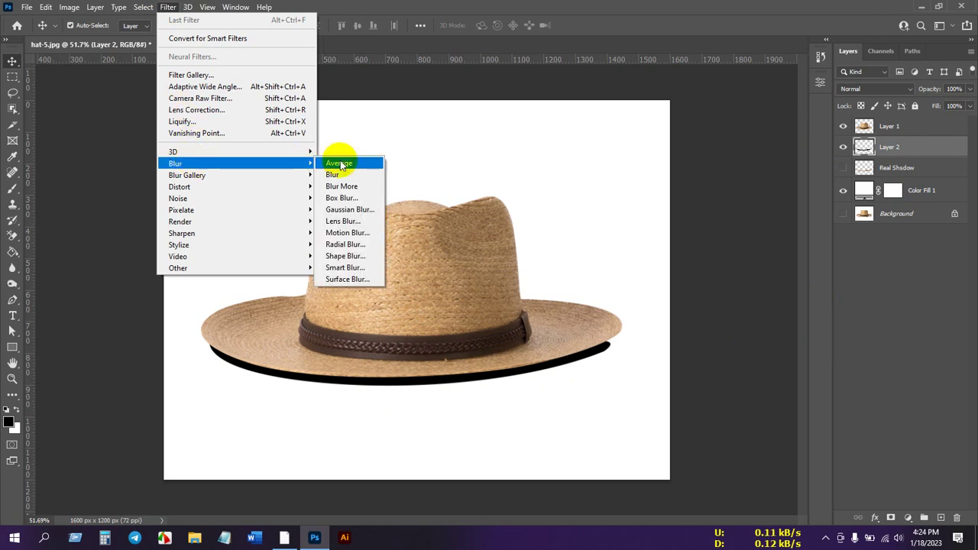
{"action": "left_click", "coordinate": [353, 213]}
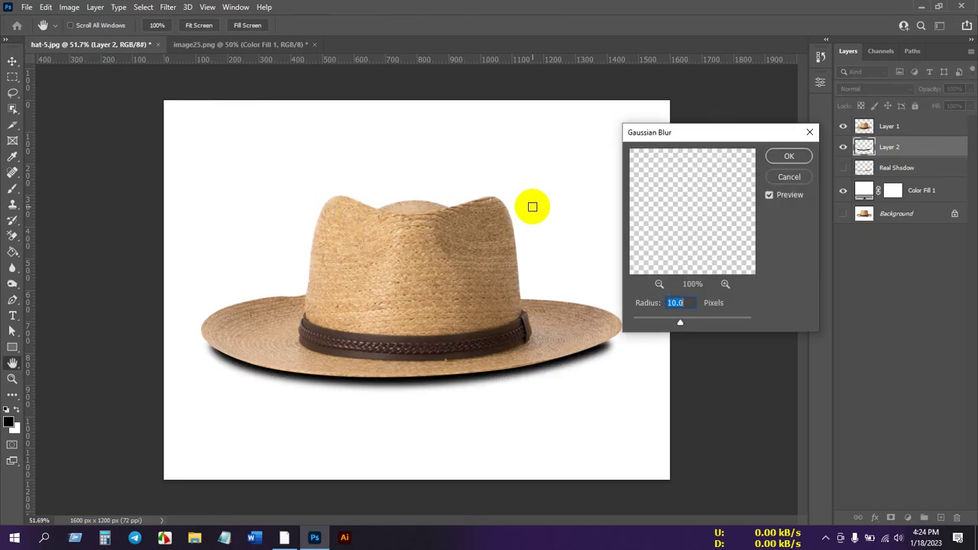
{"action": "left_click_drag", "start_coordinate": [720, 139], "coordinate": [785, 87]}
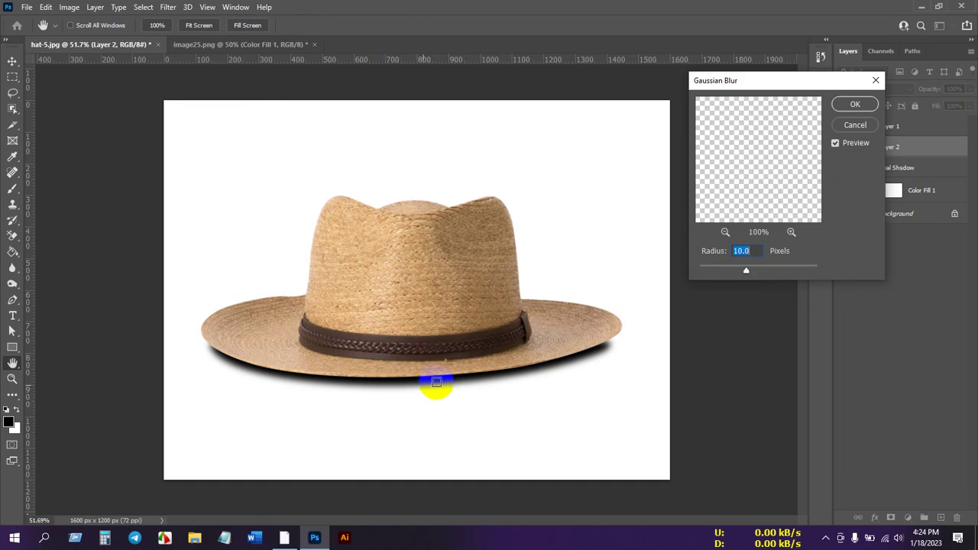
{"action": "left_click_drag", "start_coordinate": [748, 276], "coordinate": [760, 275]}
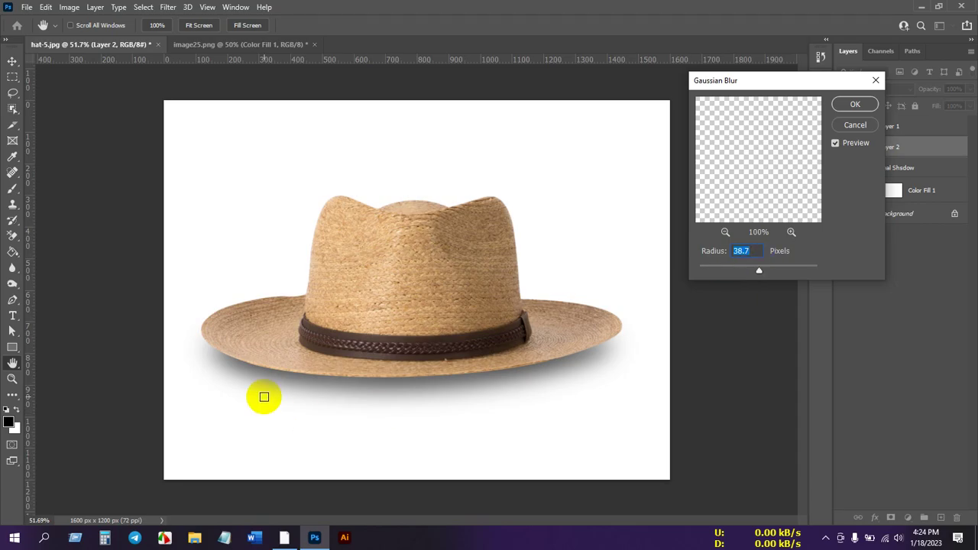
{"action": "left_click_drag", "start_coordinate": [759, 271], "coordinate": [753, 274]}
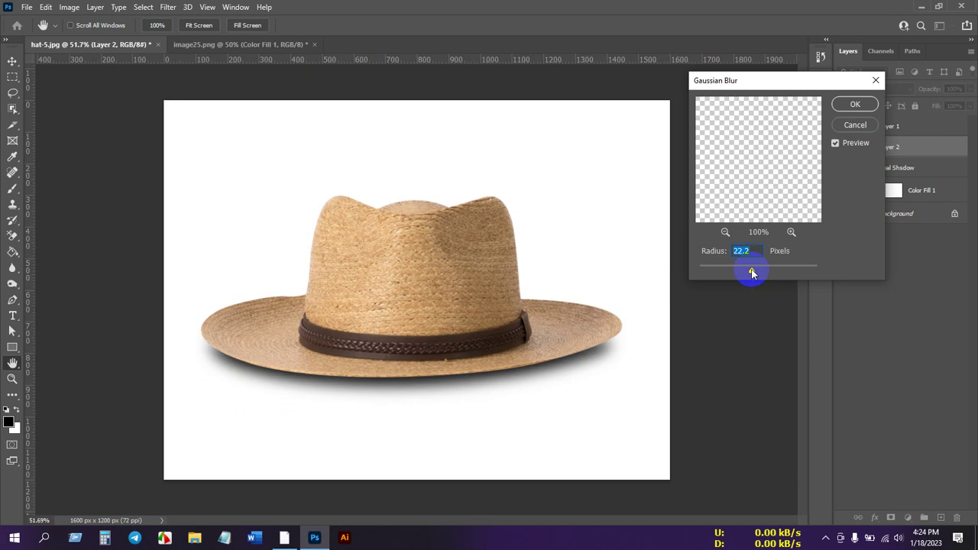
{"action": "type", "text": "20"}
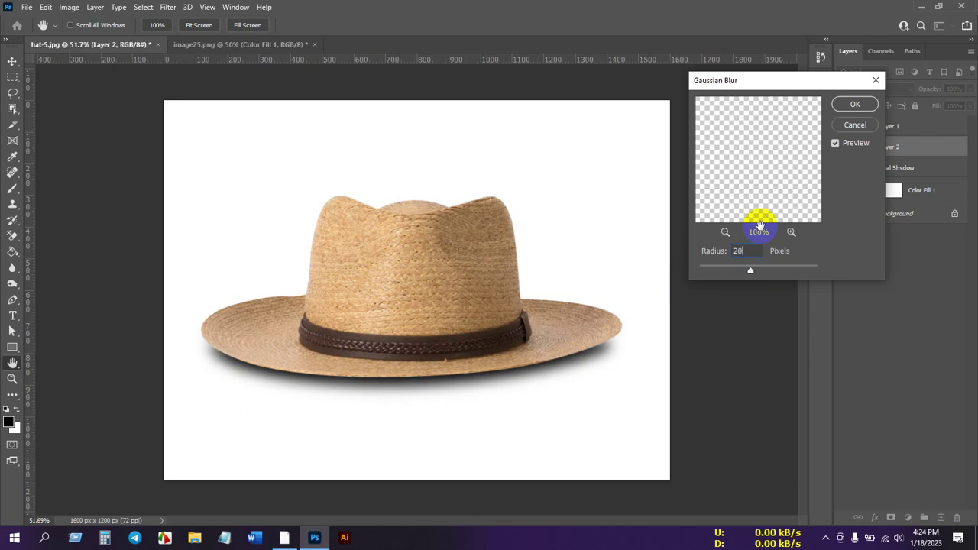
{"action": "left_click", "coordinate": [855, 102]}
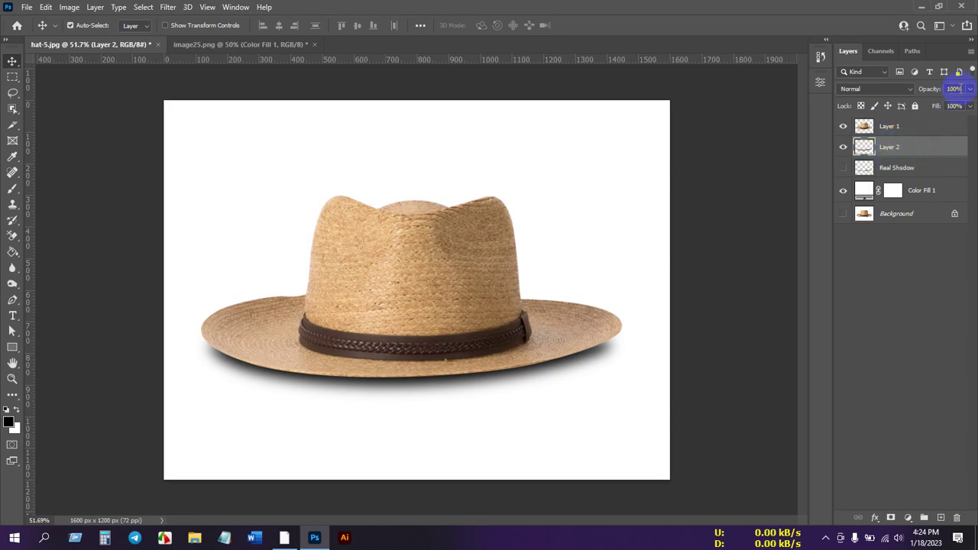
Step: Lower the opacity of the blurred shadow layer, Layer 2, to 35%
{"action": "left_click", "coordinate": [963, 105]}
{"action": "left_click", "coordinate": [970, 89]}
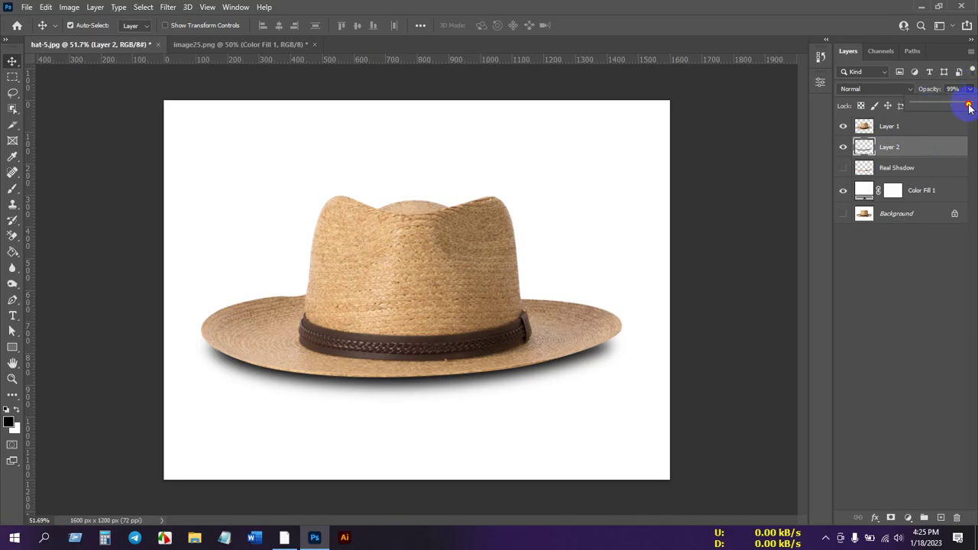
{"action": "left_click_drag", "start_coordinate": [969, 107], "coordinate": [932, 107]}
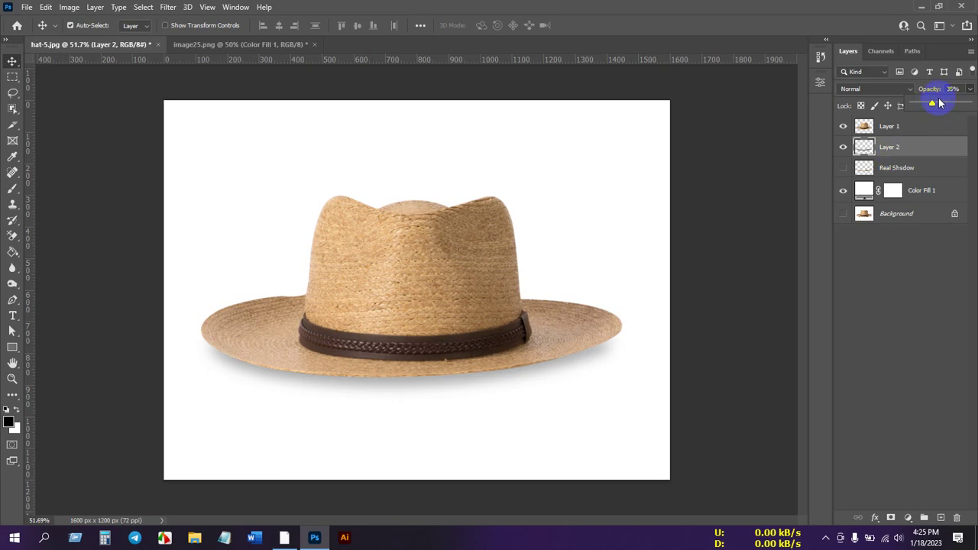
{"action": "left_click", "coordinate": [968, 89]}
{"action": "left_click", "coordinate": [860, 263]}
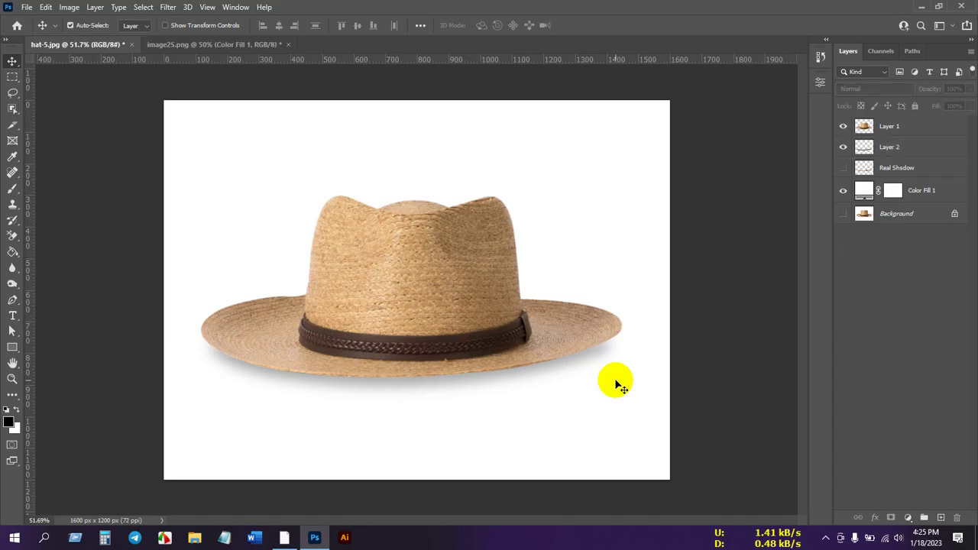
Step: Shift the Layer 2 shadow vertically, bringing it back up until it sits directly beneath the hat's brim
{"action": "left_click", "coordinate": [889, 150]}
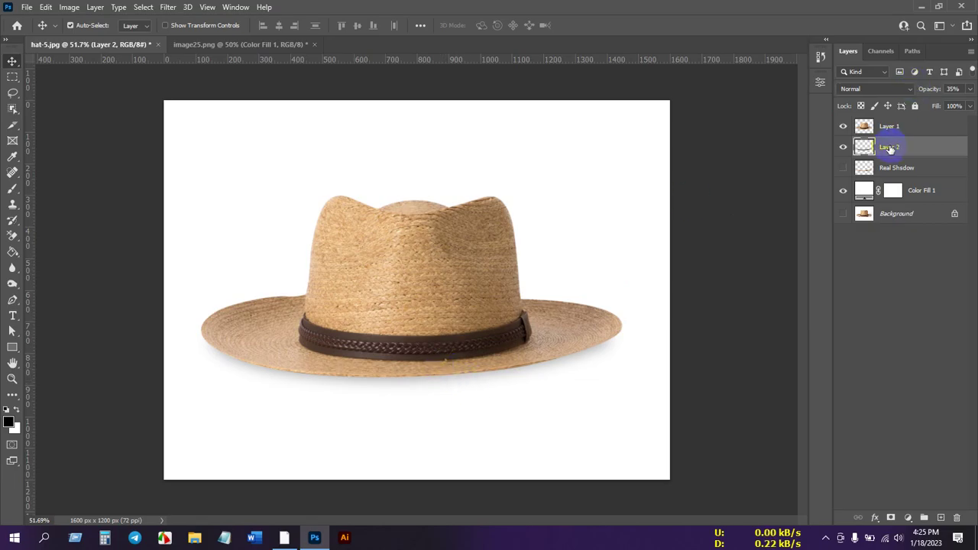
{"action": "mouse_move", "coordinate": [890, 149]}
{"action": "left_mouse_down"}
{"action": "mouse_move", "coordinate": [902, 159]}
{"action": "mouse_move", "coordinate": [889, 147]}
{"action": "left_mouse_up"}
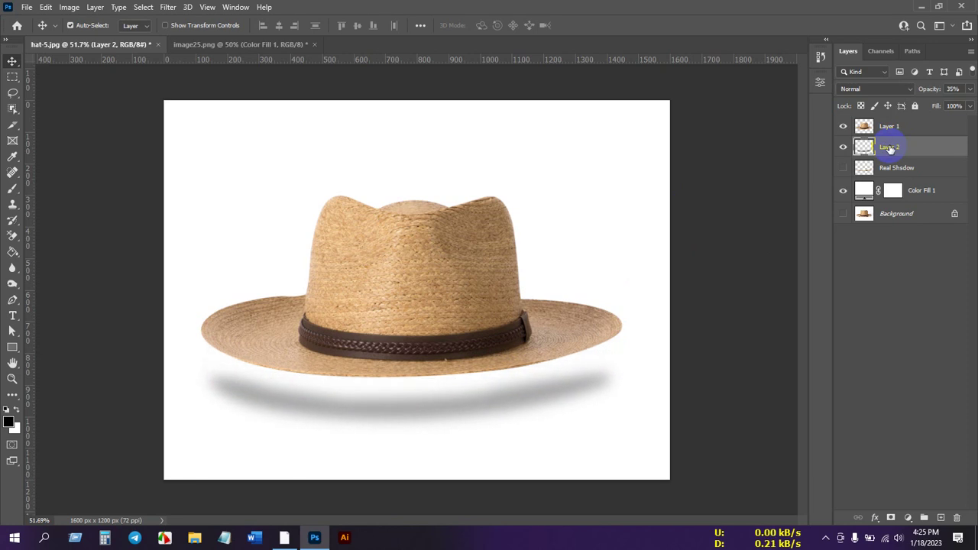
{"action": "key", "text": "shift+Up"}
{"action": "key", "text": "shift+Up"}
{"action": "key", "text": "shift+Up"}
{"action": "key", "text": "shift+Up"}
{"action": "key", "text": "shift+Up"}
{"action": "key", "text": "shift+Up"}
{"action": "key", "text": "shift+Up"}
{"action": "key", "text": "shift+Up"}
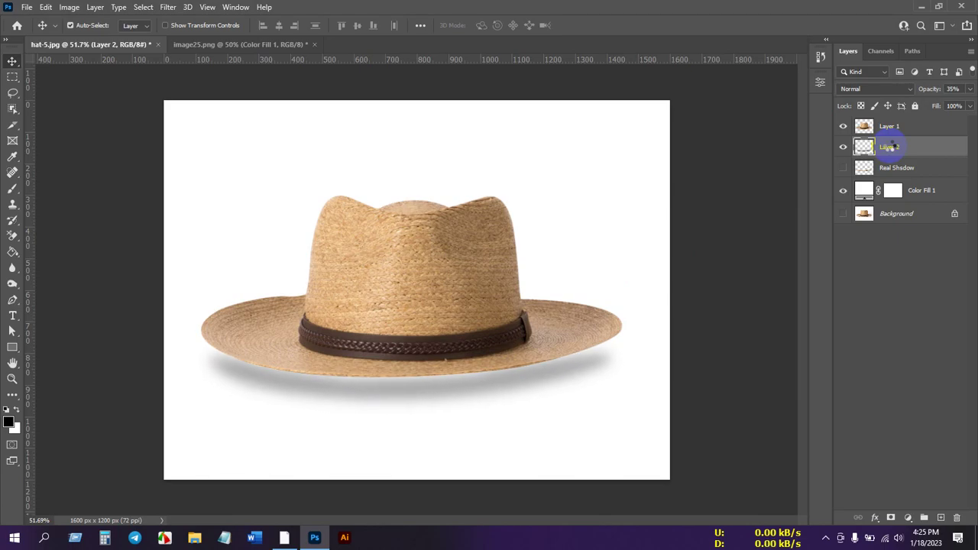
{"action": "key", "text": "shift+Up"}
{"action": "key", "text": "shift+Up"}
{"action": "key", "text": "shift+Up"}
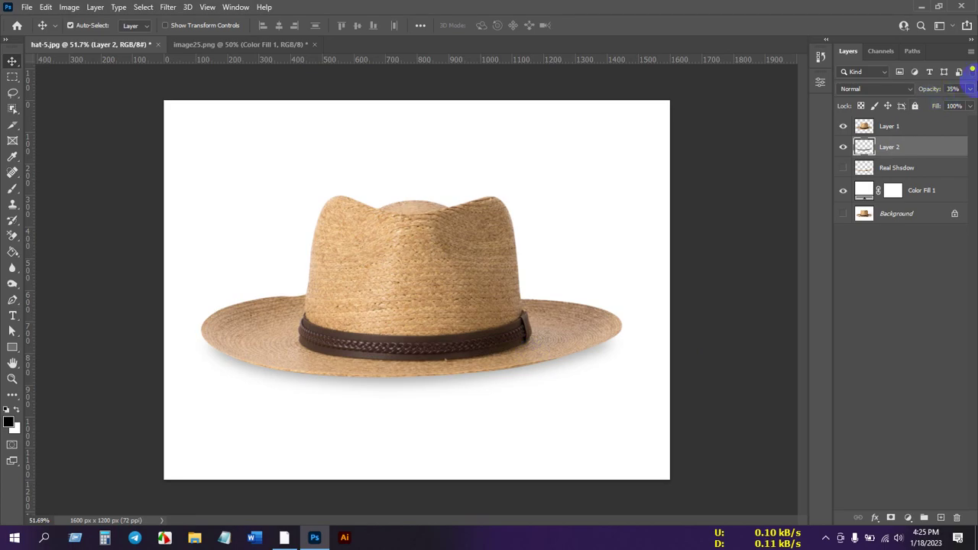
Step: Set the opacity of the Layer 2 shadow to 45%
{"action": "left_click", "coordinate": [961, 89]}
{"action": "type", "text": "43"}
{"action": "key", "text": "Return"}
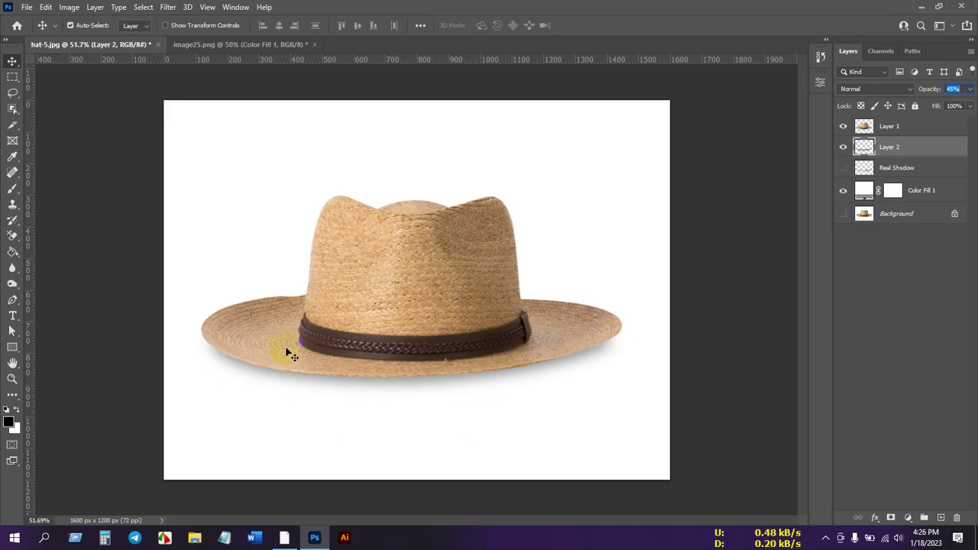
Step: Rename the artificial shadow layer, Layer 2, as "Create Shadow"
{"action": "left_click", "coordinate": [893, 153]}
{"action": "double_click", "coordinate": [886, 146]}
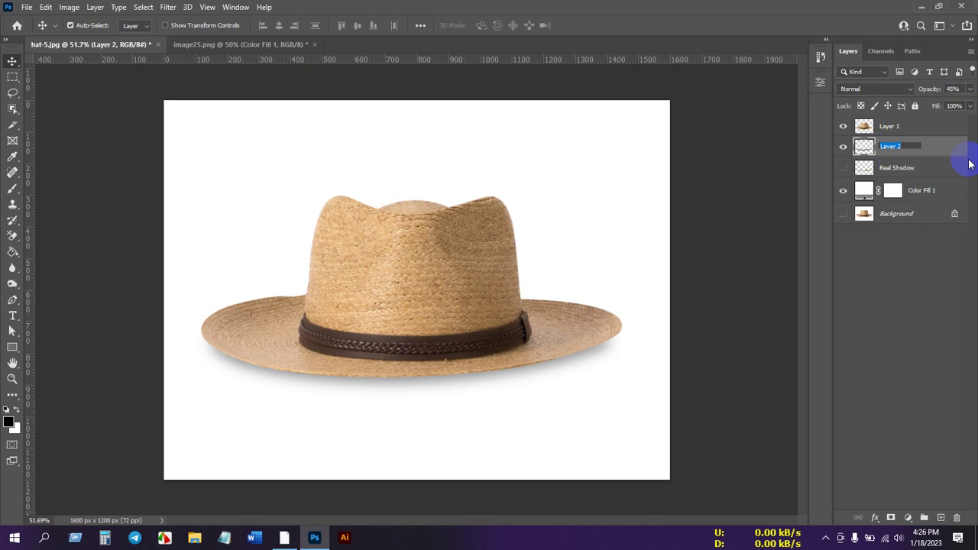
{"action": "type", "text": "Cret"}
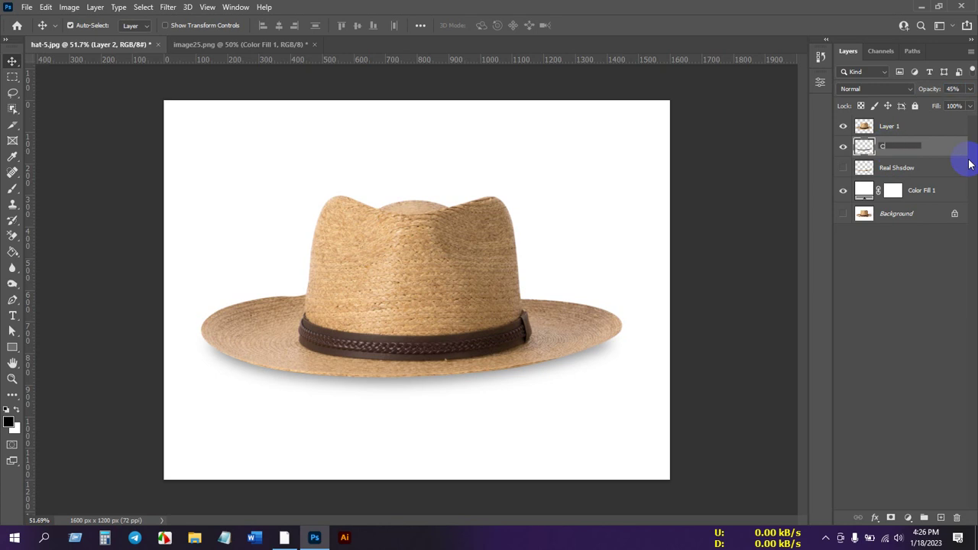
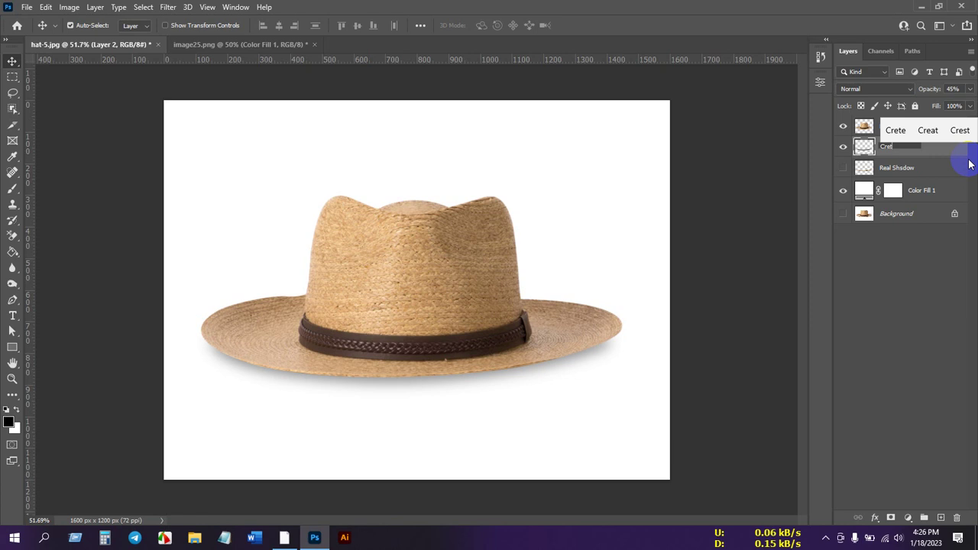
{"action": "key", "text": "BackSpace"}
{"action": "key", "text": "BackSpace"}
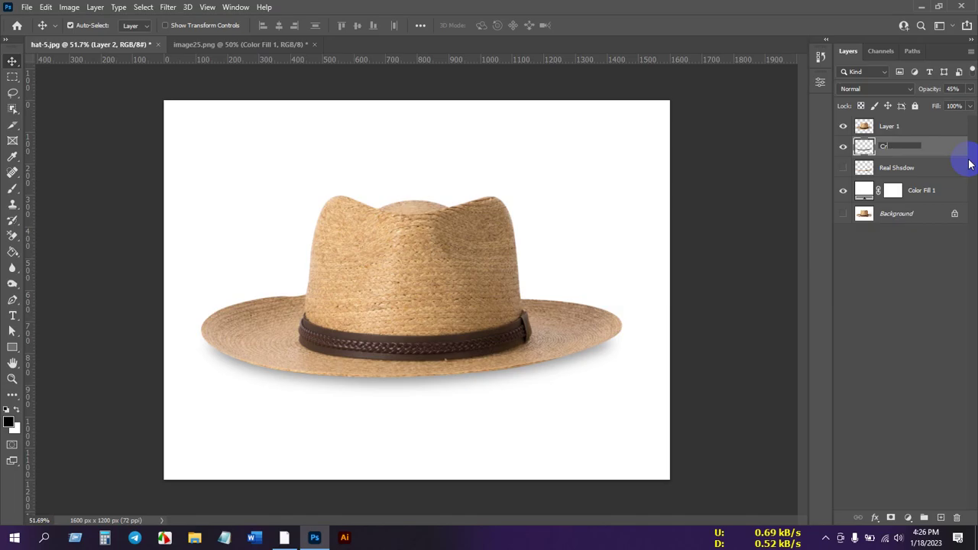
{"action": "type", "text": "eate Shadow"}
{"action": "key", "text": "Return"}
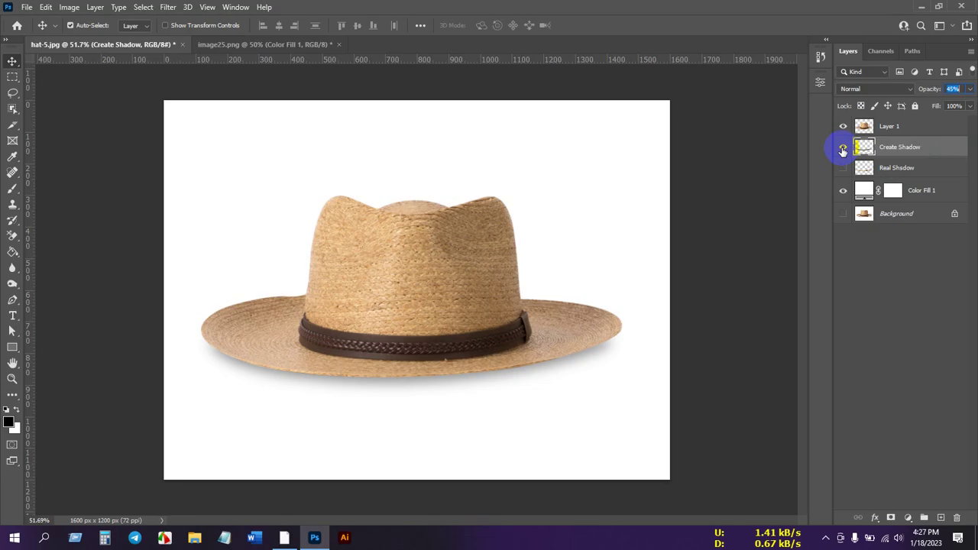
Step: Hide the Create Shadow layer and enable a Drop Shadow effect on the hat layer, Layer 1
{"action": "left_click", "coordinate": [843, 148]}
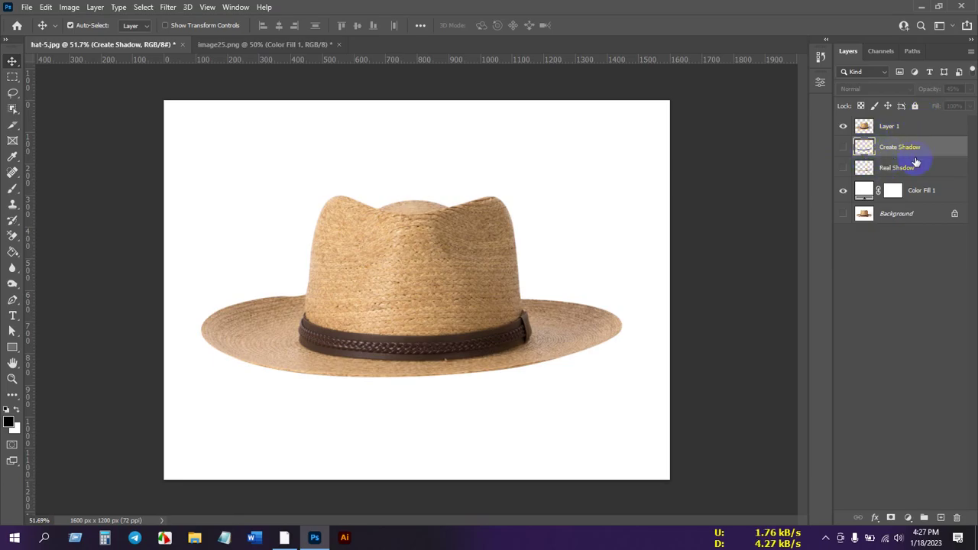
{"action": "left_click", "coordinate": [917, 132]}
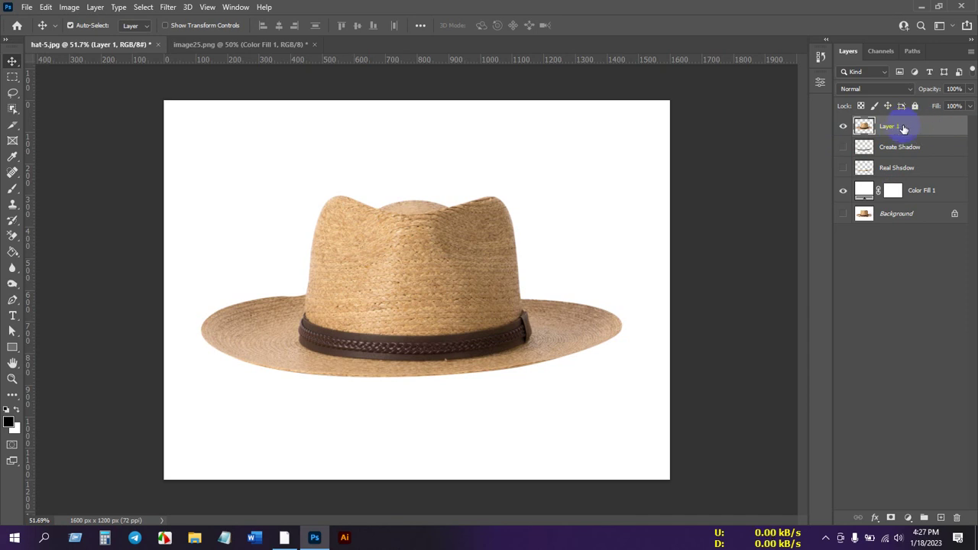
{"action": "right_click", "coordinate": [920, 128]}
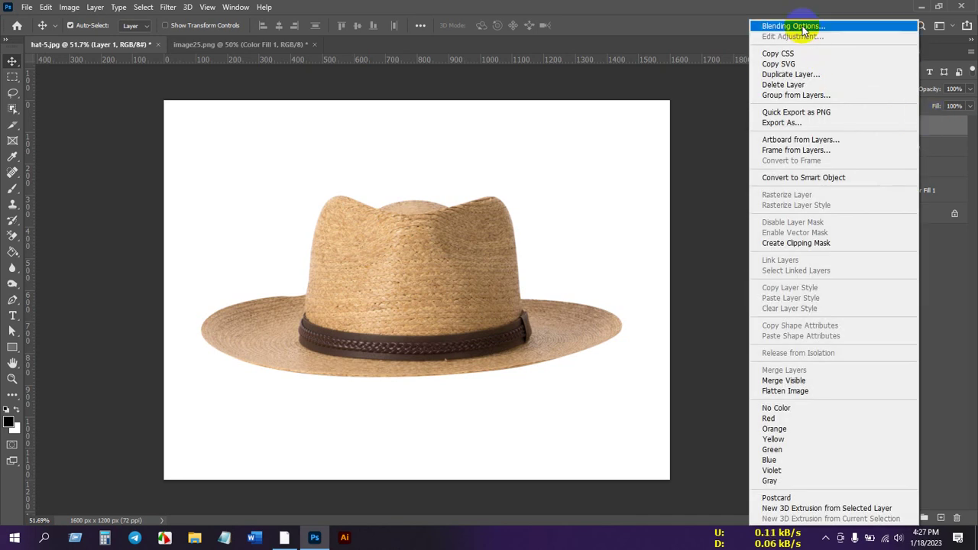
{"action": "left_click", "coordinate": [795, 25]}
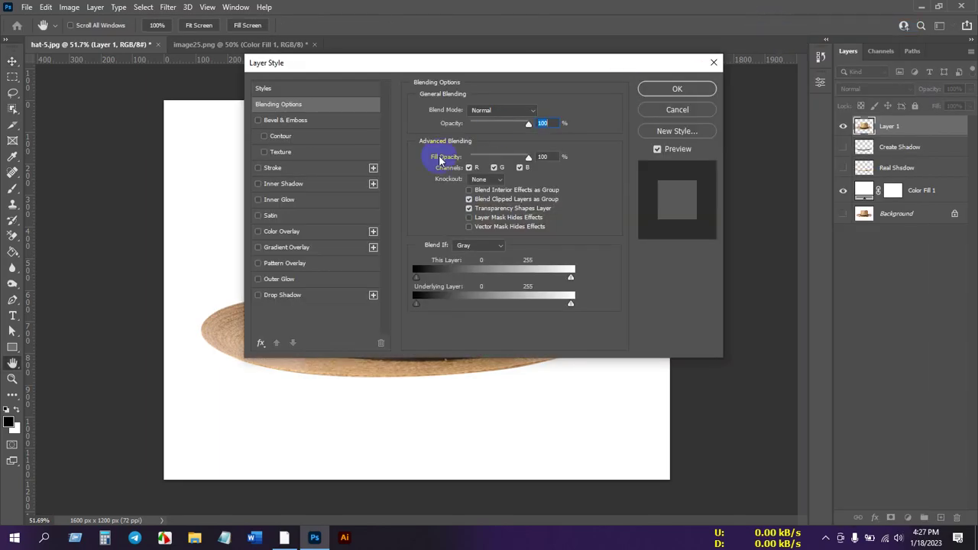
{"action": "left_click", "coordinate": [283, 298]}
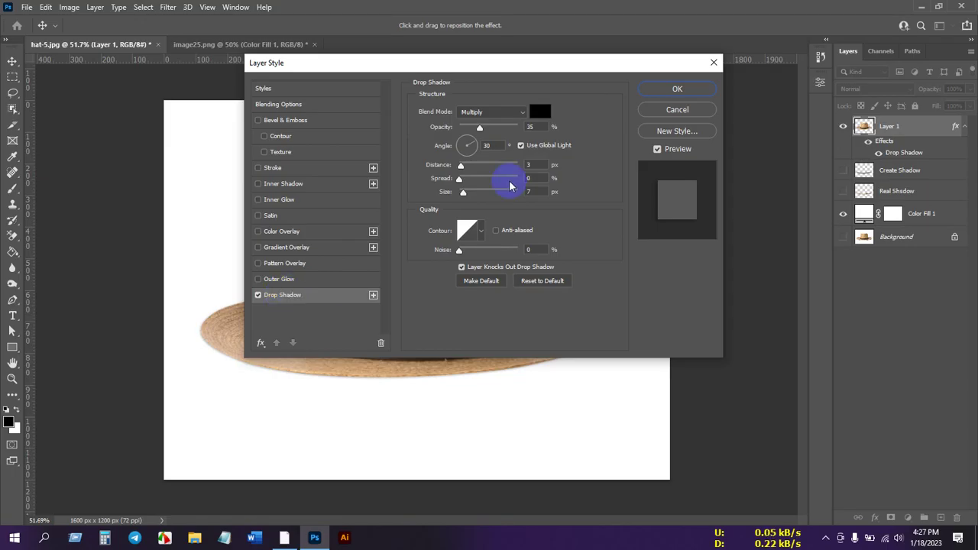
{"action": "left_click_drag", "start_coordinate": [490, 71], "coordinate": [545, 69]}
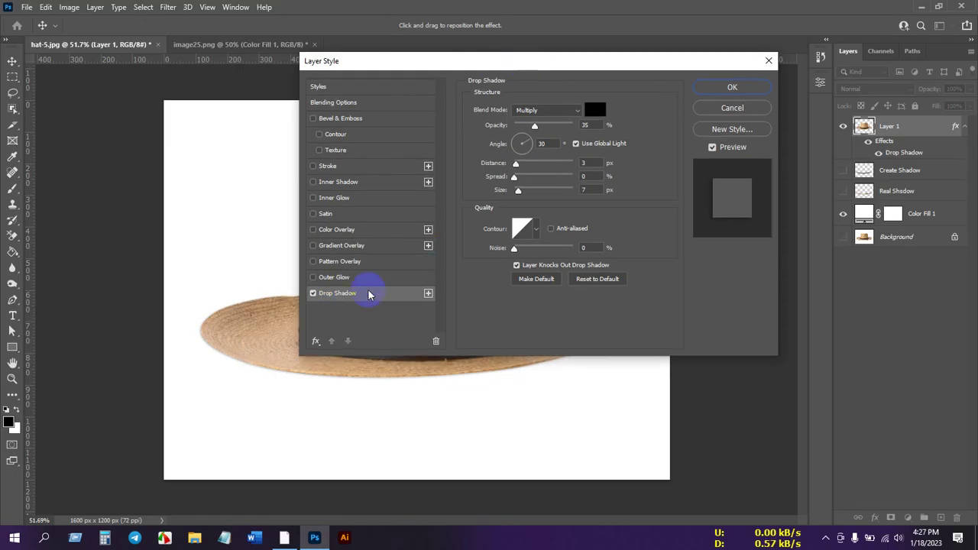
{"action": "left_click", "coordinate": [313, 294]}
{"action": "left_click", "coordinate": [313, 293]}
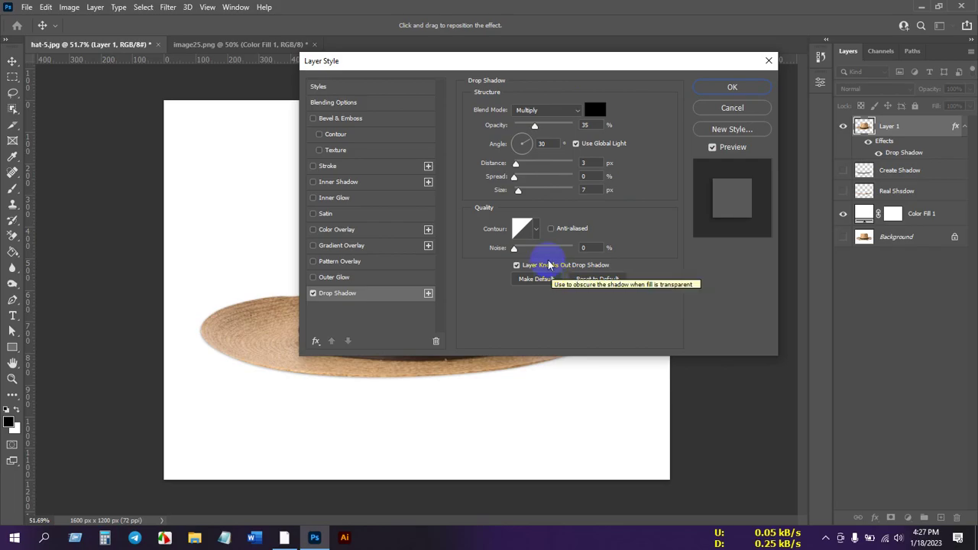
Step: Set the hat's drop shadow to Normal blend mode, 100% opacity and a 90° angle
{"action": "left_click_drag", "start_coordinate": [621, 47], "coordinate": [714, 34]}
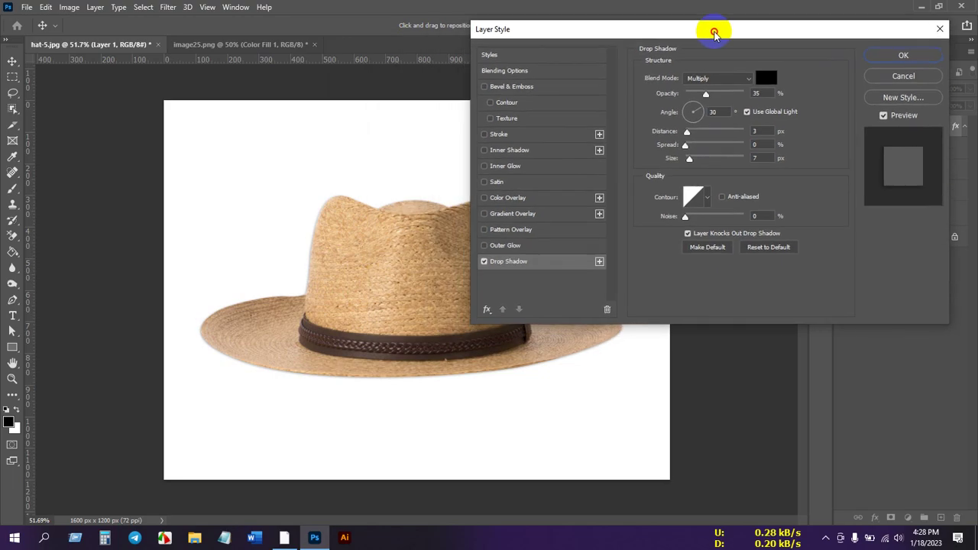
{"action": "left_click", "coordinate": [711, 83]}
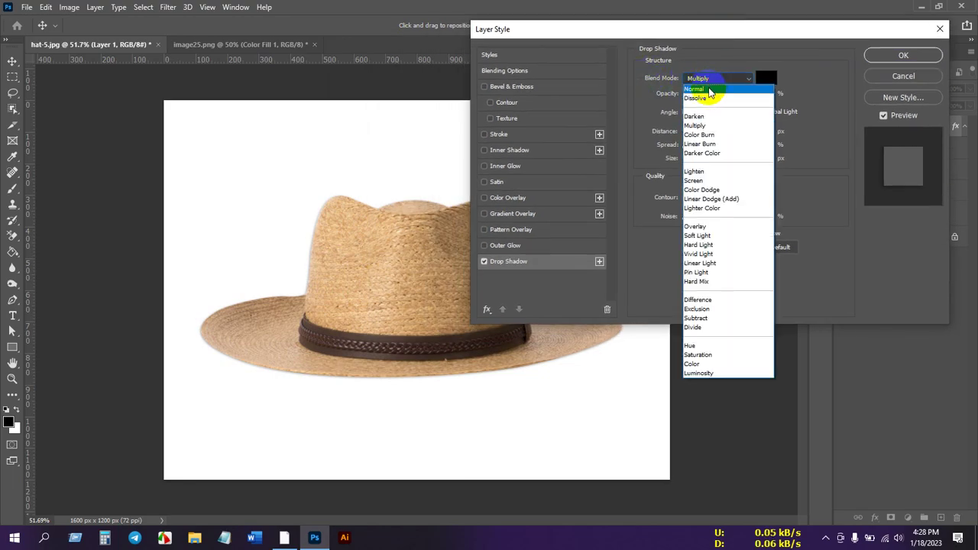
{"action": "left_click", "coordinate": [707, 90]}
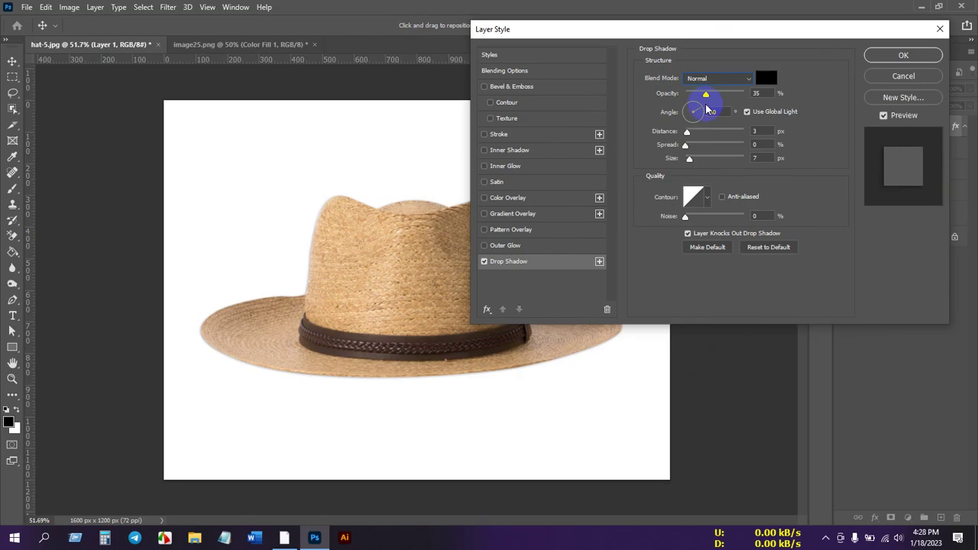
{"action": "left_click_drag", "start_coordinate": [708, 98], "coordinate": [755, 94]}
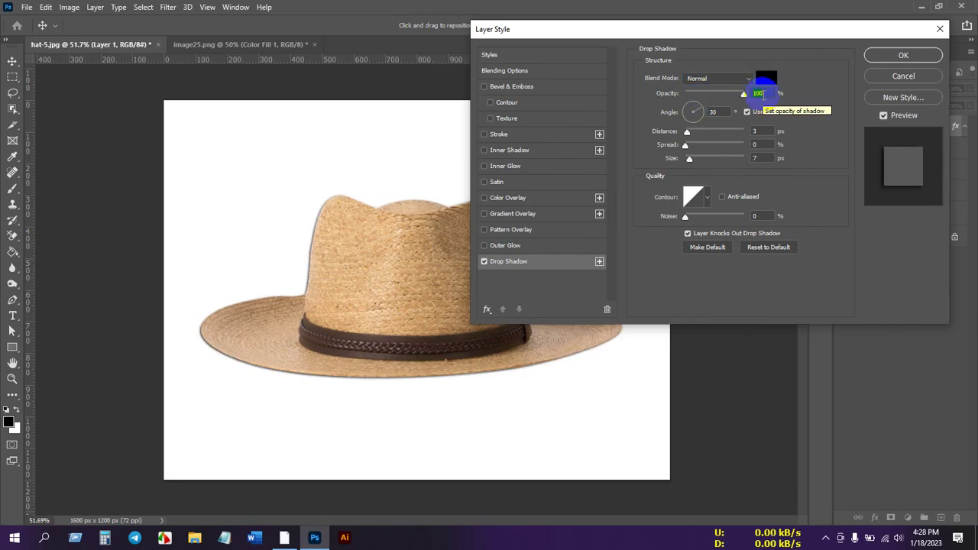
{"action": "double_click", "coordinate": [712, 112]}
{"action": "type", "text": "90"}
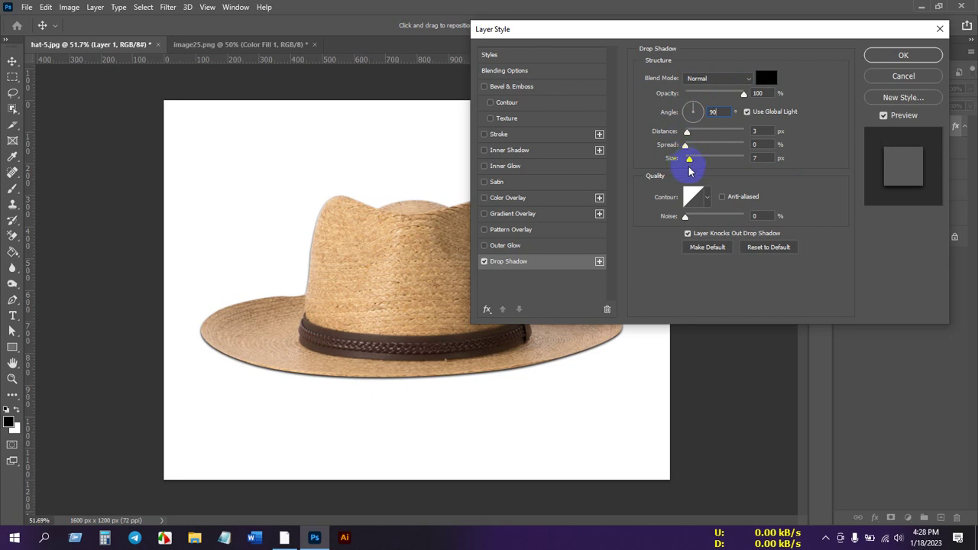
Step: Set the hat's drop shadow to 10 px distance, 40 px size and 40% opacity, and apply the effect
{"action": "left_click_drag", "start_coordinate": [690, 158], "coordinate": [683, 157]}
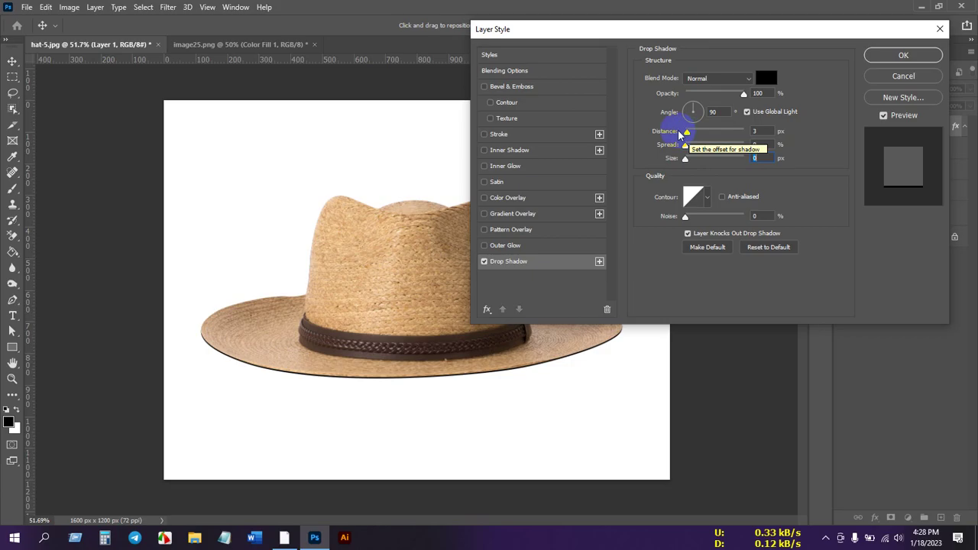
{"action": "mouse_move", "coordinate": [688, 136]}
{"action": "left_mouse_down"}
{"action": "mouse_move", "coordinate": [736, 134]}
{"action": "mouse_move", "coordinate": [690, 133]}
{"action": "left_mouse_up"}
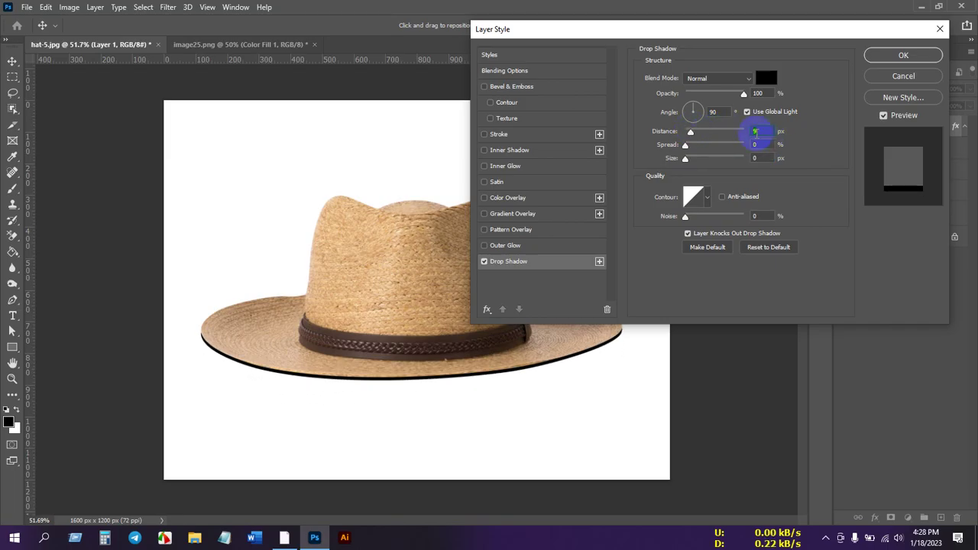
{"action": "type", "text": "10"}
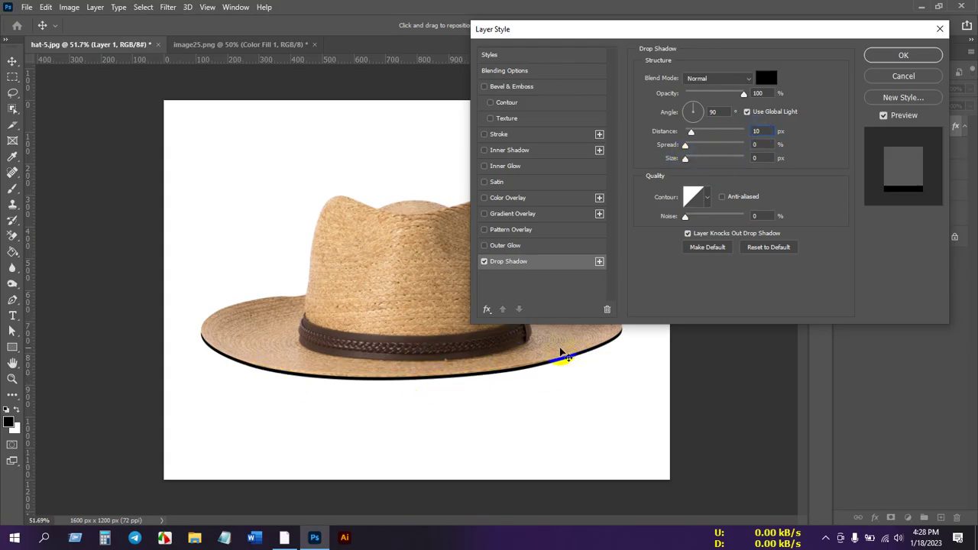
{"action": "left_click", "coordinate": [684, 159]}
{"action": "left_click_drag", "start_coordinate": [685, 162], "coordinate": [698, 160]}
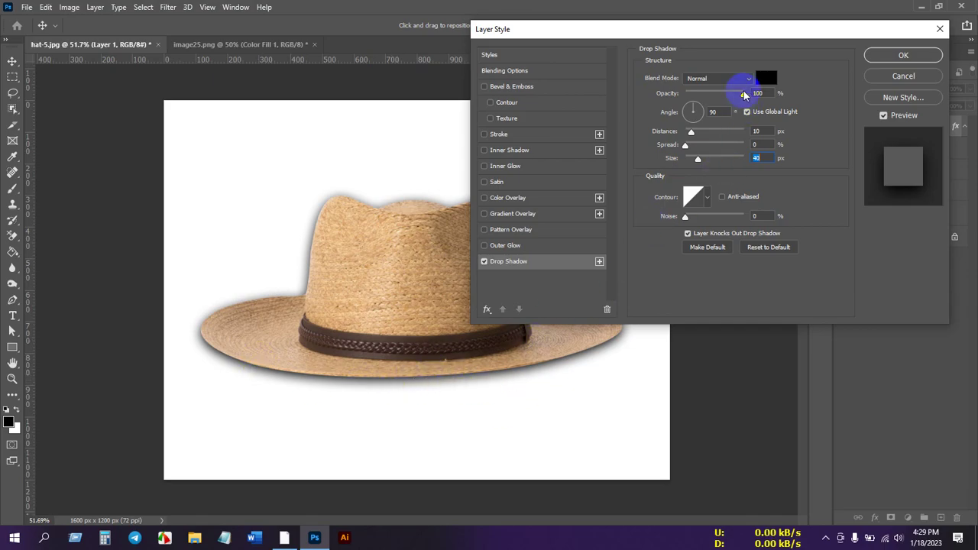
{"action": "left_click_drag", "start_coordinate": [746, 94], "coordinate": [710, 94]}
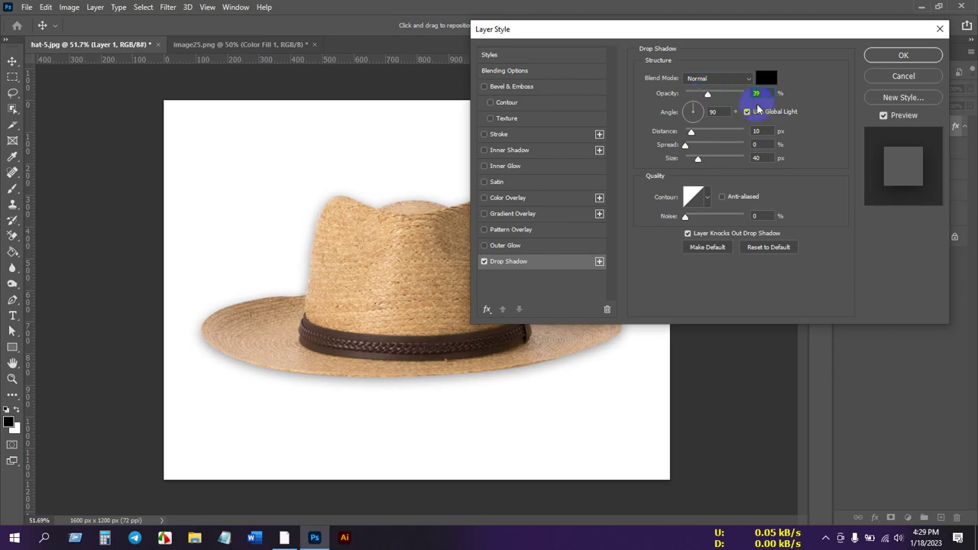
{"action": "left_click", "coordinate": [904, 56]}
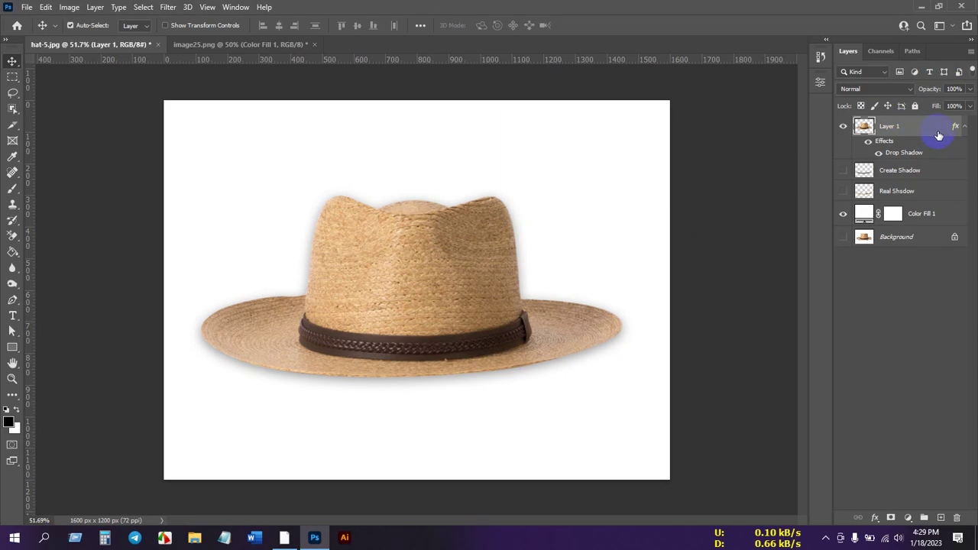
{"action": "left_click", "coordinate": [964, 126]}
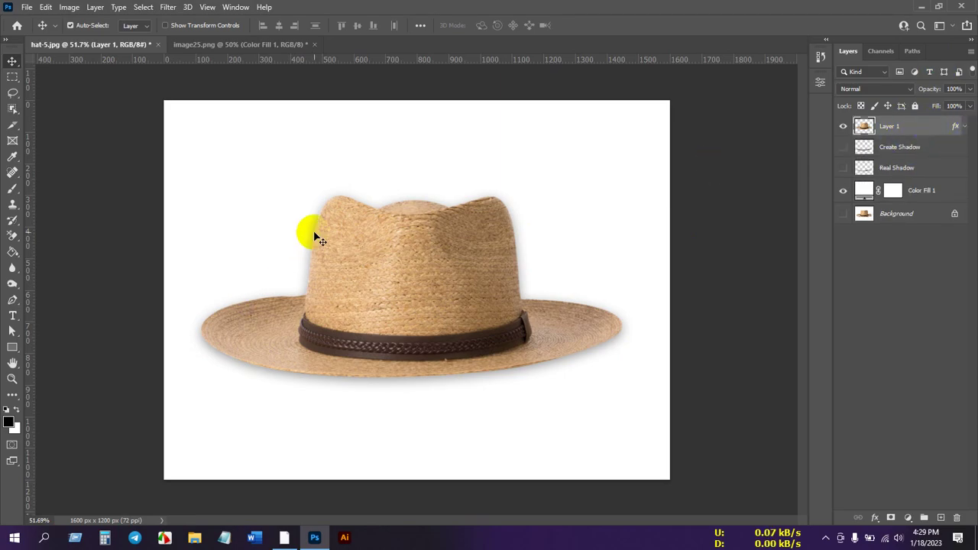
{"action": "left_click", "coordinate": [433, 276]}
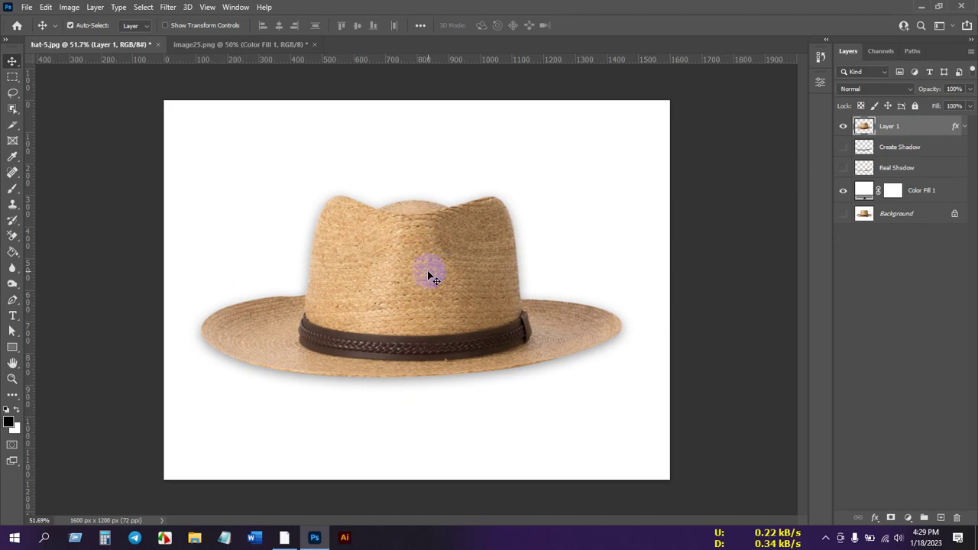
{"action": "left_click", "coordinate": [418, 250]}
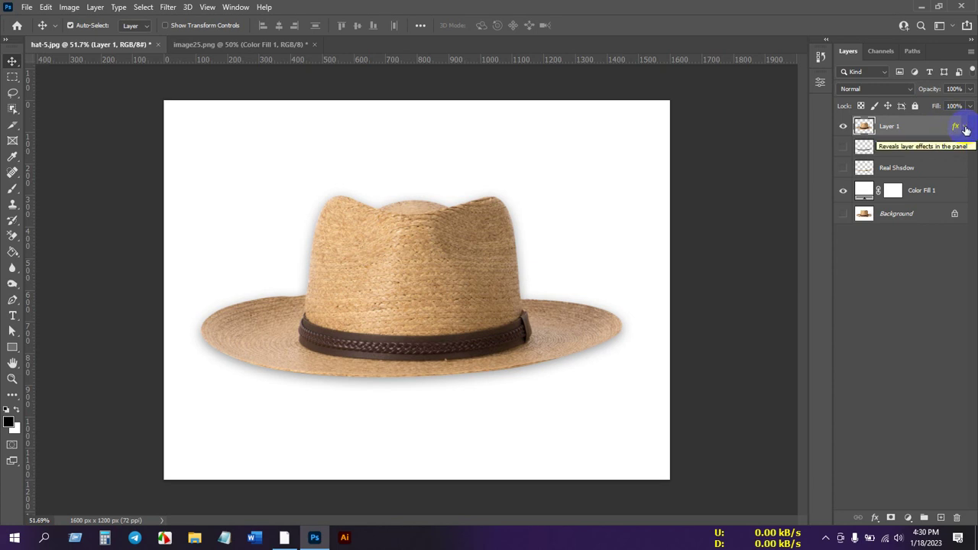
{"action": "left_click", "coordinate": [964, 128]}
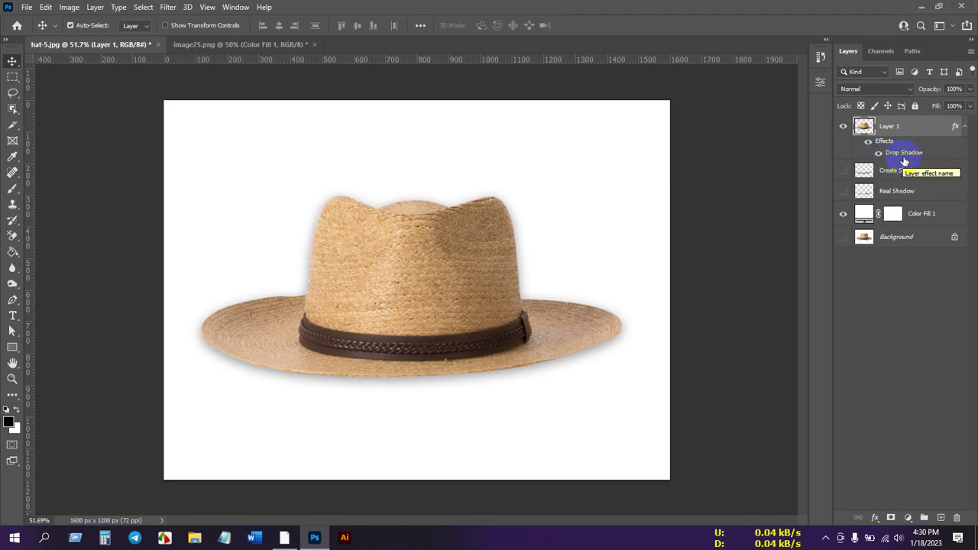
{"action": "left_click", "coordinate": [965, 126]}
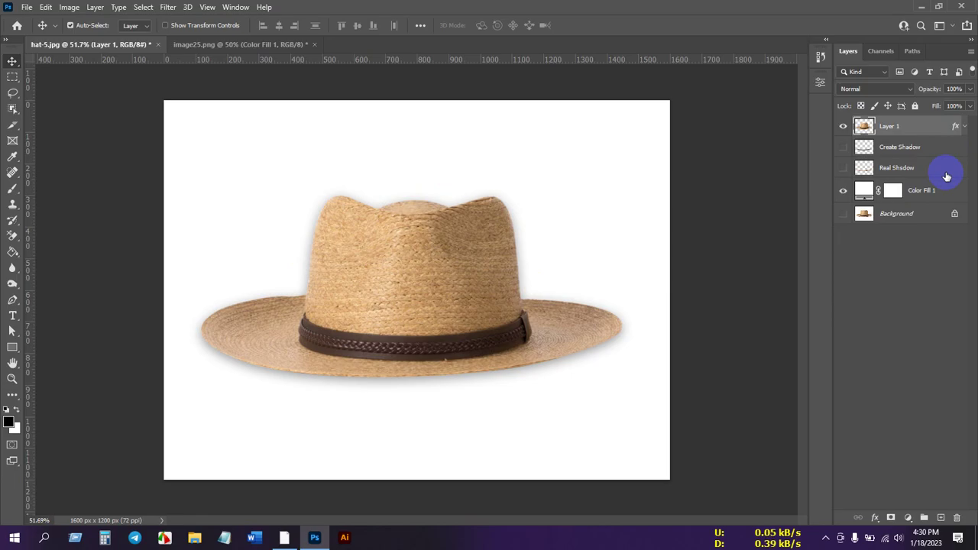
Step: Convert the Drop Shadow effect of Layer 1 into a separate layer
{"action": "right_click", "coordinate": [956, 128]}
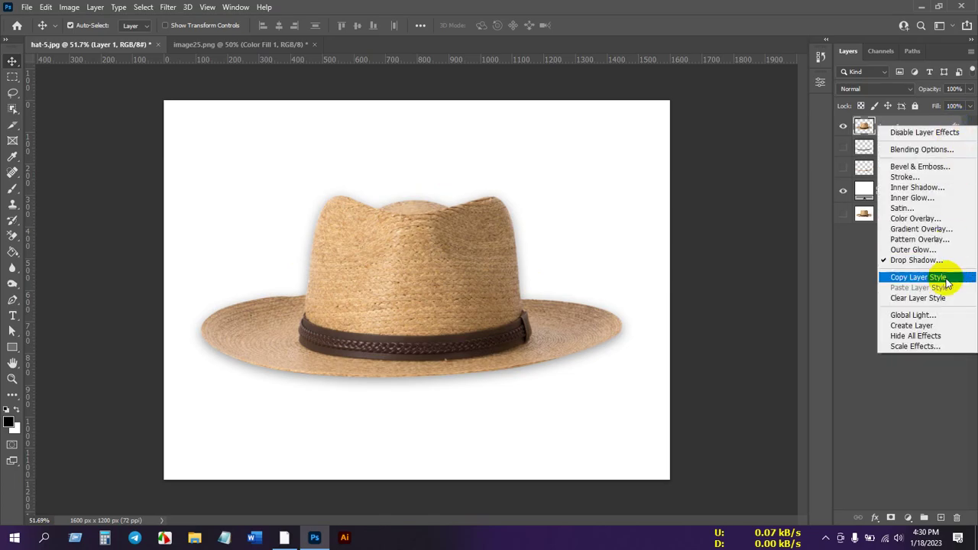
{"action": "left_click", "coordinate": [926, 327]}
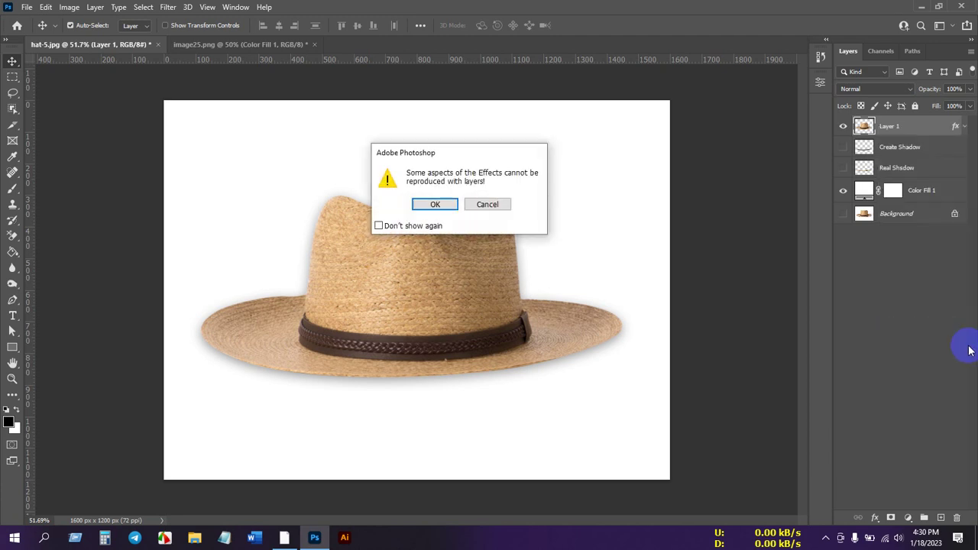
{"action": "left_click", "coordinate": [435, 204]}
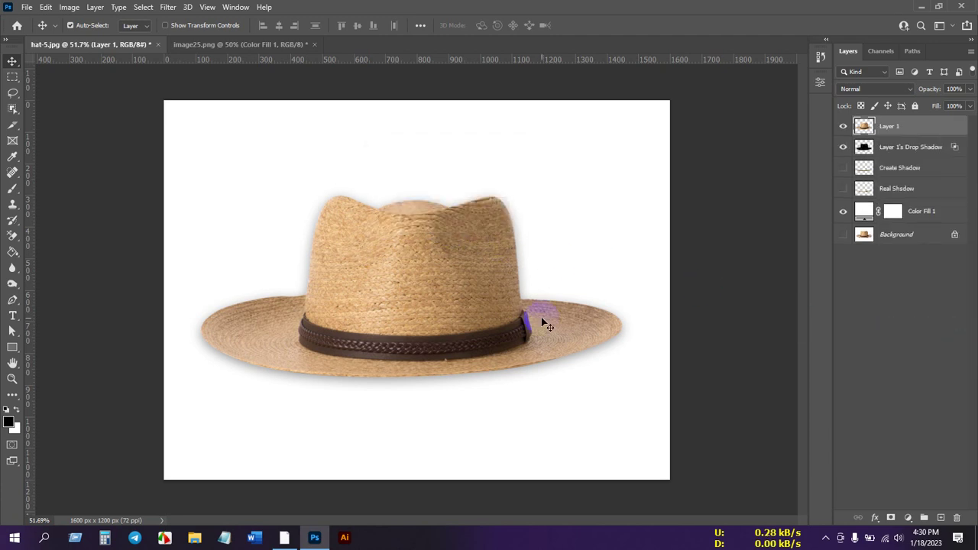
{"action": "left_click", "coordinate": [899, 149]}
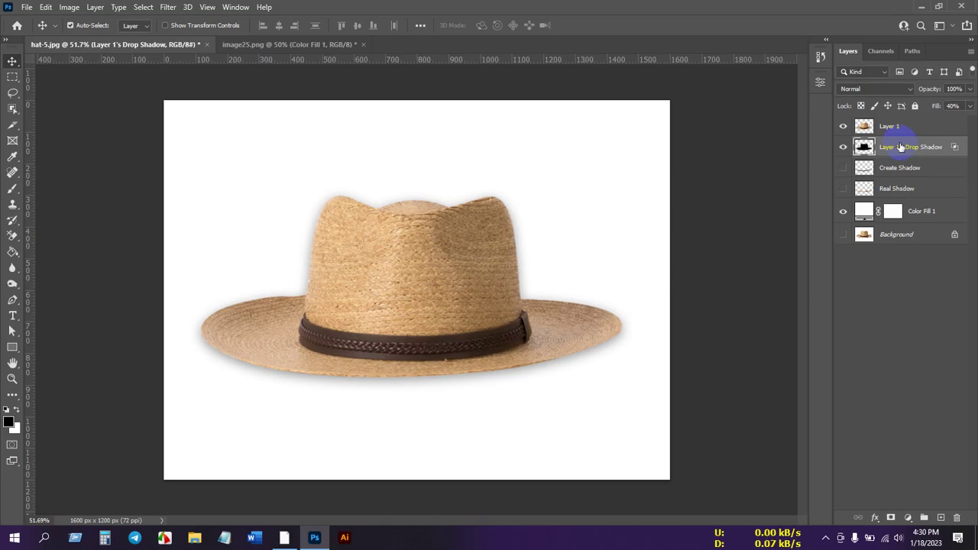
{"action": "left_click", "coordinate": [911, 128]}
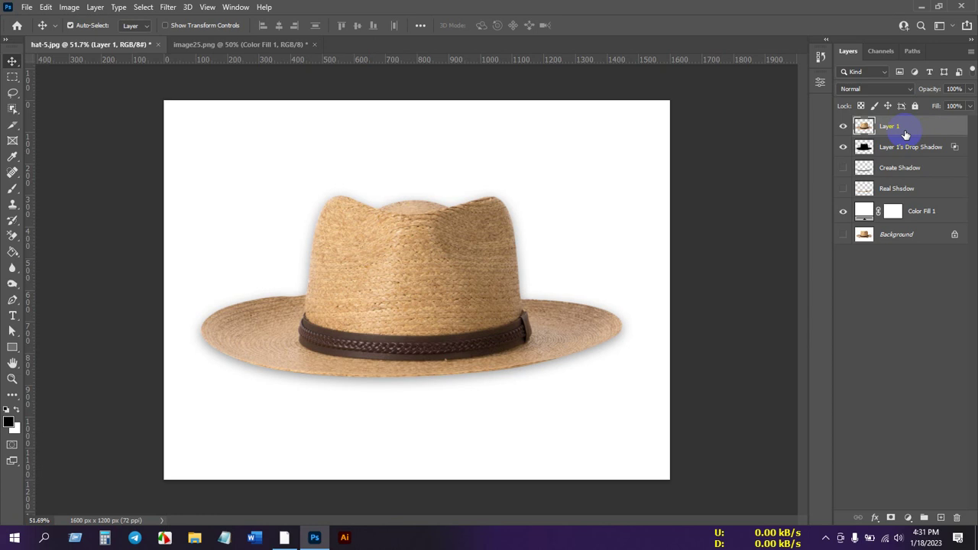
Step: Erase the separated shadow around the crown and above the brim using a 150 px Eraser at 0% hardness
{"action": "left_click", "coordinate": [919, 155]}
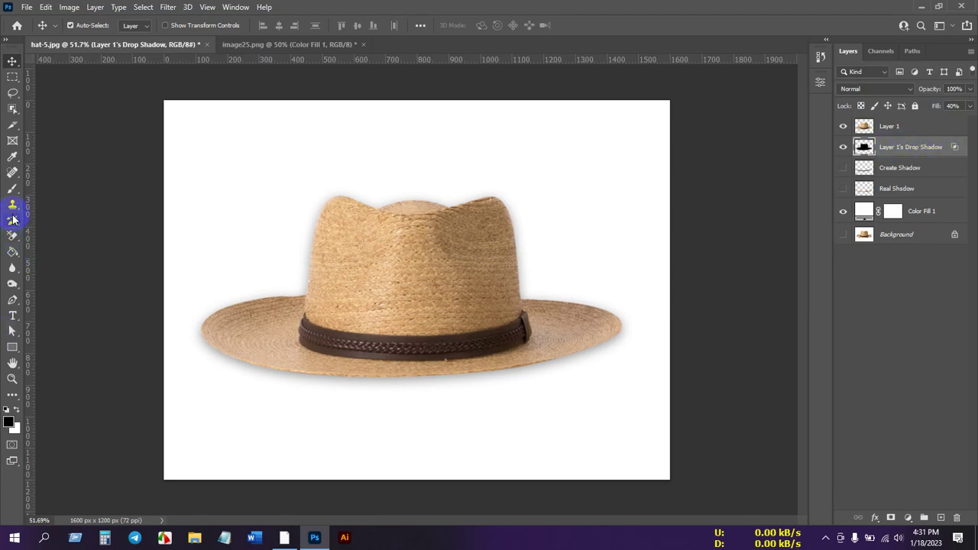
{"action": "left_click_drag", "start_coordinate": [14, 243], "coordinate": [54, 230]}
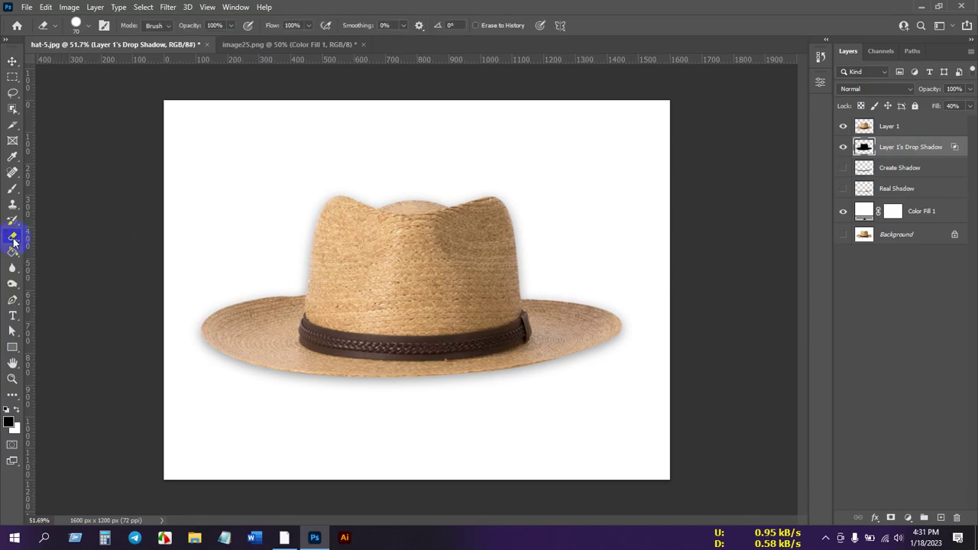
{"action": "left_click", "coordinate": [87, 27]}
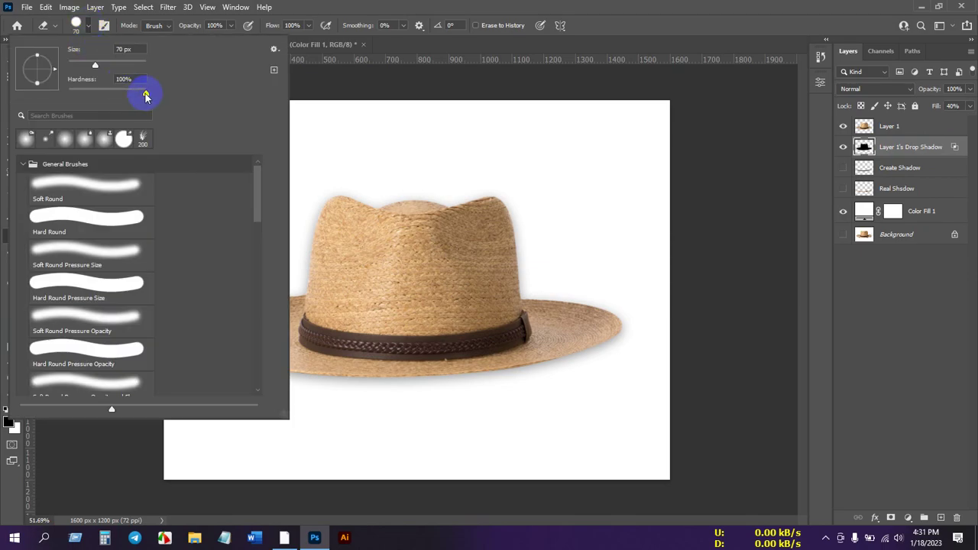
{"action": "left_click_drag", "start_coordinate": [146, 95], "coordinate": [53, 93]}
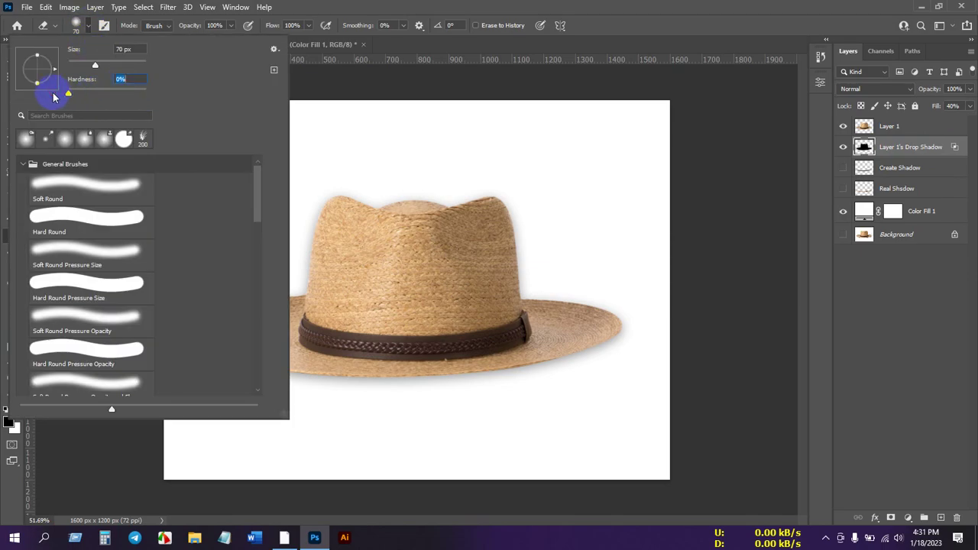
{"action": "left_click", "coordinate": [86, 25]}
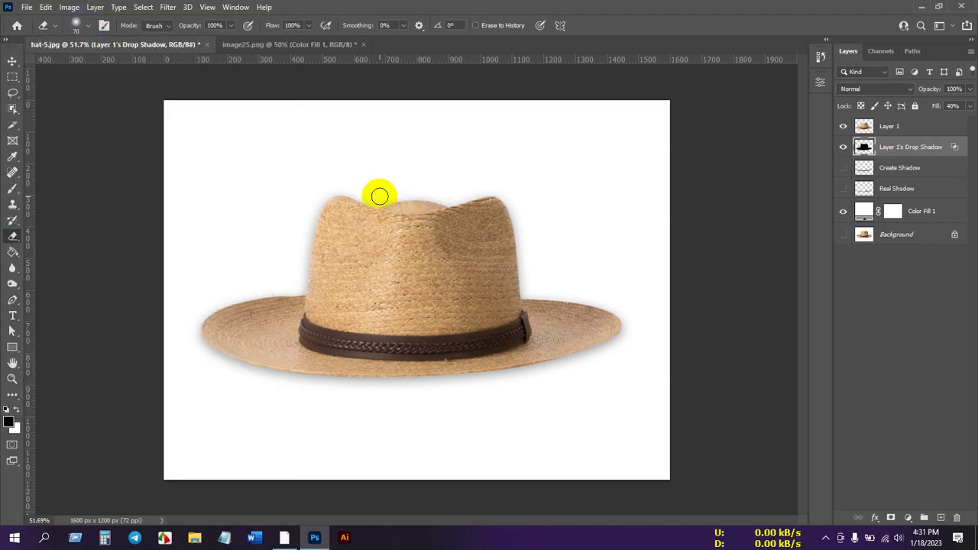
{"action": "key", "text": "bracketright"}
{"action": "key", "text": "bracketright"}
{"action": "key", "text": "bracketright"}
{"action": "key", "text": "bracketright"}
{"action": "key", "text": "bracketright"}
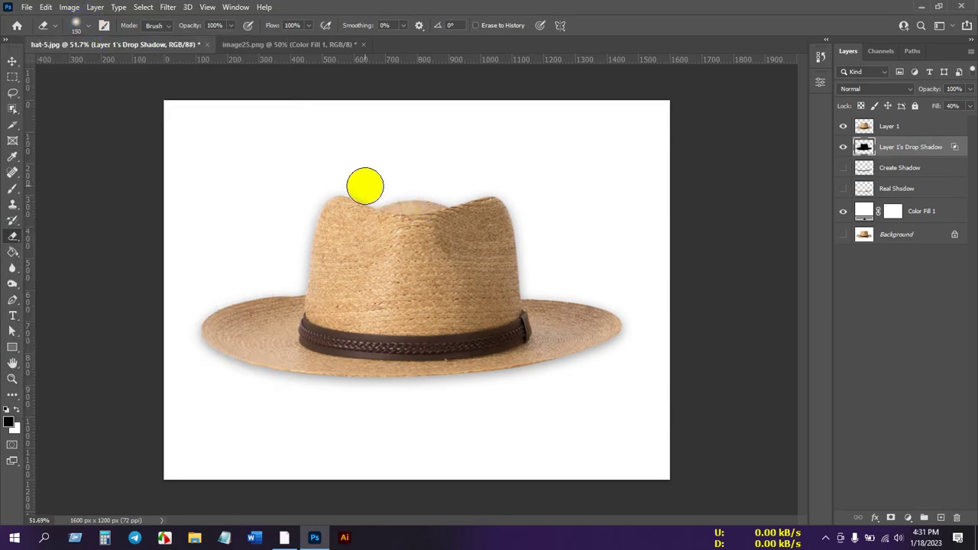
{"action": "mouse_move", "coordinate": [359, 184]}
{"action": "left_mouse_down"}
{"action": "mouse_move", "coordinate": [330, 196]}
{"action": "mouse_move", "coordinate": [310, 279]}
{"action": "mouse_move", "coordinate": [245, 289]}
{"action": "mouse_move", "coordinate": [208, 310]}
{"action": "mouse_move", "coordinate": [285, 287]}
{"action": "mouse_move", "coordinate": [340, 208]}
{"action": "mouse_move", "coordinate": [487, 199]}
{"action": "mouse_move", "coordinate": [509, 218]}
{"action": "mouse_move", "coordinate": [521, 288]}
{"action": "mouse_move", "coordinate": [638, 308]}
{"action": "left_mouse_up"}
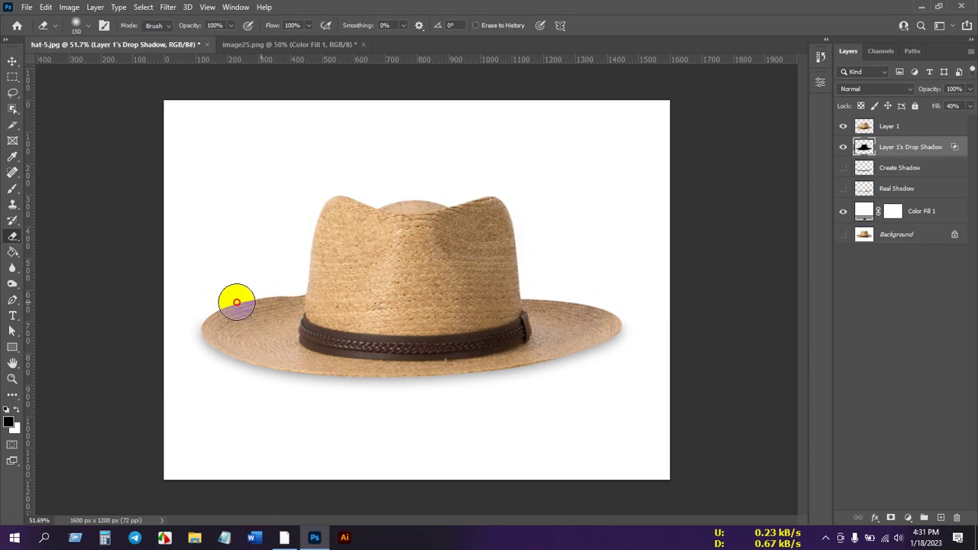
{"action": "left_click", "coordinate": [354, 305]}
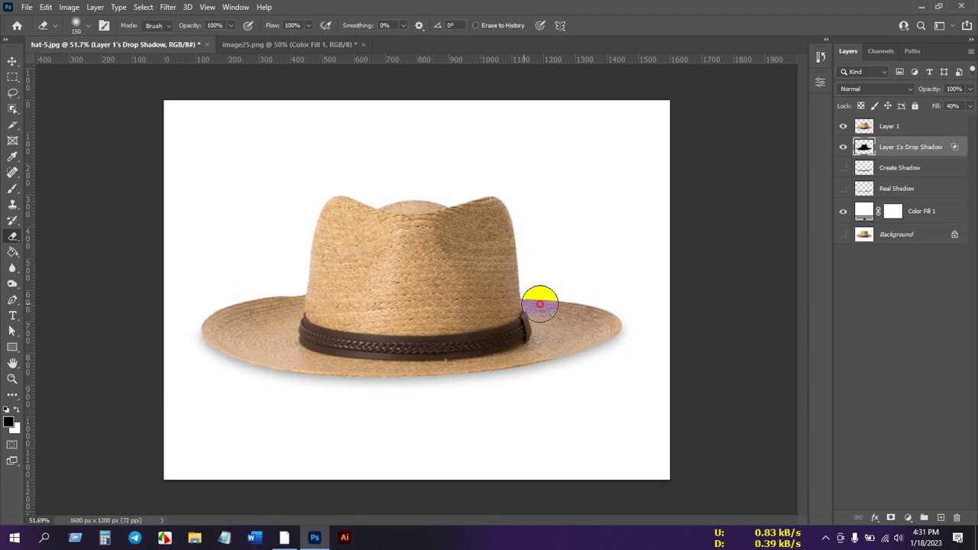
{"action": "left_click", "coordinate": [12, 62]}
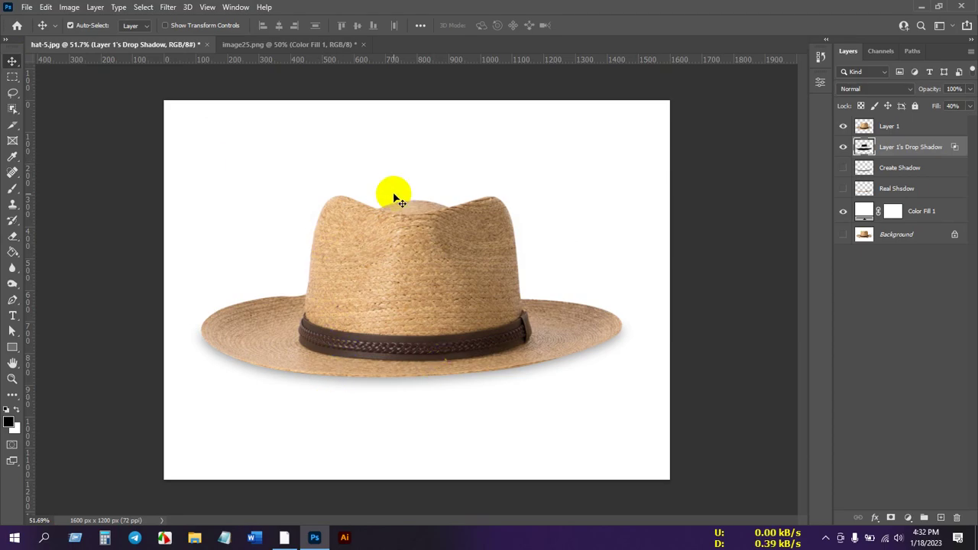
{"action": "left_click", "coordinate": [493, 269]}
{"action": "left_click_drag", "start_coordinate": [493, 269], "coordinate": [497, 278]}
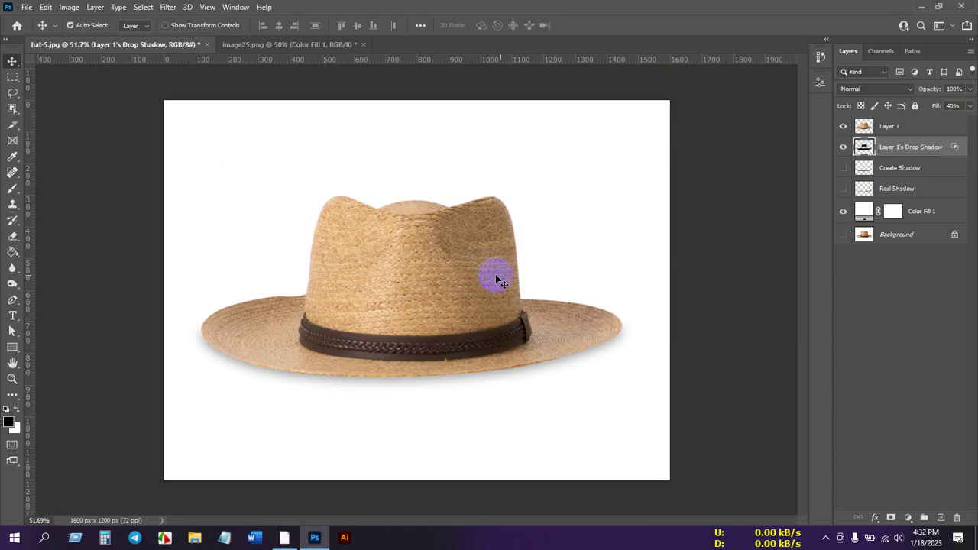
Step: Rename the separated shadow layer as "Drop Shadow"
{"action": "double_click", "coordinate": [911, 149]}
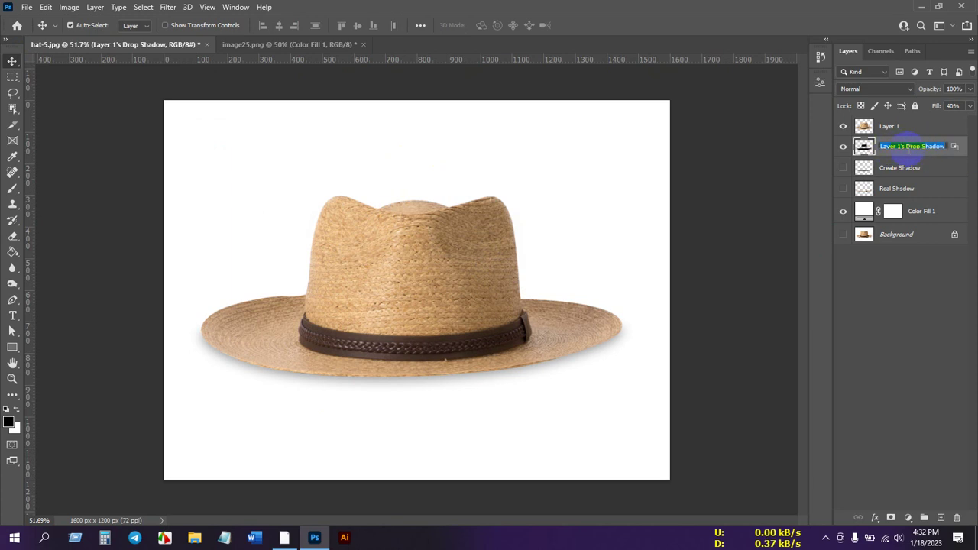
{"action": "left_click", "coordinate": [896, 146]}
{"action": "left_click", "coordinate": [934, 173]}
{"action": "key", "text": "BackSpace"}
{"action": "key", "text": "BackSpace"}
{"action": "key", "text": "BackSpace"}
{"action": "key", "text": "BackSpace"}
{"action": "key", "text": "BackSpace"}
{"action": "key", "text": "BackSpace"}
{"action": "key", "text": "BackSpace"}
{"action": "key", "text": "BackSpace"}
{"action": "key", "text": "BackSpace"}
{"action": "key", "text": "BackSpace"}
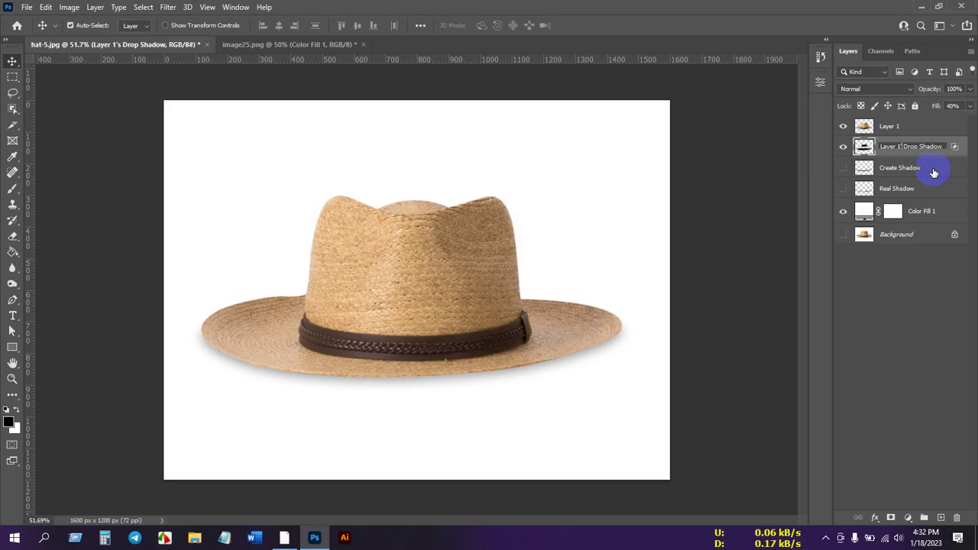
{"action": "key", "text": "Return"}
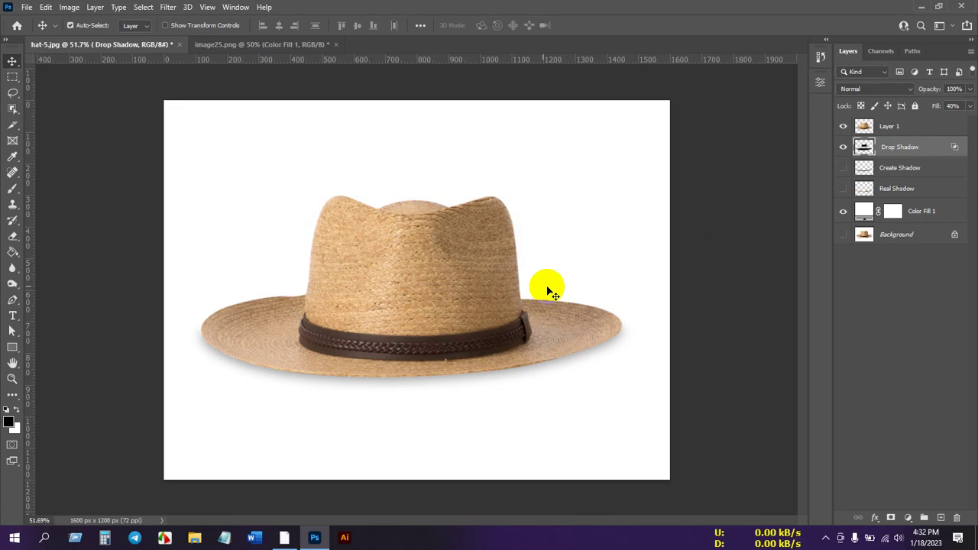
Step: Hide the Drop Shadow layer and duplicate the hat layer, Layer 1
{"action": "left_click", "coordinate": [841, 210]}
{"action": "left_click", "coordinate": [844, 148]}
{"action": "left_click", "coordinate": [902, 127]}
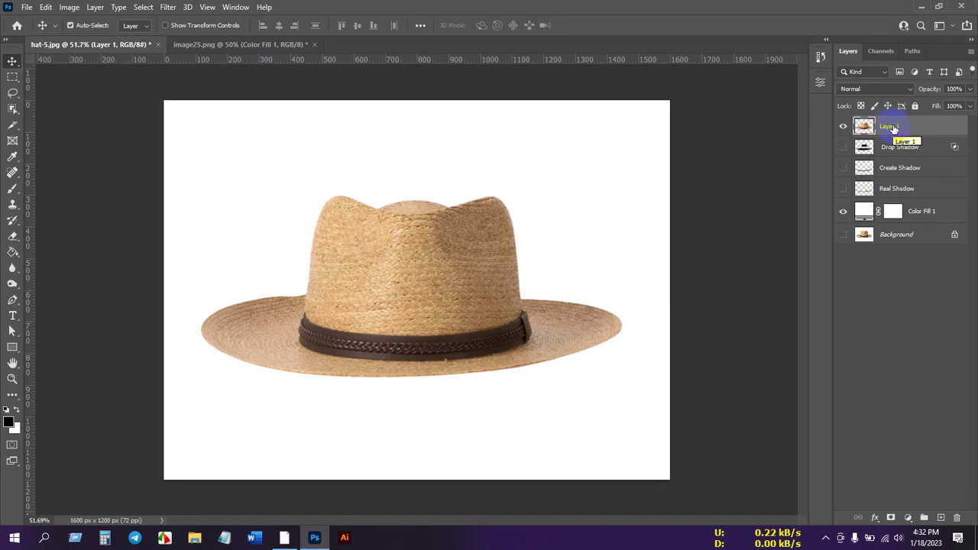
{"action": "key", "text": "ctrl"}
{"action": "key", "text": "ctrl+j"}
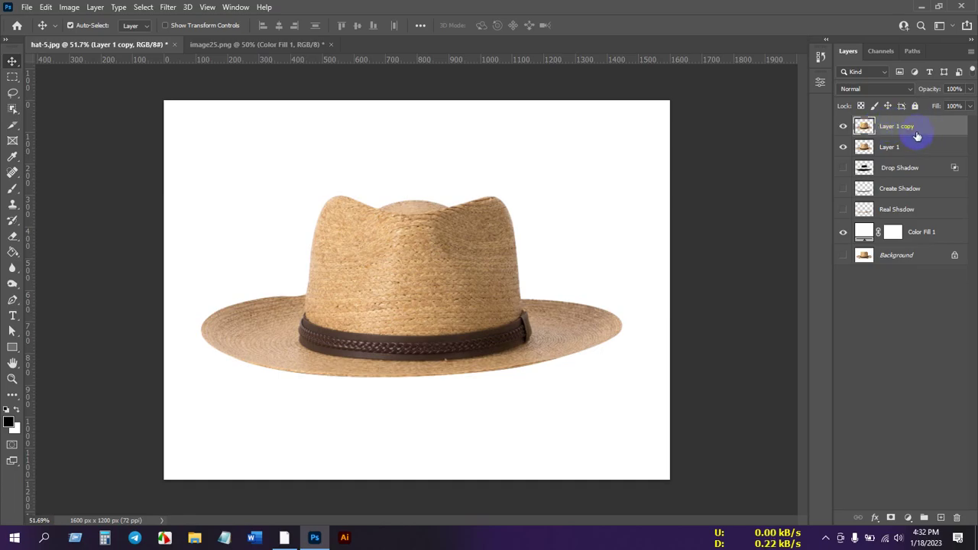
Step: Flip the hat copy vertically with Free Transform so it forms a mirrored reflection just below the original hat
{"action": "key", "text": "ctrl+t"}
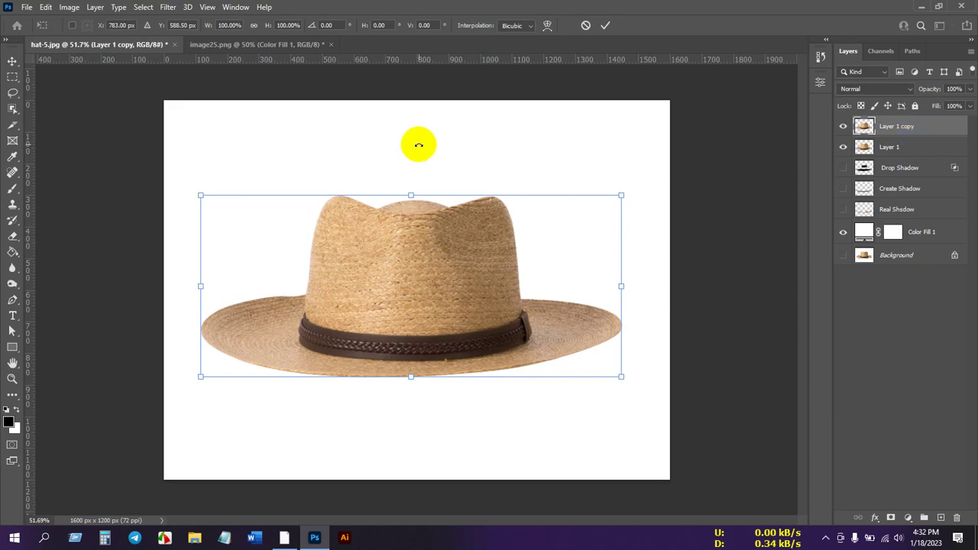
{"action": "left_click_drag", "start_coordinate": [411, 196], "coordinate": [433, 504]}
{"action": "left_click", "coordinate": [604, 25]}
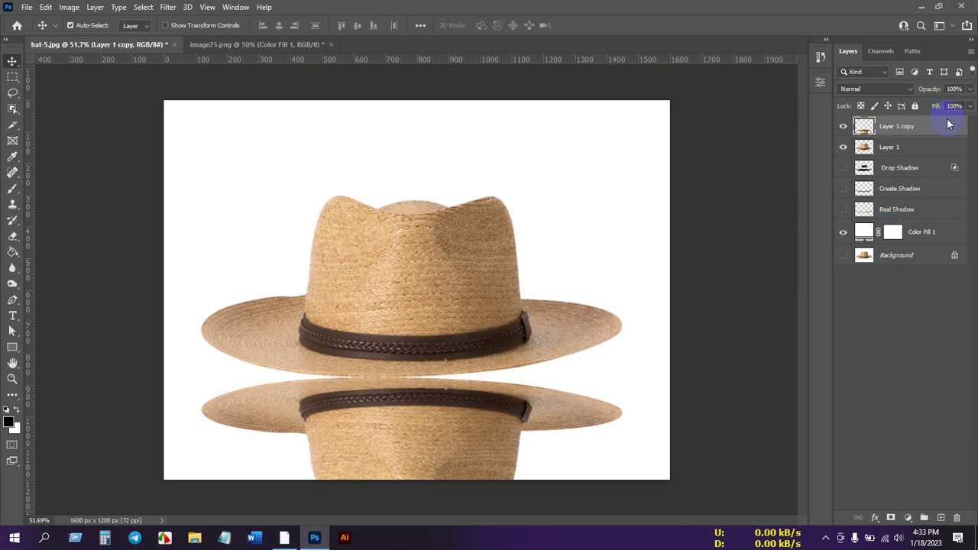
Step: Set the mirrored hat copy's opacity to 10% and move it up slightly so the reflection sits closer to the brim
{"action": "left_click", "coordinate": [956, 89]}
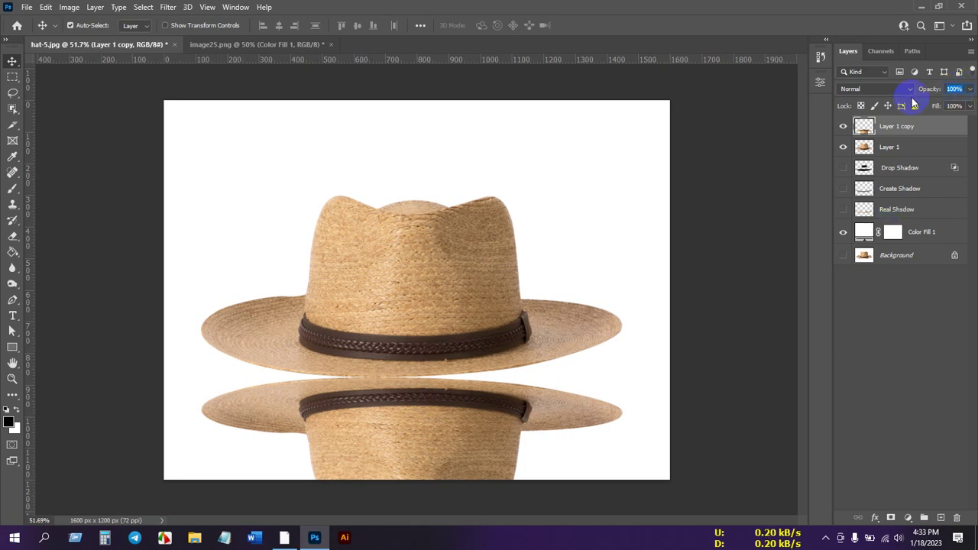
{"action": "type", "text": "5"}
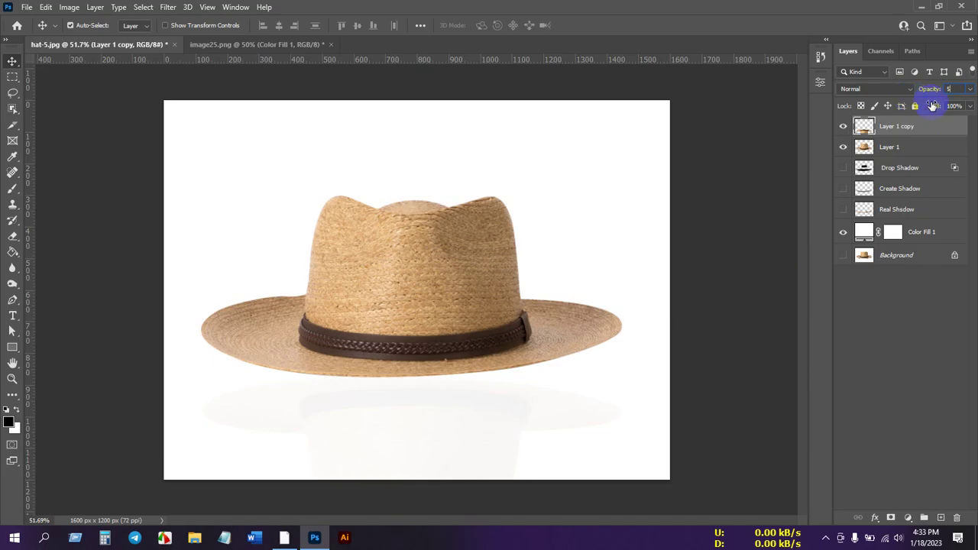
{"action": "left_click_drag", "start_coordinate": [963, 90], "coordinate": [930, 101]}
{"action": "type", "text": "10"}
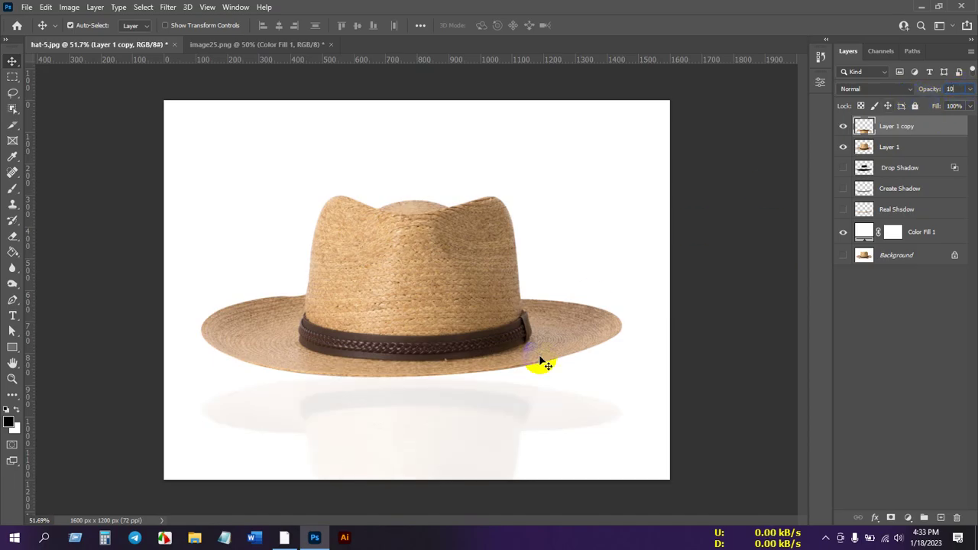
{"action": "left_click_drag", "start_coordinate": [504, 400], "coordinate": [503, 389]}
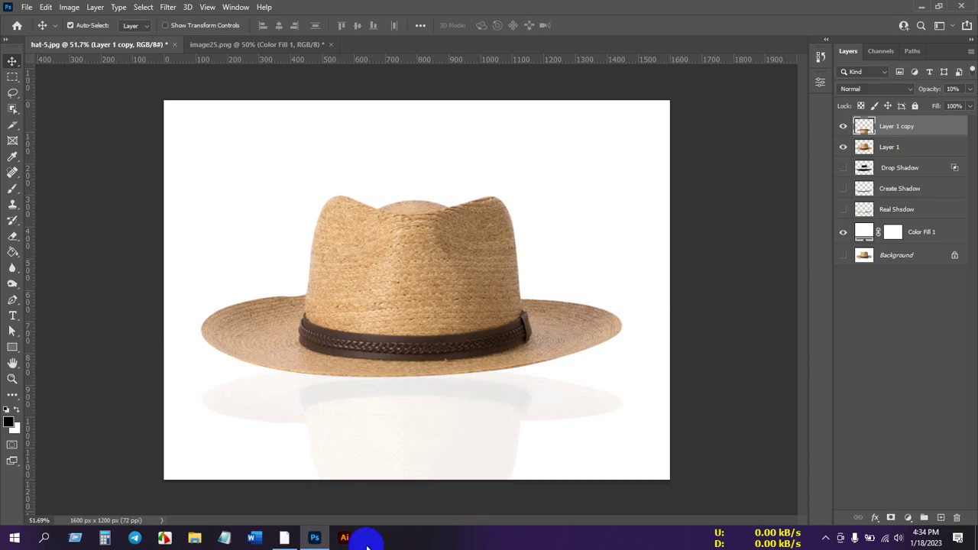
Step: Switch to the browser and examine the background removal services listed in the open Fiverr gig's description
{"action": "left_click", "coordinate": [285, 539]}
{"action": "scroll", "coordinate": [247, 192], "scroll_direction": "down", "scroll_amount": 4}
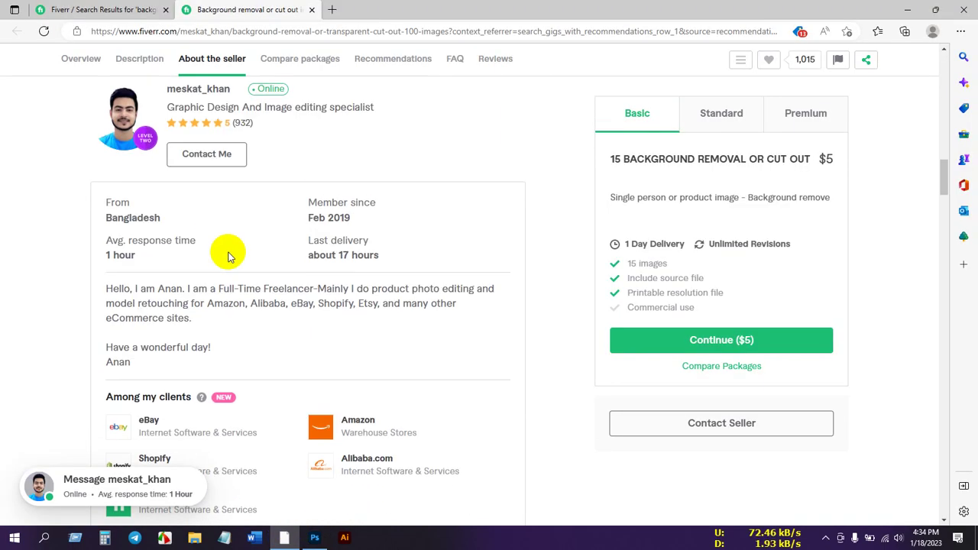
{"action": "scroll", "coordinate": [237, 290], "scroll_direction": "down", "scroll_amount": 3}
{"action": "scroll", "coordinate": [252, 281], "scroll_direction": "up", "scroll_amount": 15}
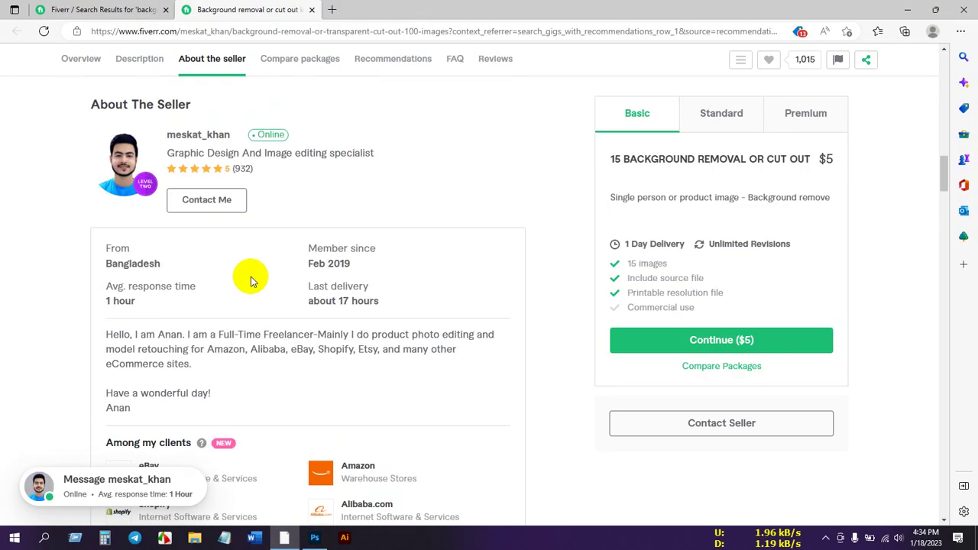
{"action": "scroll", "coordinate": [174, 285], "scroll_direction": "down", "scroll_amount": 1}
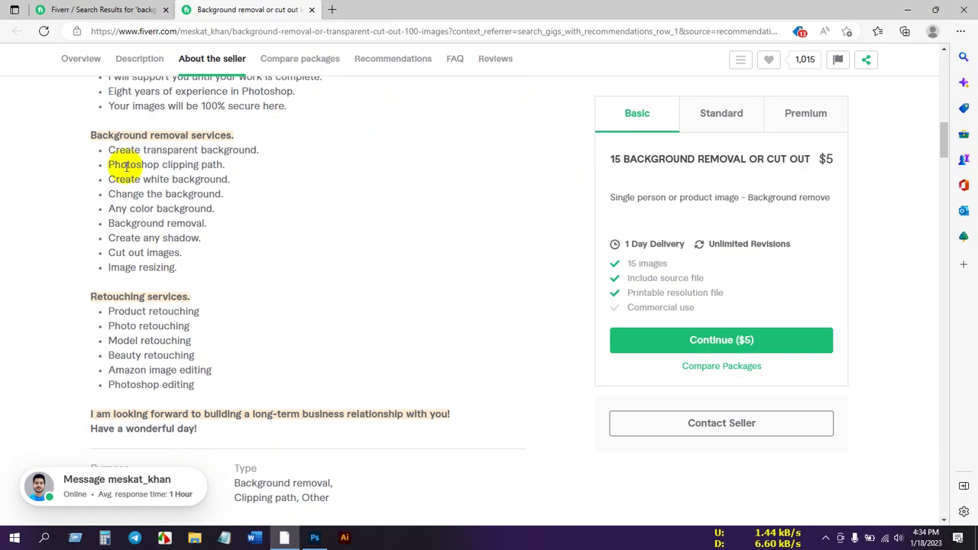
{"action": "left_click_drag", "start_coordinate": [98, 155], "coordinate": [300, 289]}
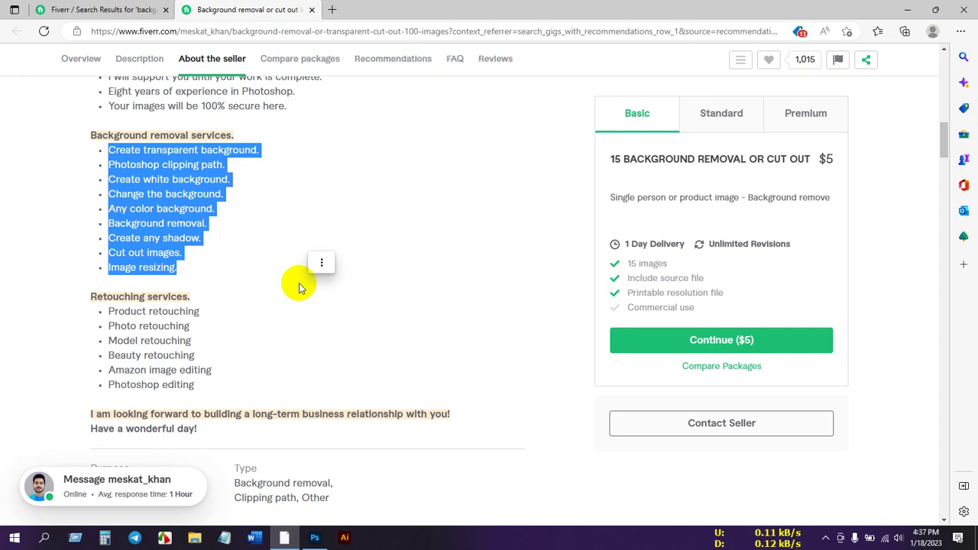
{"action": "scroll", "coordinate": [299, 287], "scroll_direction": "up", "scroll_amount": 6}
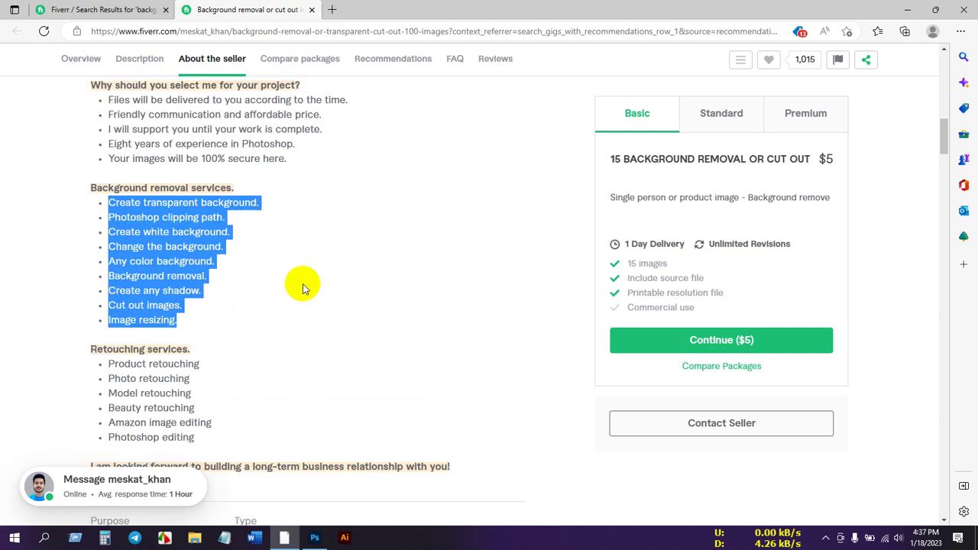
{"action": "scroll", "coordinate": [318, 304], "scroll_direction": "up", "scroll_amount": 7}
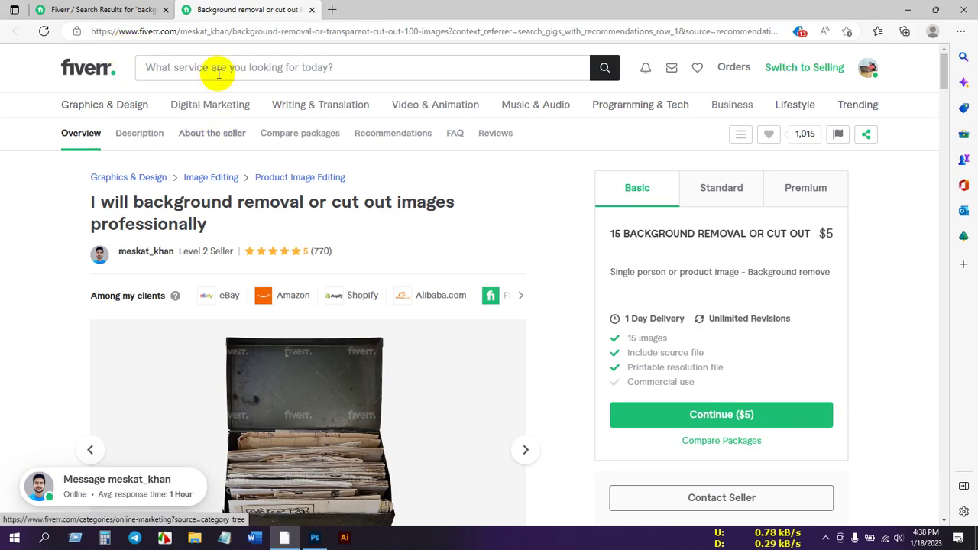
Step: Close the current gig and open the "1 to 100 image background removal or erase superfast" gig from the search results in its own tab
{"action": "left_click", "coordinate": [311, 13]}
{"action": "scroll", "coordinate": [375, 329], "scroll_direction": "down", "scroll_amount": 1}
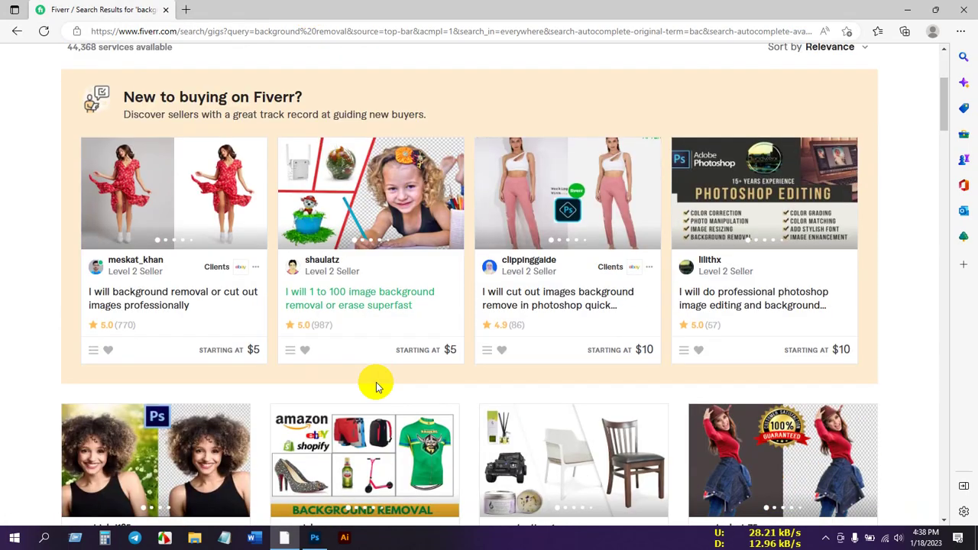
{"action": "right_click", "coordinate": [356, 304]}
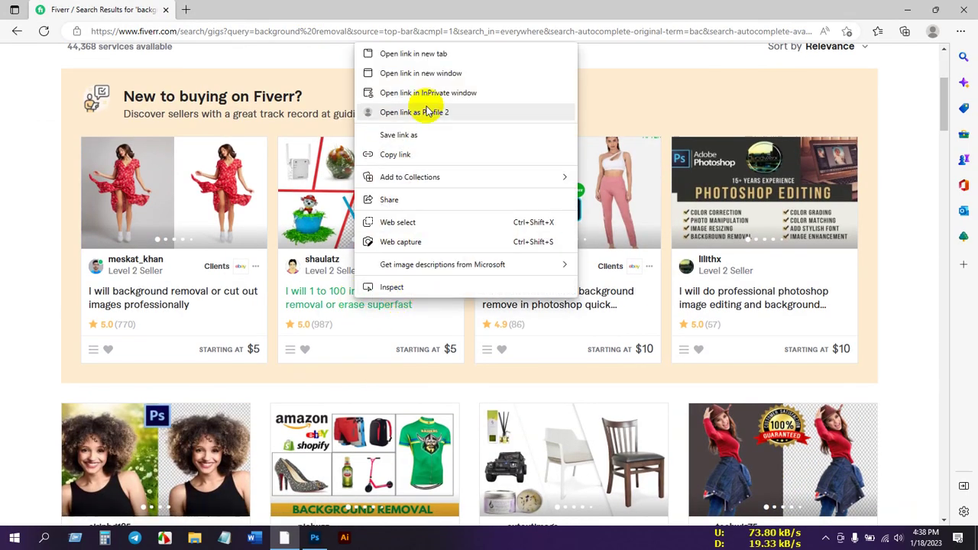
{"action": "left_click", "coordinate": [426, 54]}
{"action": "left_click", "coordinate": [236, 9]}
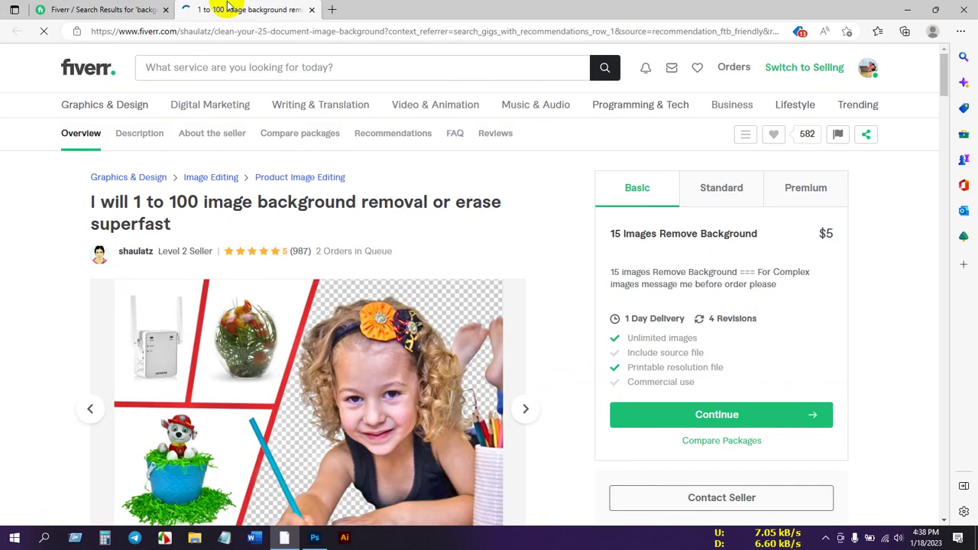
Step: Examine the image editing services list in the gig's description, including clipping path, color correction and shadow making
{"action": "scroll", "coordinate": [382, 367], "scroll_direction": "down", "scroll_amount": 6}
{"action": "scroll", "coordinate": [384, 373], "scroll_direction": "down", "scroll_amount": 5}
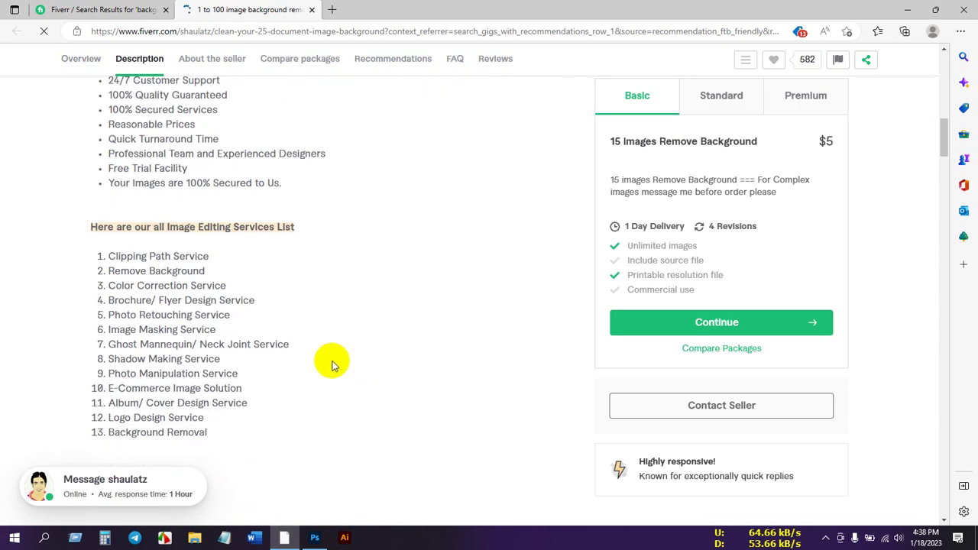
{"action": "scroll", "coordinate": [252, 222], "scroll_direction": "up", "scroll_amount": 1}
{"action": "scroll", "coordinate": [253, 237], "scroll_direction": "down", "scroll_amount": 2}
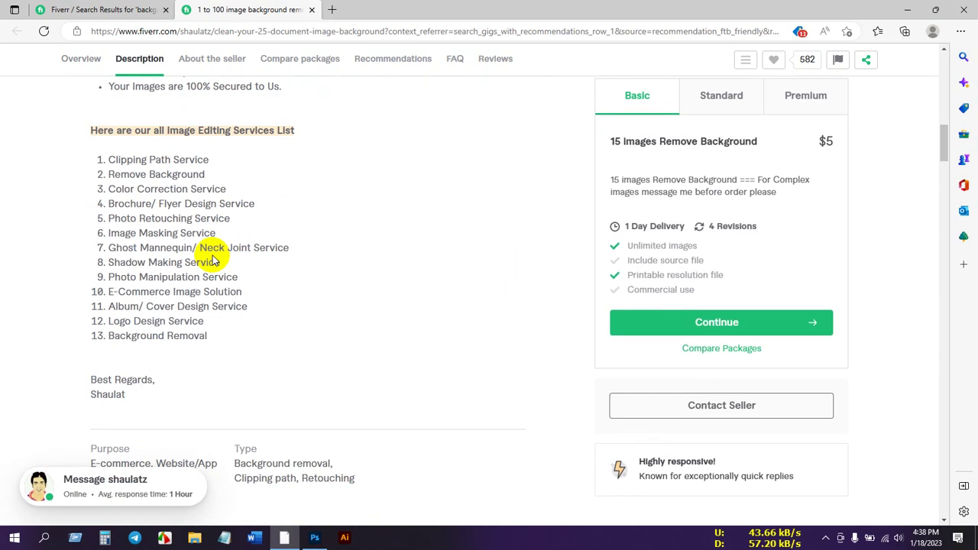
{"action": "scroll", "coordinate": [382, 275], "scroll_direction": "up", "scroll_amount": 1}
{"action": "scroll", "coordinate": [196, 225], "scroll_direction": "down", "scroll_amount": 2}
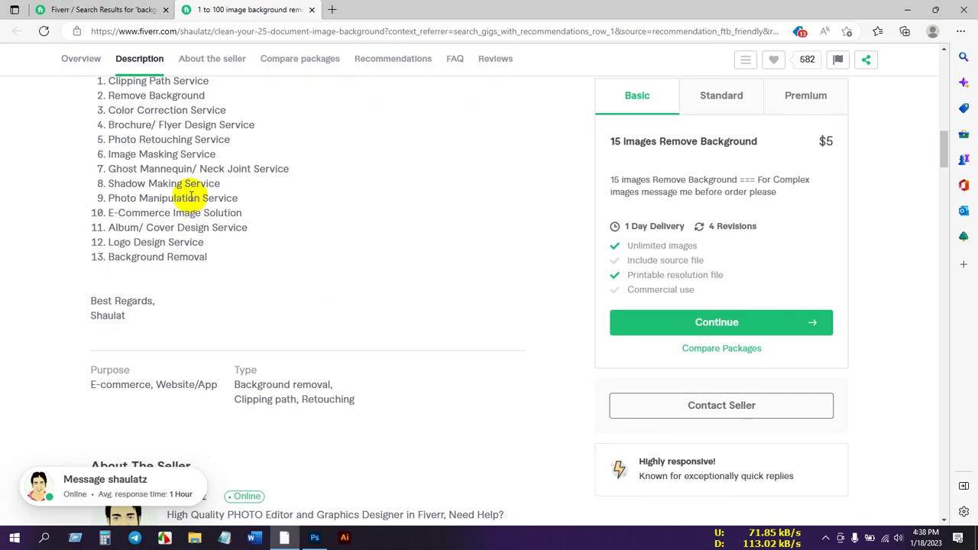
{"action": "scroll", "coordinate": [195, 185], "scroll_direction": "up", "scroll_amount": 1}
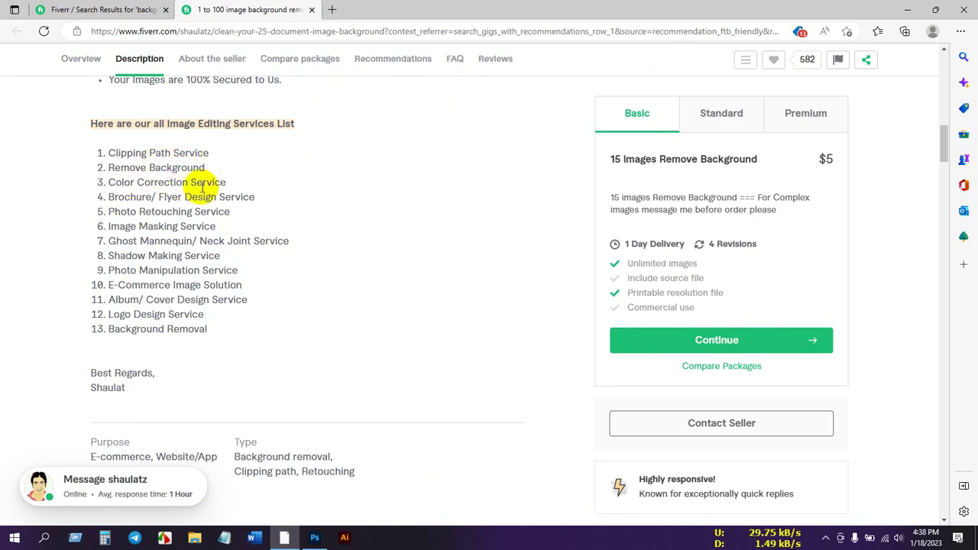
Step: Switch back to Photoshop and compare the hat image with and without the reflection layer, Layer 1 copy
{"action": "left_click", "coordinate": [314, 537]}
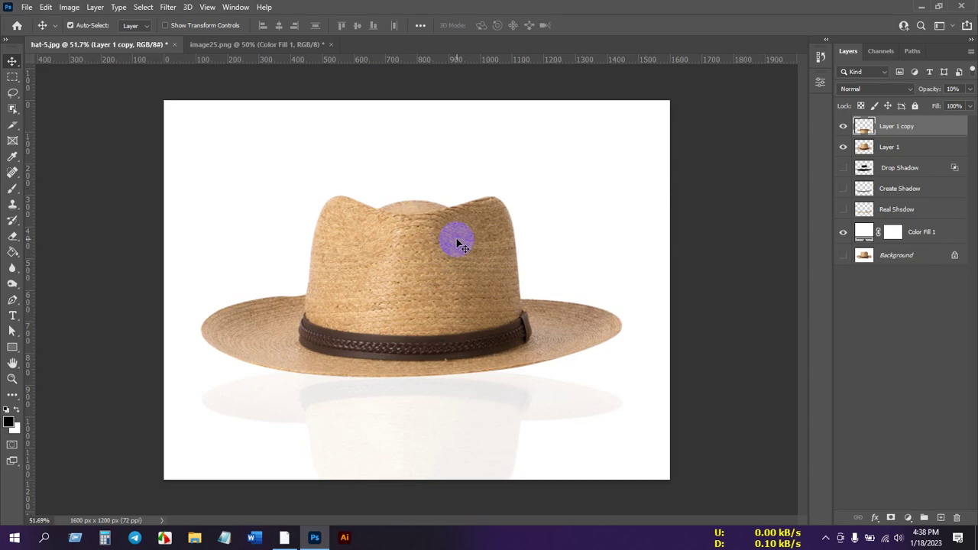
{"action": "scroll", "coordinate": [341, 351], "scroll_direction": "up", "scroll_amount": 1}
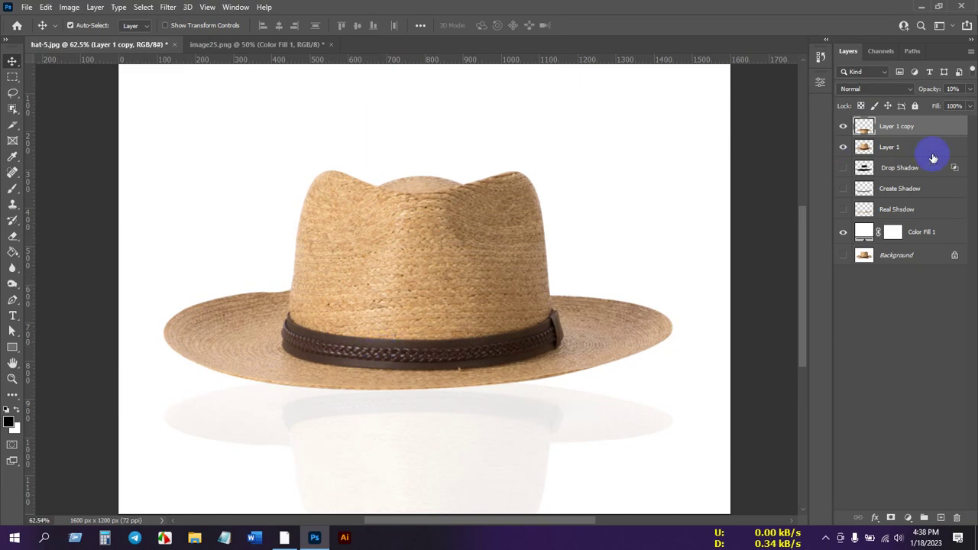
{"action": "left_click", "coordinate": [841, 127]}
{"action": "left_click", "coordinate": [841, 127]}
Step: Try a Selective Color adjustment on the hat, Layer 1, lowering Yellow in the Neutrals to about -18%
{"action": "left_click", "coordinate": [885, 147]}
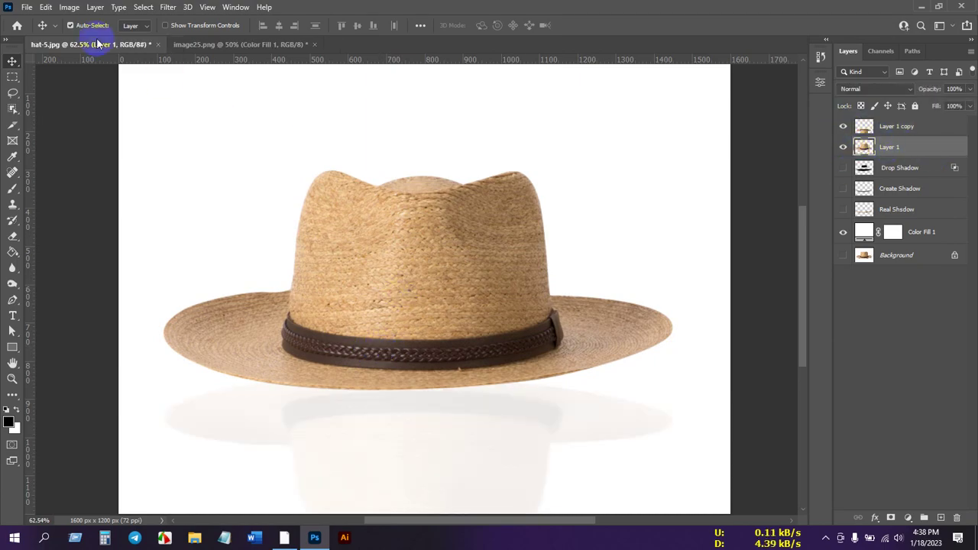
{"action": "left_click", "coordinate": [68, 8]}
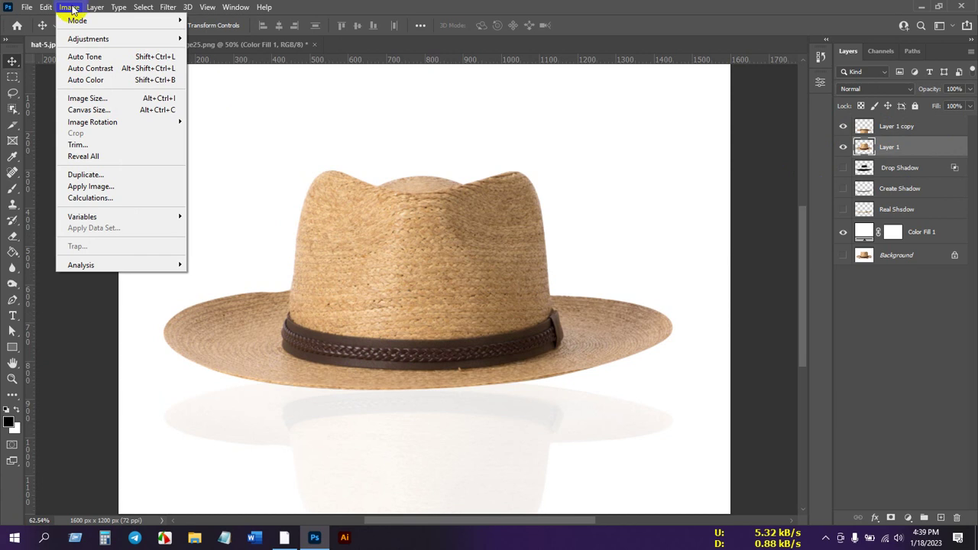
{"action": "mouse_move", "coordinate": [87, 38]}
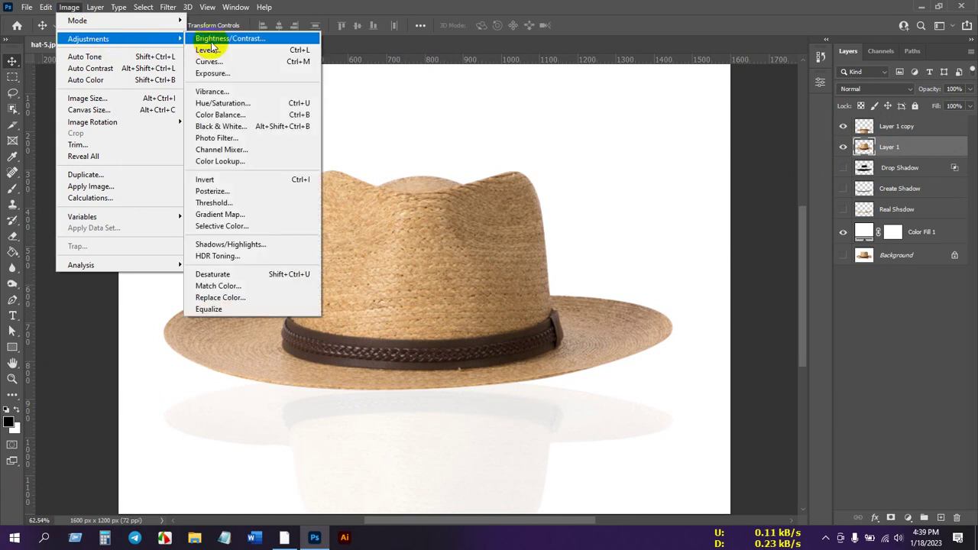
{"action": "left_click", "coordinate": [256, 227]}
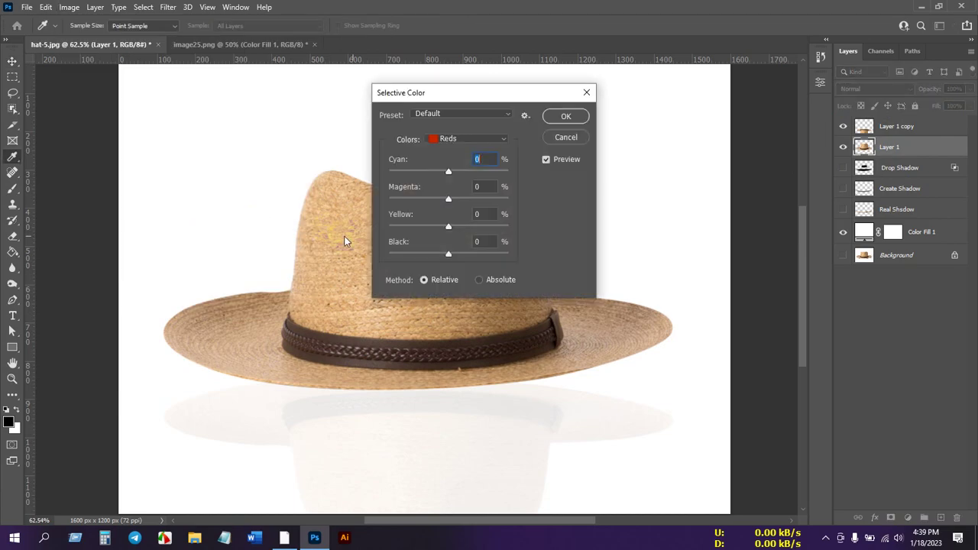
{"action": "left_click_drag", "start_coordinate": [448, 88], "coordinate": [655, 84]}
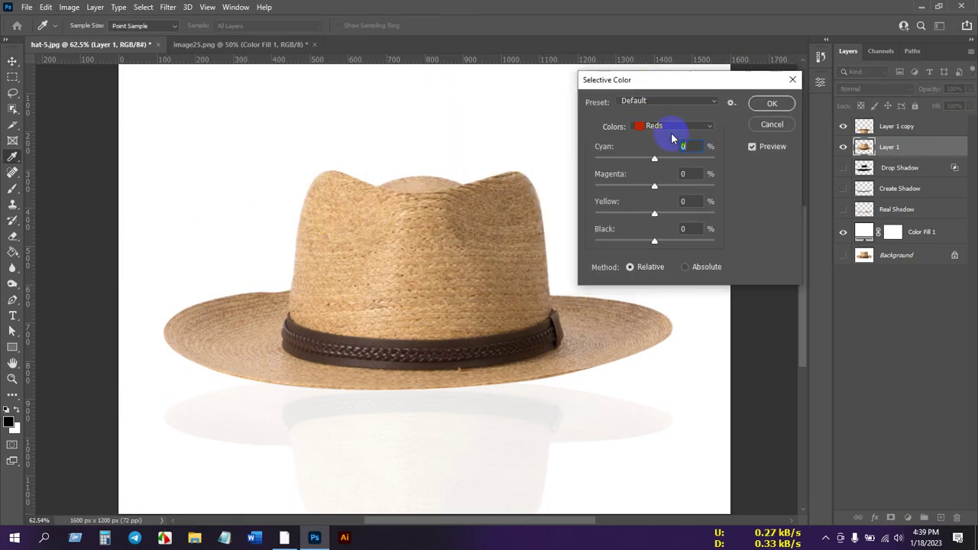
{"action": "left_click", "coordinate": [673, 127]}
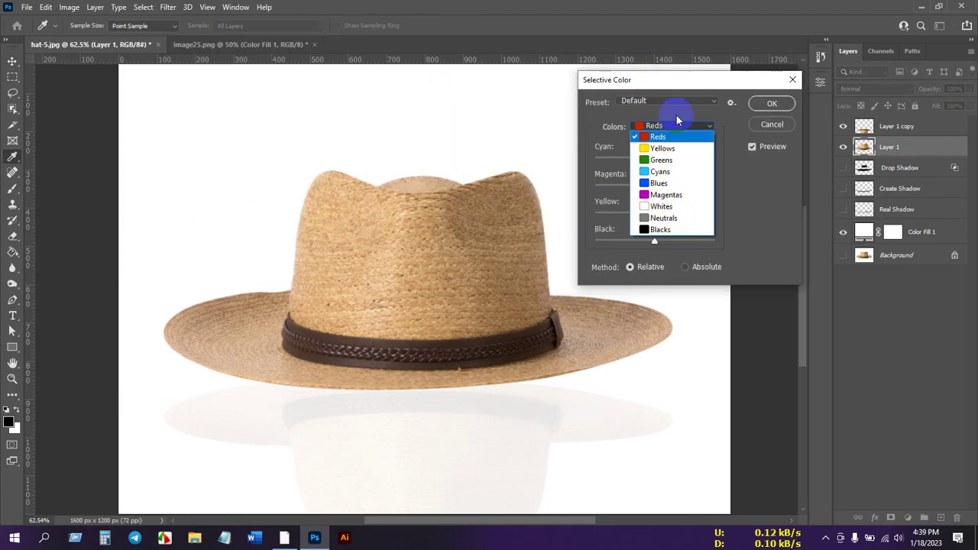
{"action": "left_click", "coordinate": [662, 220]}
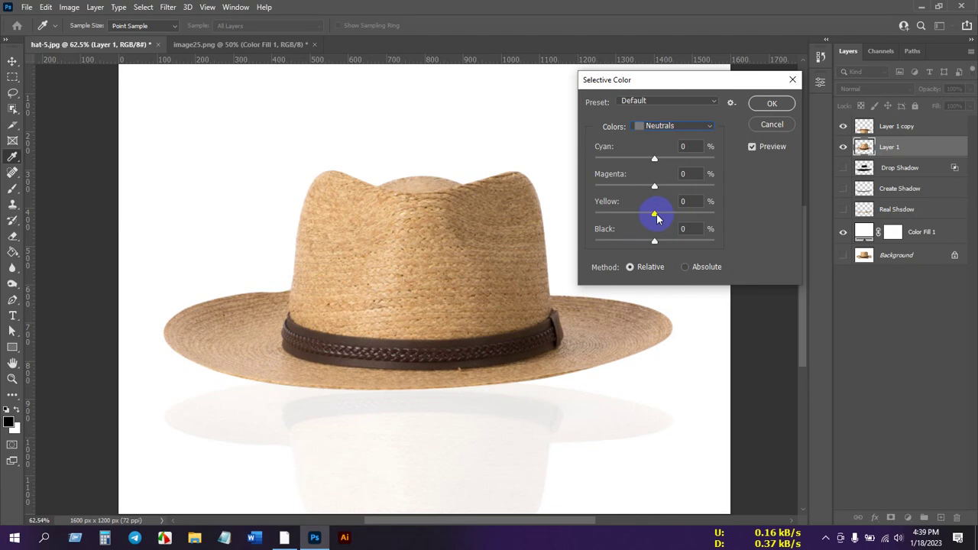
{"action": "mouse_move", "coordinate": [652, 215]}
{"action": "left_mouse_down"}
{"action": "mouse_move", "coordinate": [615, 212]}
{"action": "mouse_move", "coordinate": [639, 217]}
{"action": "left_mouse_up"}
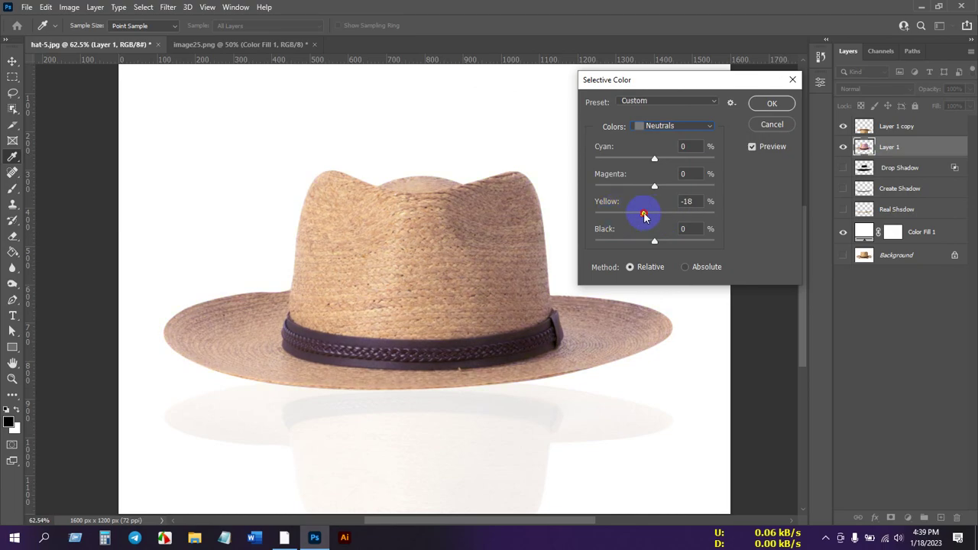
Step: Try raising Yellow to +100% for the Blacks in the Selective Color adjustment
{"action": "left_click", "coordinate": [688, 127]}
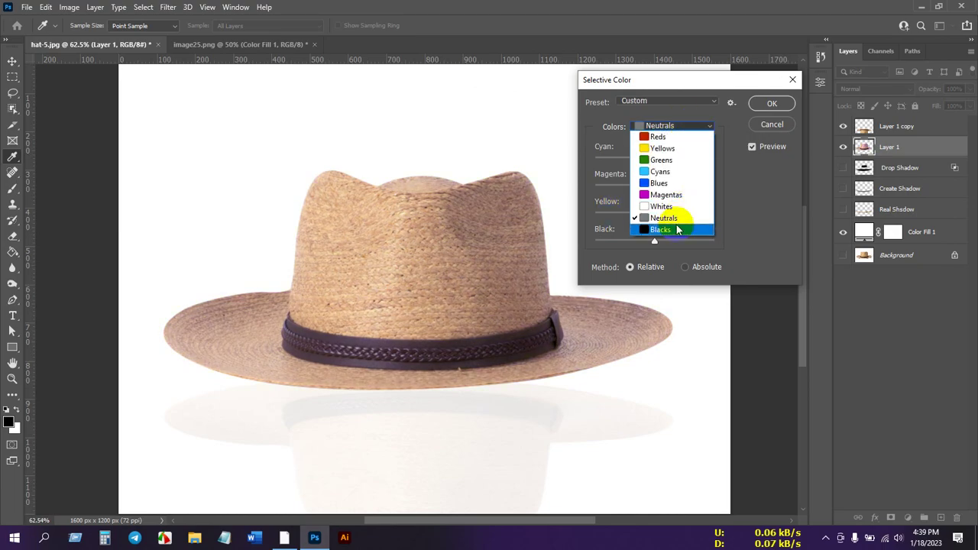
{"action": "left_click", "coordinate": [677, 230]}
{"action": "left_click_drag", "start_coordinate": [654, 213], "coordinate": [690, 217]}
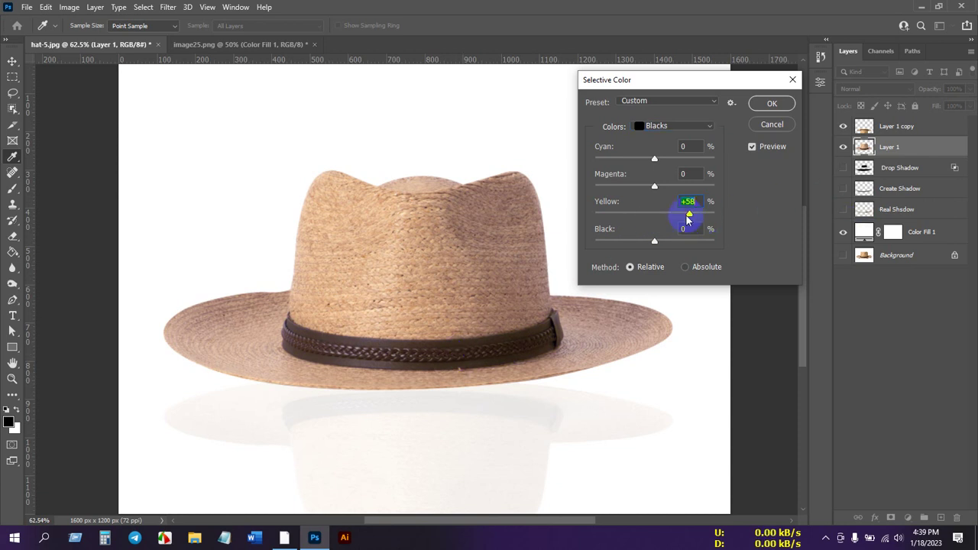
{"action": "left_click_drag", "start_coordinate": [697, 220], "coordinate": [760, 221]}
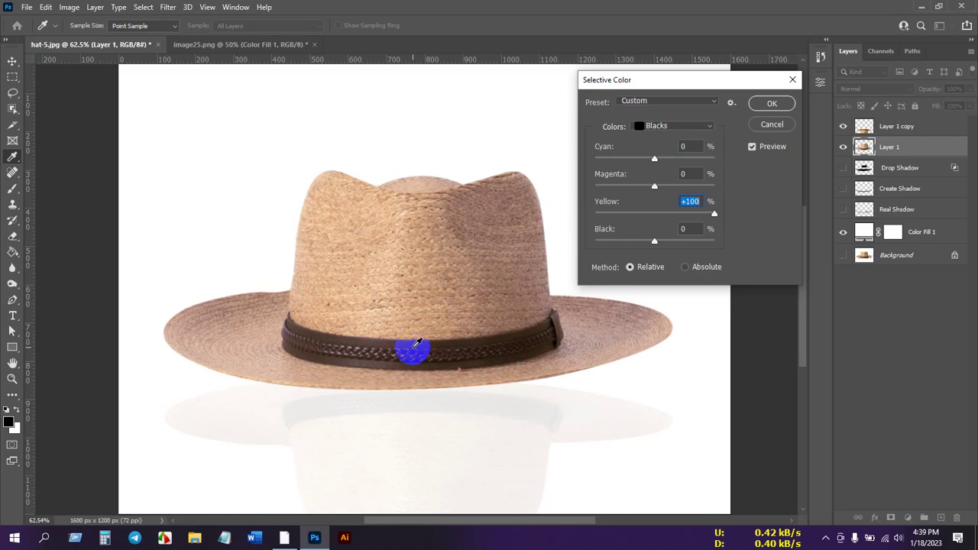
Step: Try the Greens and Blues ranges, lowering Yellow in the Blues to -17%, and cancel the Selective Color adjustment
{"action": "left_click_drag", "start_coordinate": [677, 127], "coordinate": [662, 160]}
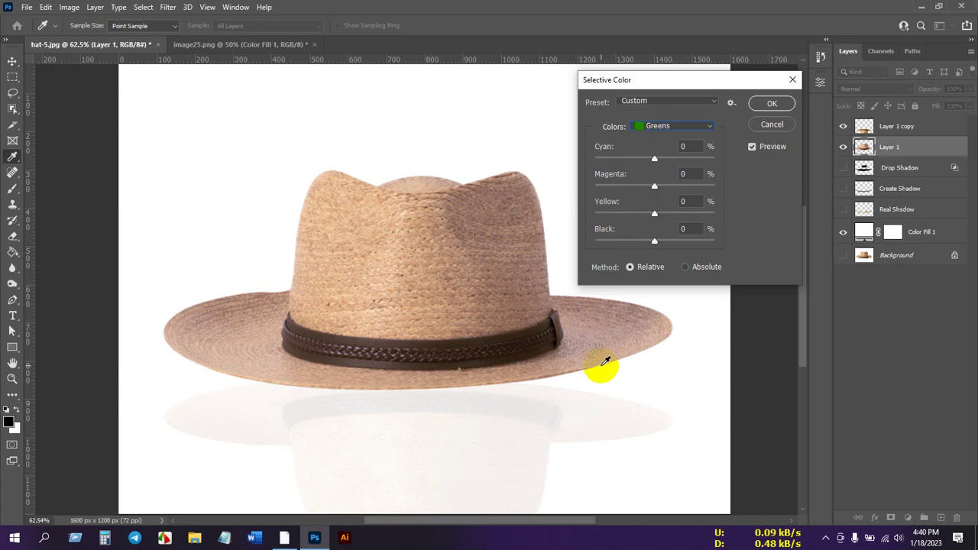
{"action": "left_click", "coordinate": [461, 240]}
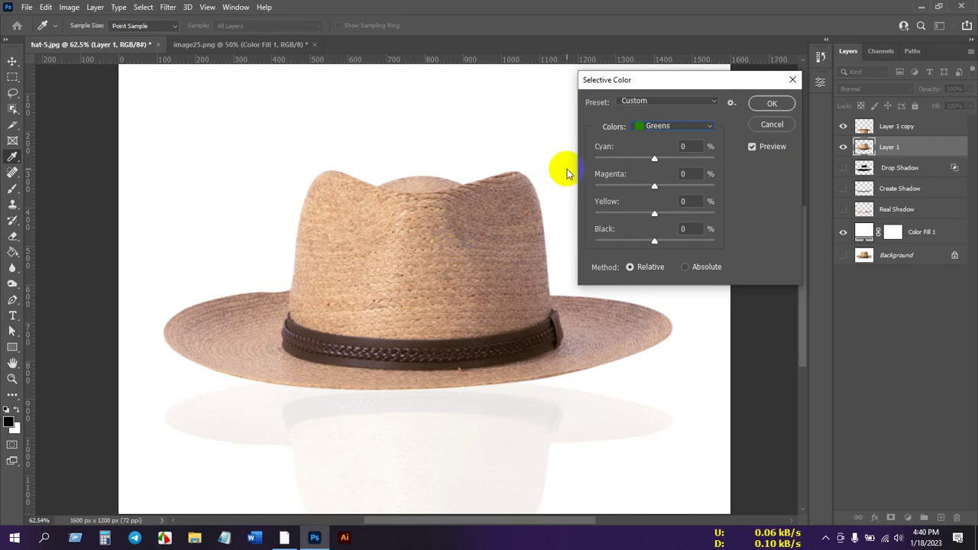
{"action": "left_click", "coordinate": [656, 126]}
{"action": "left_click", "coordinate": [676, 185]}
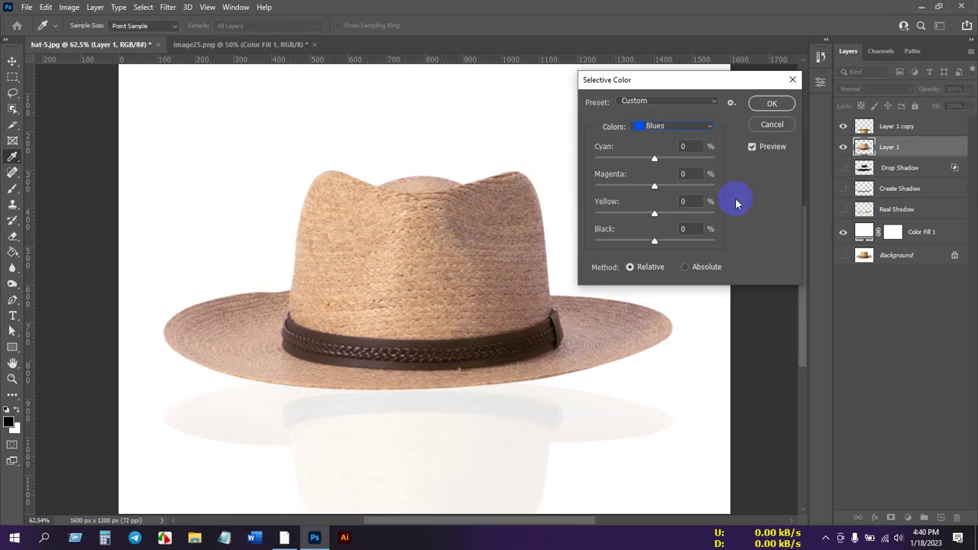
{"action": "mouse_move", "coordinate": [653, 213]}
{"action": "left_mouse_down"}
{"action": "mouse_move", "coordinate": [671, 217]}
{"action": "mouse_move", "coordinate": [644, 217]}
{"action": "left_mouse_up"}
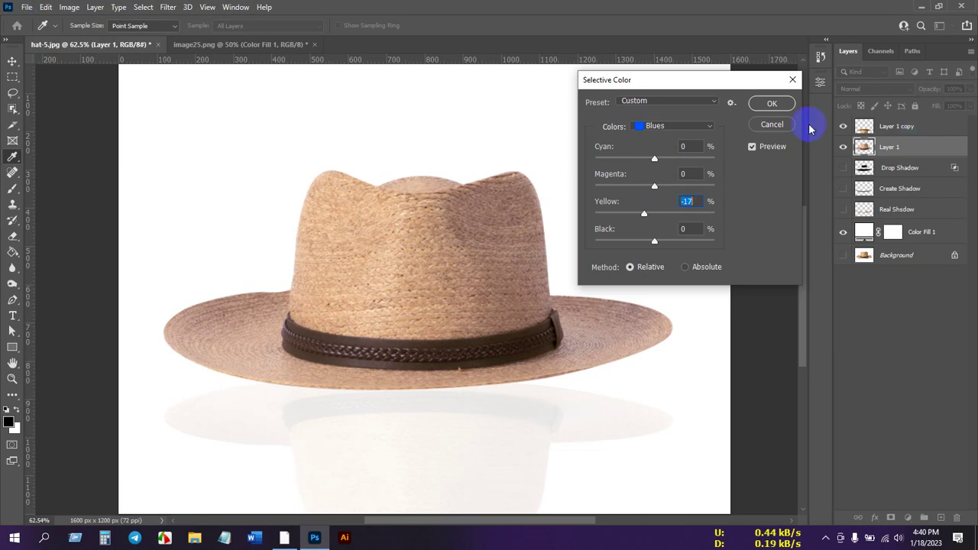
{"action": "left_click", "coordinate": [770, 124]}
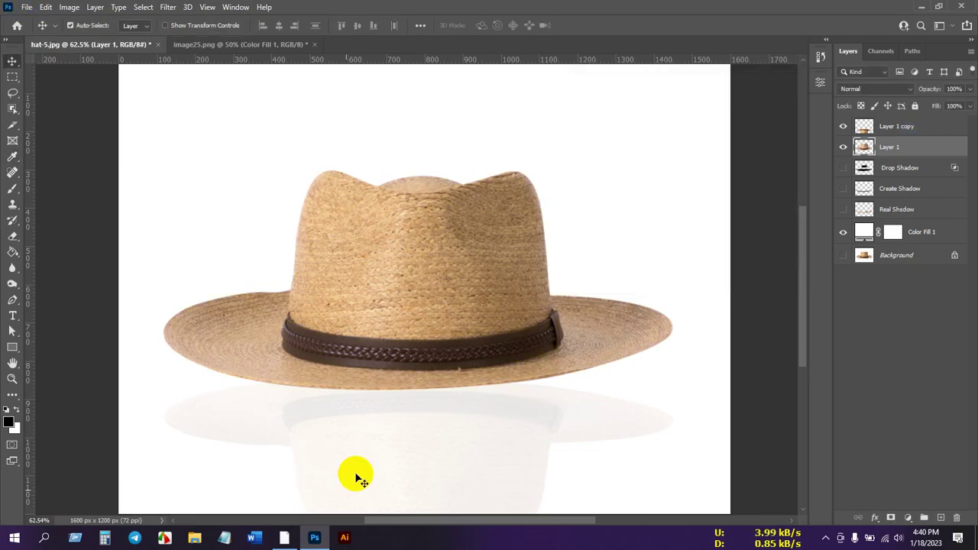
Step: Switch to the Fiverr gig page in the browser and highlight Image Masking Service and Photo Manipulation Service in the image editing services list
{"action": "left_click", "coordinate": [284, 538]}
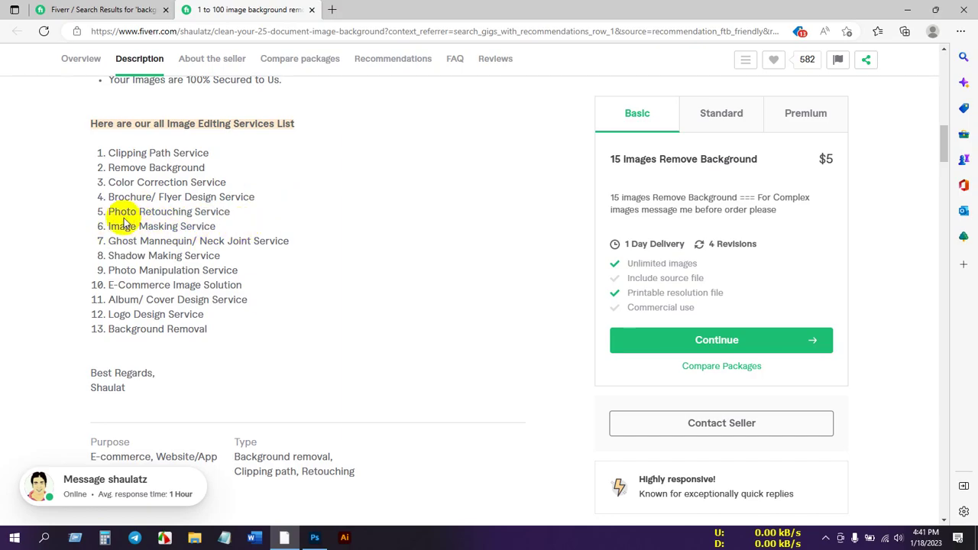
{"action": "left_click_drag", "start_coordinate": [108, 226], "coordinate": [234, 233]}
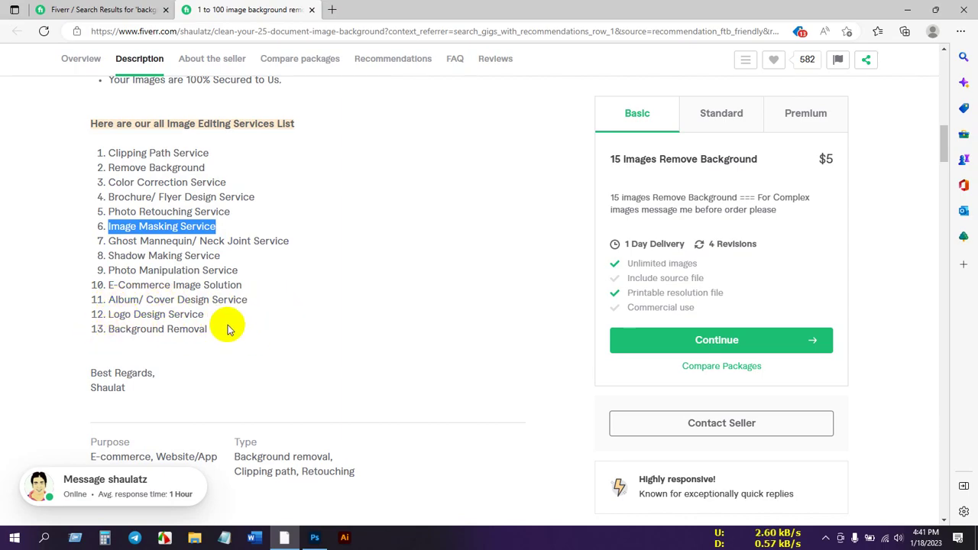
{"action": "left_click_drag", "start_coordinate": [205, 314], "coordinate": [112, 286]}
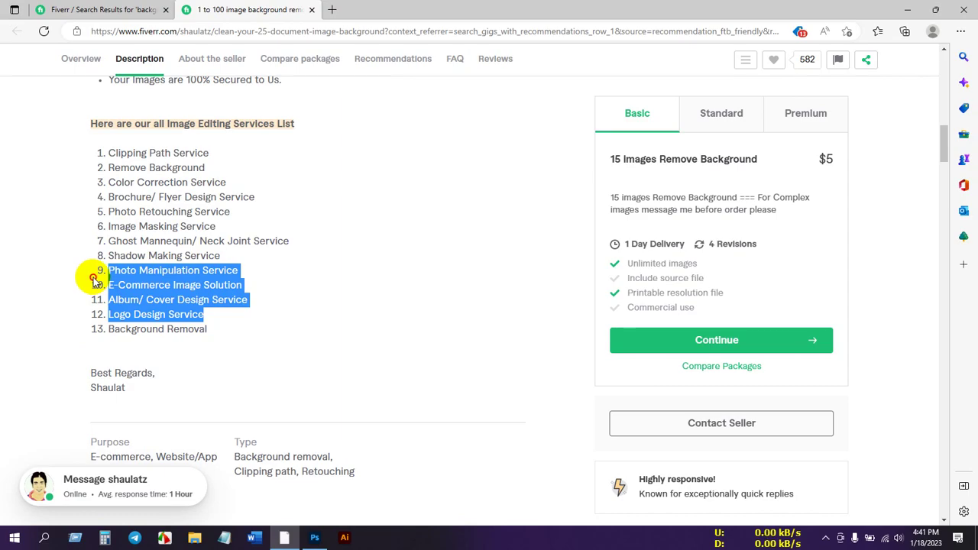
{"action": "left_click", "coordinate": [322, 241]}
{"action": "left_click_drag", "start_coordinate": [107, 271], "coordinate": [264, 280]}
{"action": "left_click_drag", "start_coordinate": [104, 226], "coordinate": [241, 230]}
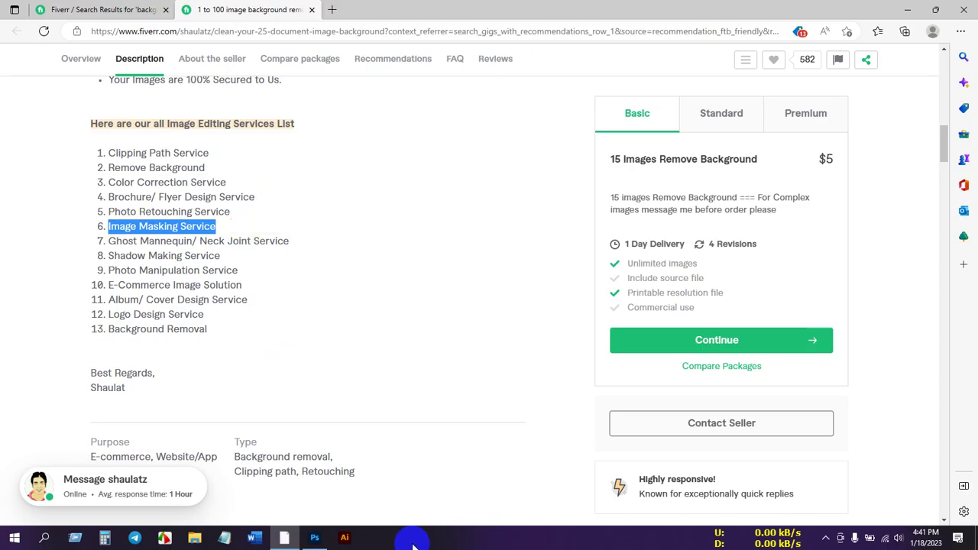
Step: Switch back to Photoshop and bring up the image25.png document to view the hat cutout on white
{"action": "left_click", "coordinate": [314, 537]}
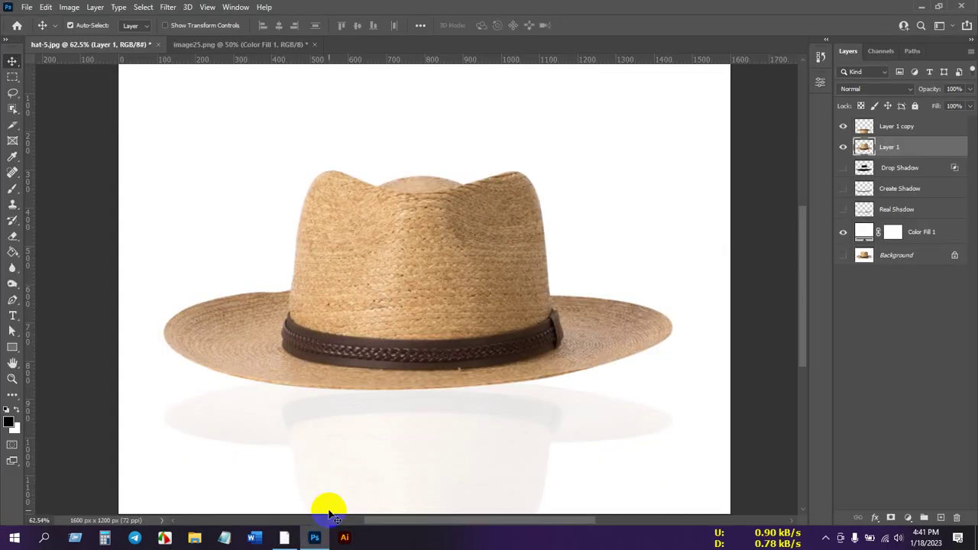
{"action": "left_click", "coordinate": [229, 44]}
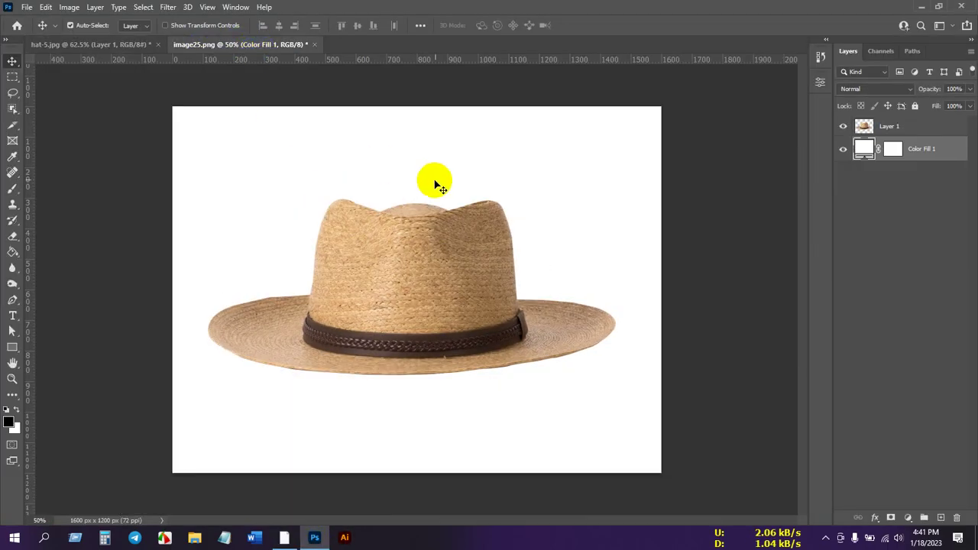
{"action": "left_click", "coordinate": [303, 78]}
{"action": "left_click", "coordinate": [433, 351]}
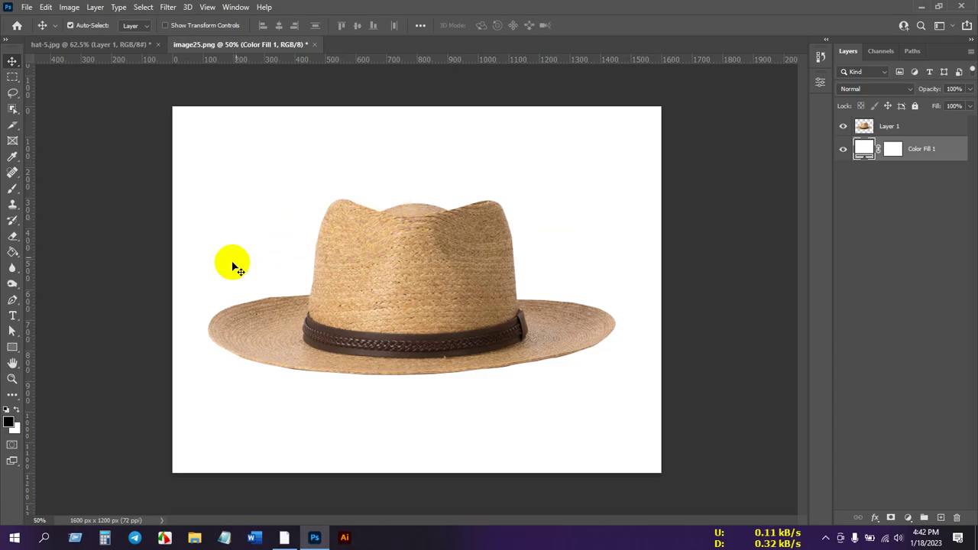
{"action": "left_click", "coordinate": [507, 258]}
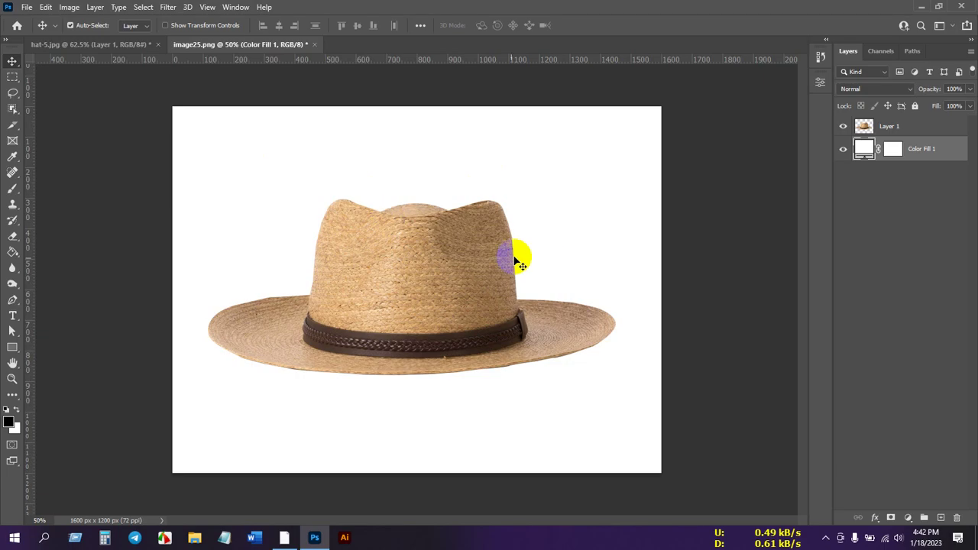
{"action": "left_click", "coordinate": [409, 256]}
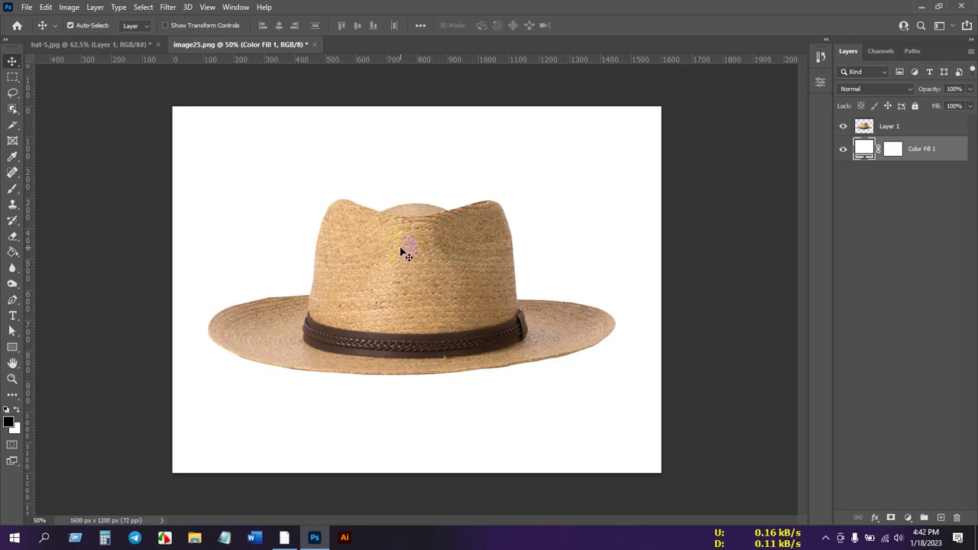